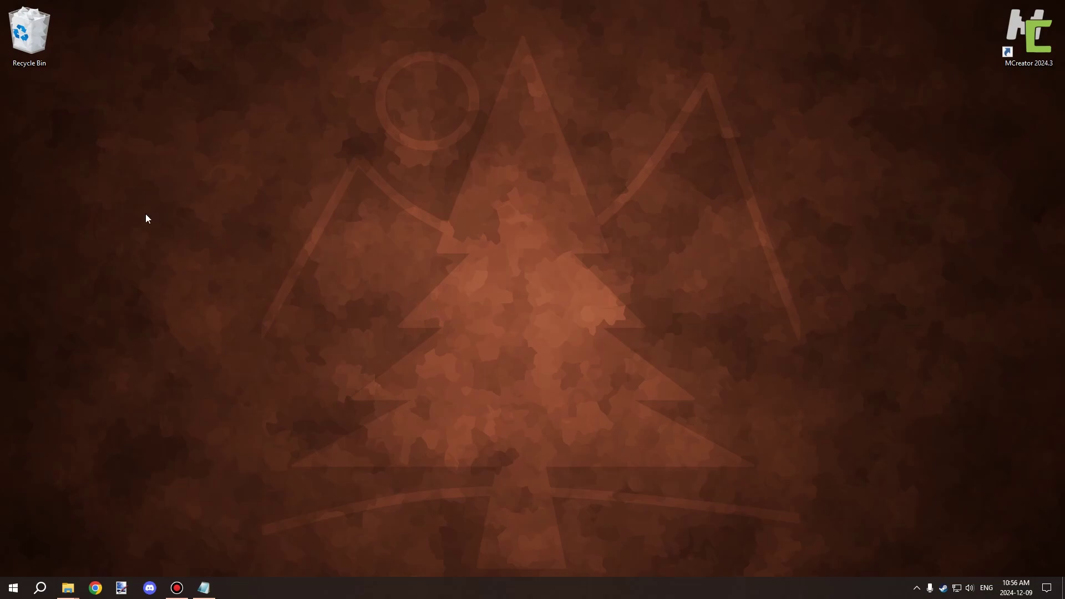
pyautogui.click(203, 588)
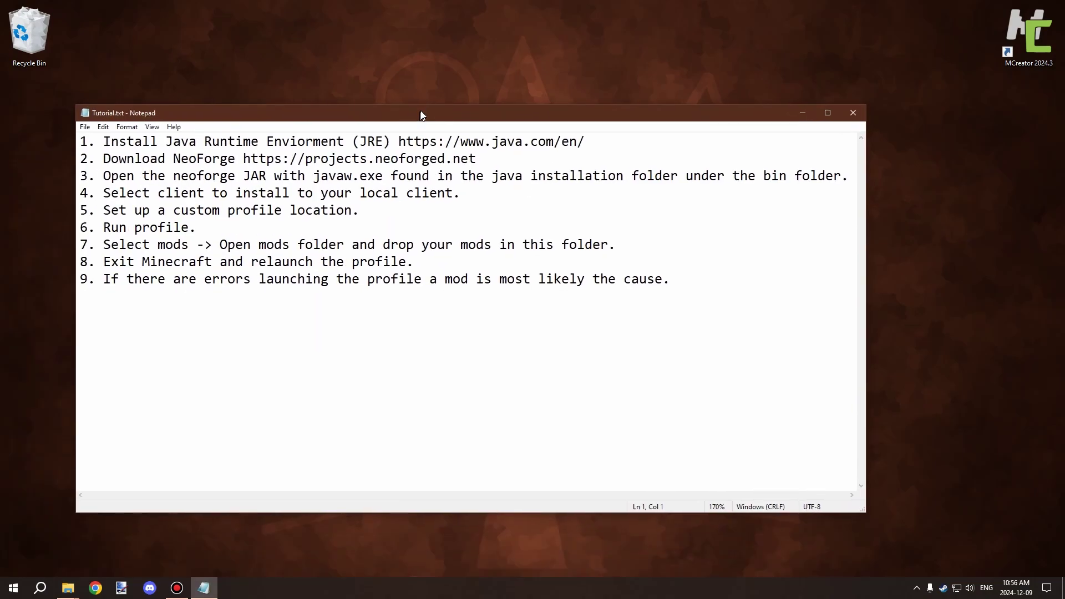
pyautogui.moveTo(401, 142); pyautogui.dragTo(592, 143)
pyautogui.hotkey('ctrl', 'c')
pyautogui.click(504, 155)
pyautogui.moveTo(478, 157); pyautogui.dragTo(244, 159)
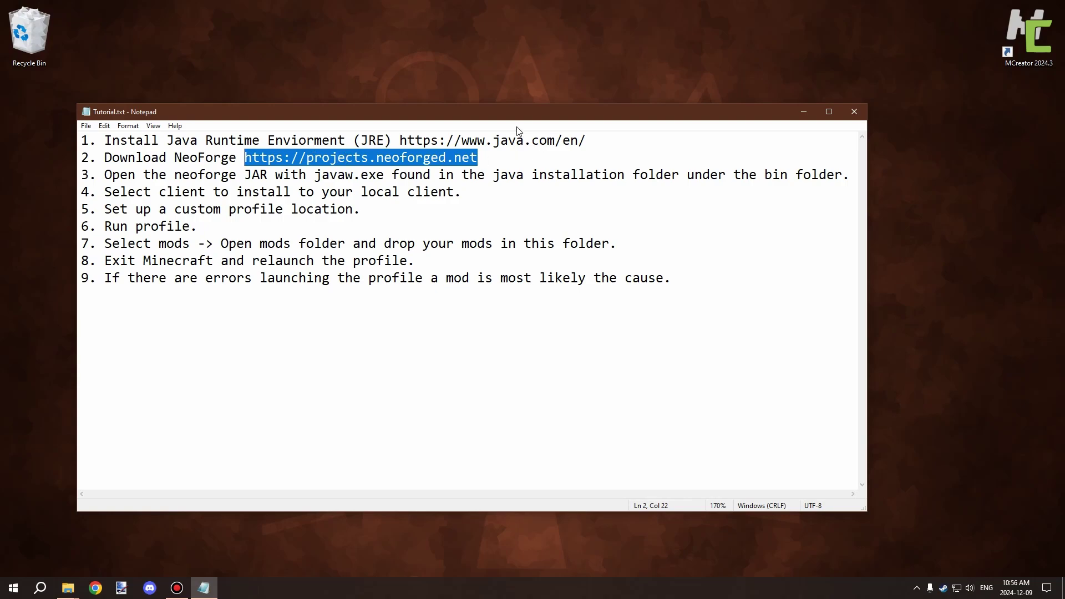
pyautogui.click(570, 139)
pyautogui.moveTo(629, 142); pyautogui.dragTo(191, 131)
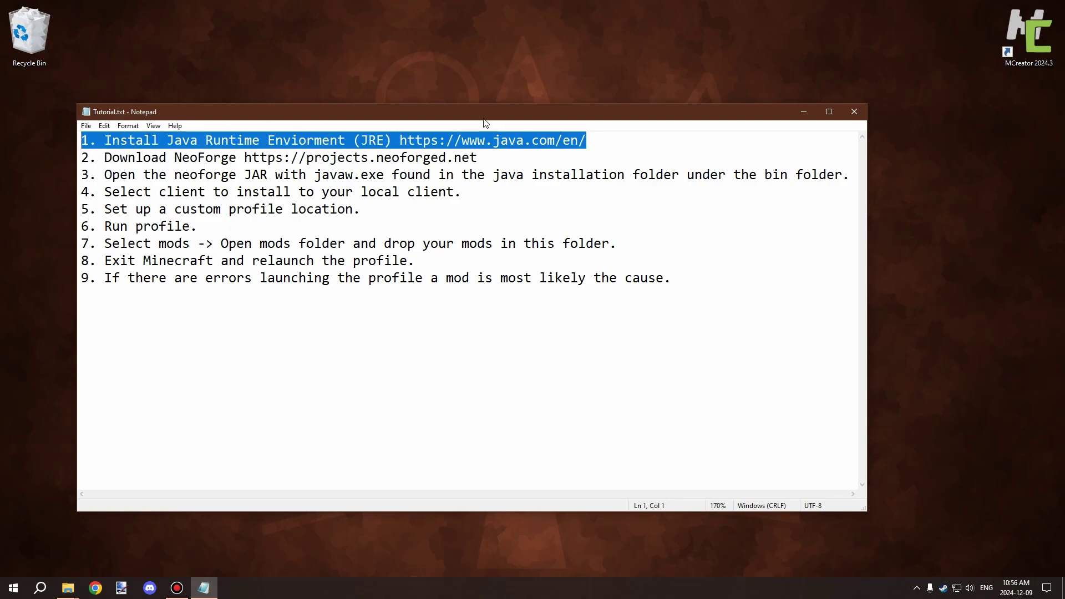
pyautogui.moveTo(489, 117); pyautogui.dragTo(0, 117)
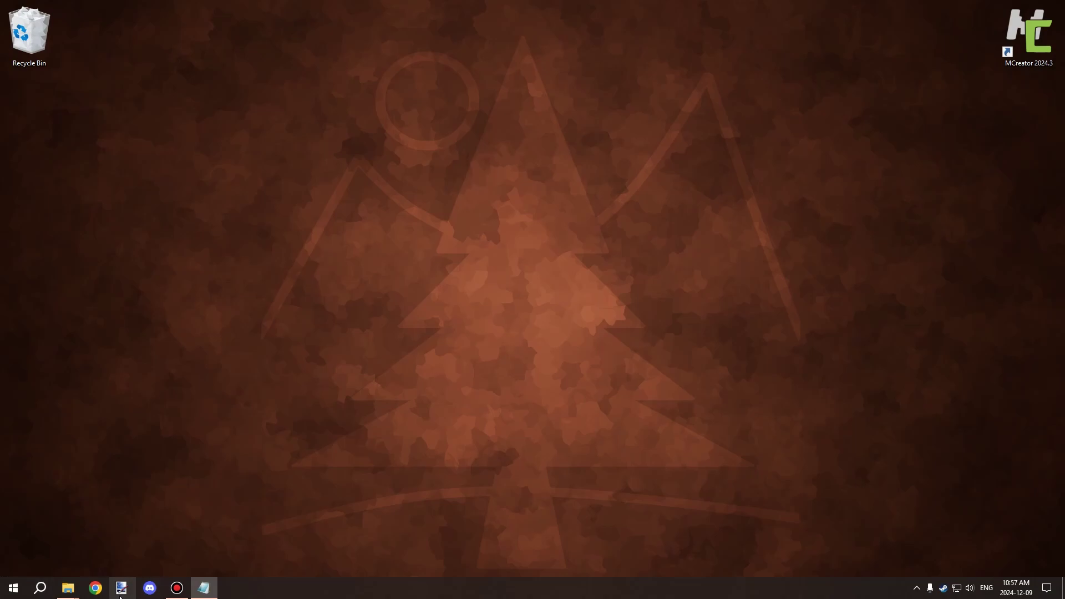
pyautogui.click(95, 588)
pyautogui.click(396, 324)
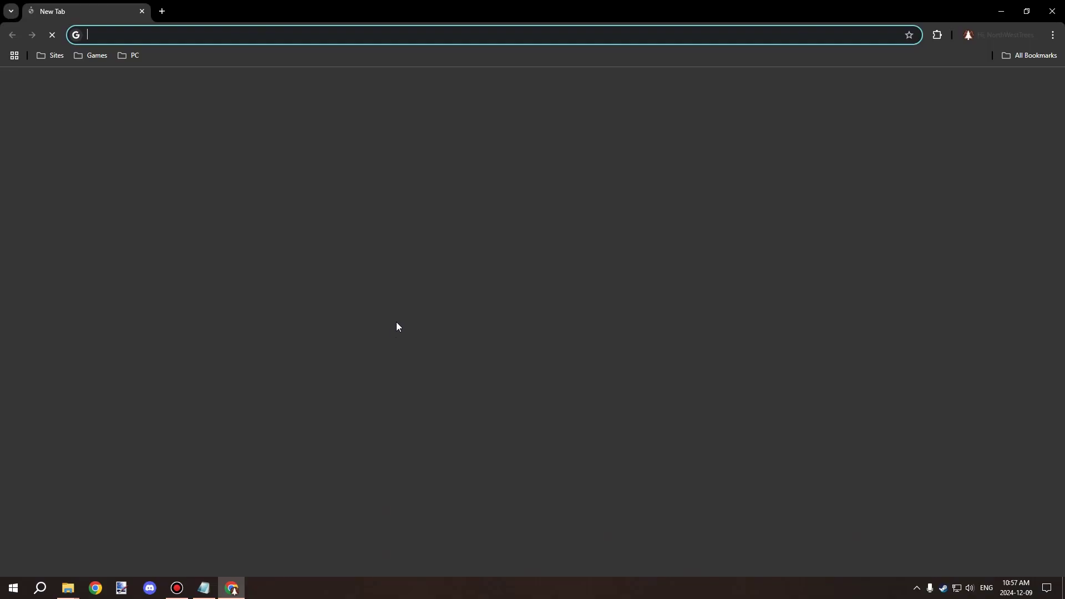
pyautogui.click(329, 30)
pyautogui.hotkey('ctrl', 'v')
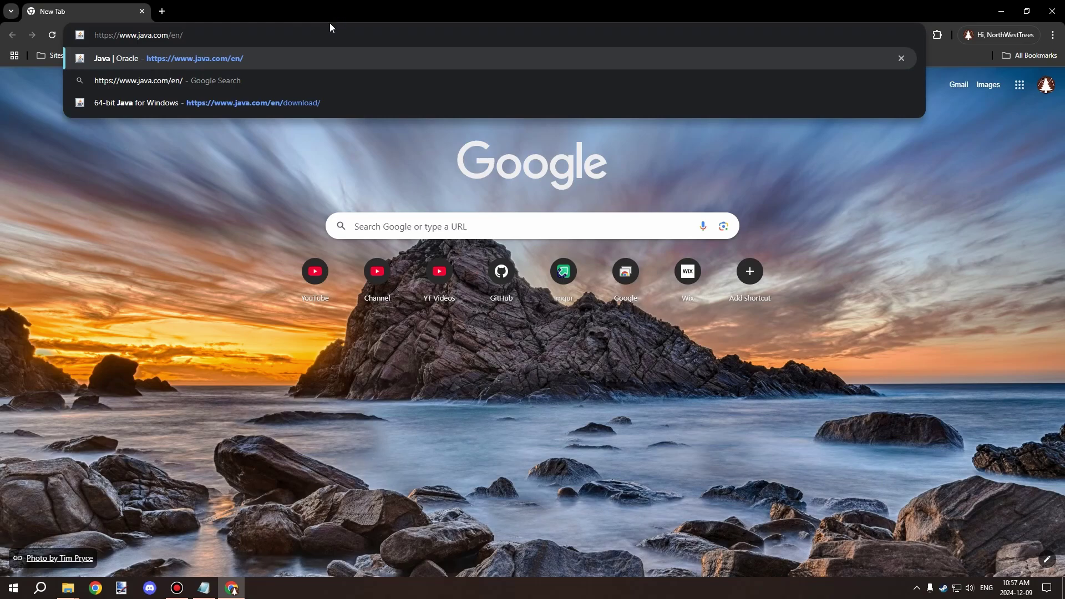
pyautogui.press('Return')
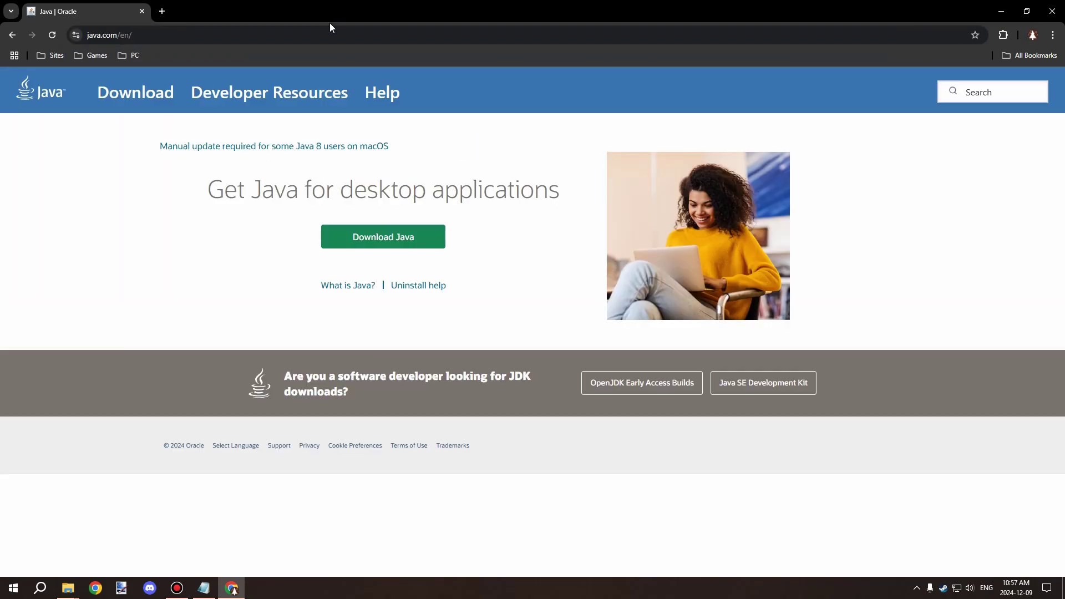
pyautogui.click(395, 236)
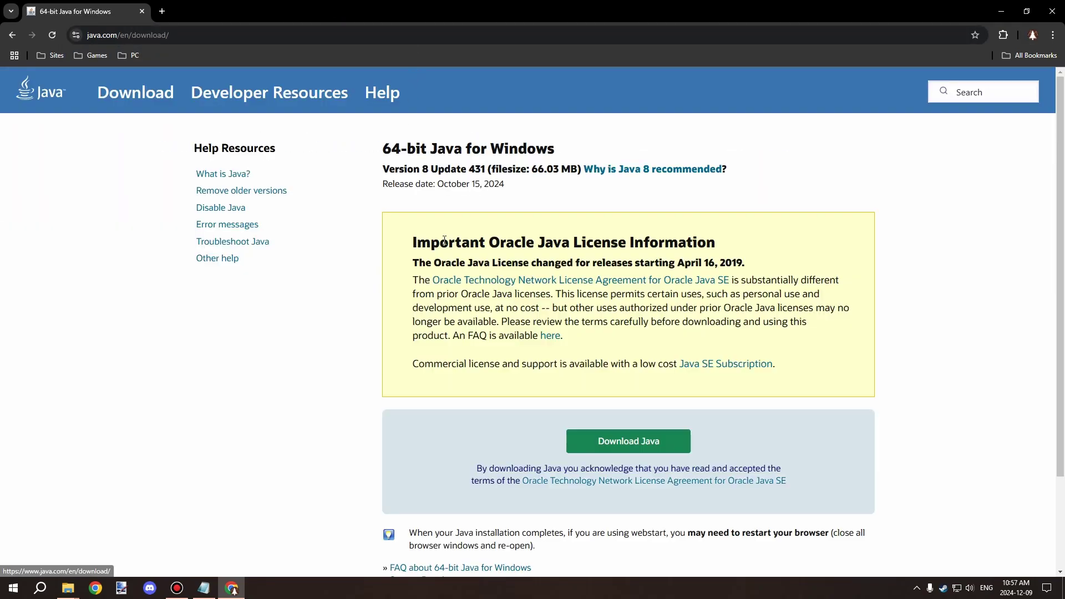
pyautogui.click(633, 437)
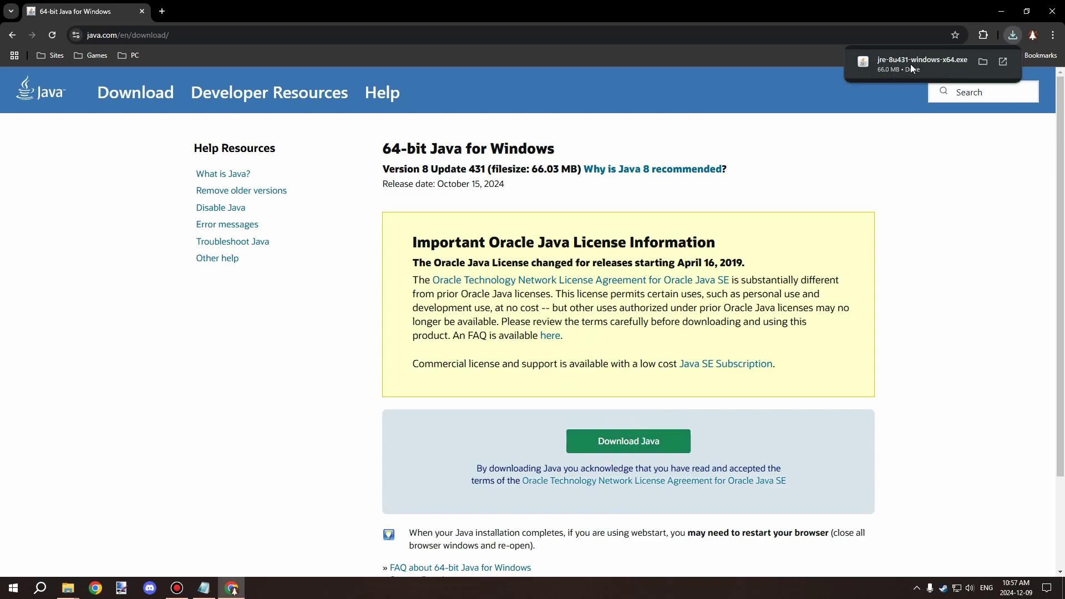
# Move the downloaded jre-8u431-windows-x64.exe from the Downloads folder to the desktop.
pyautogui.click(986, 62)
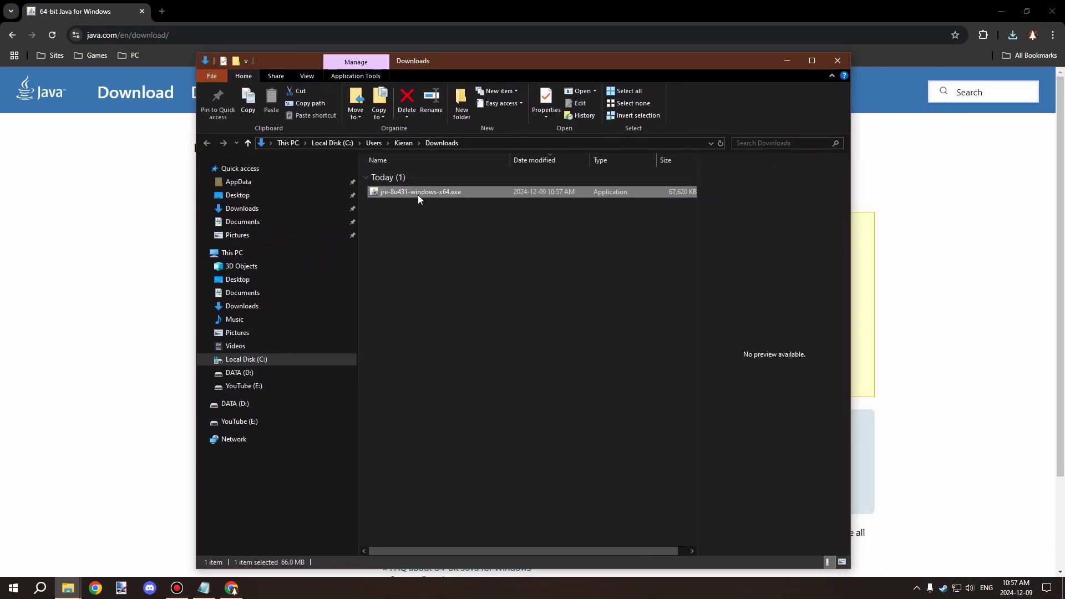
pyautogui.rightClick(418, 195)
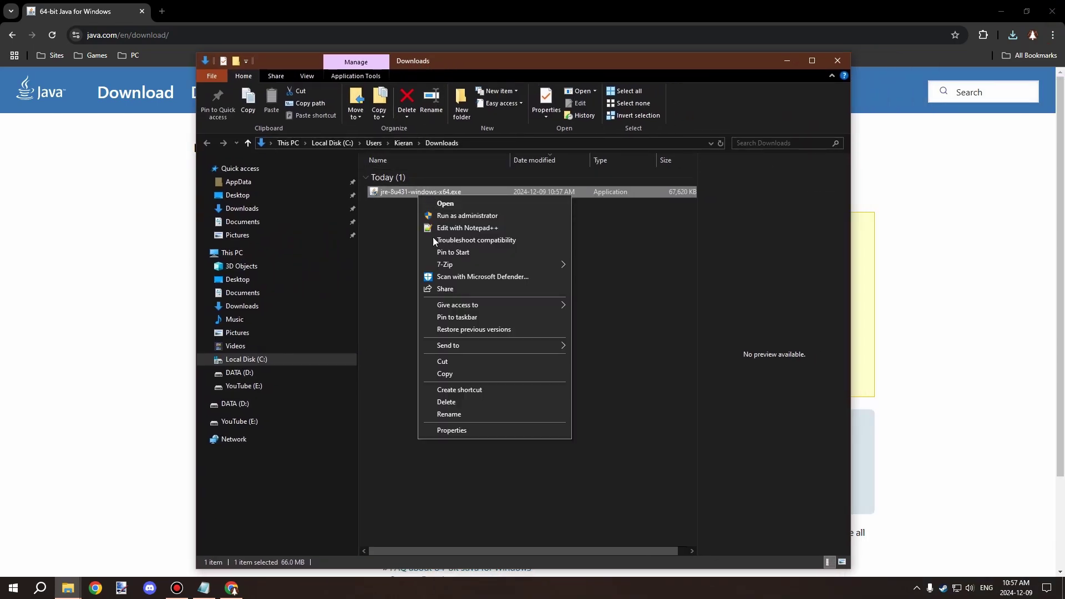
pyautogui.click(456, 362)
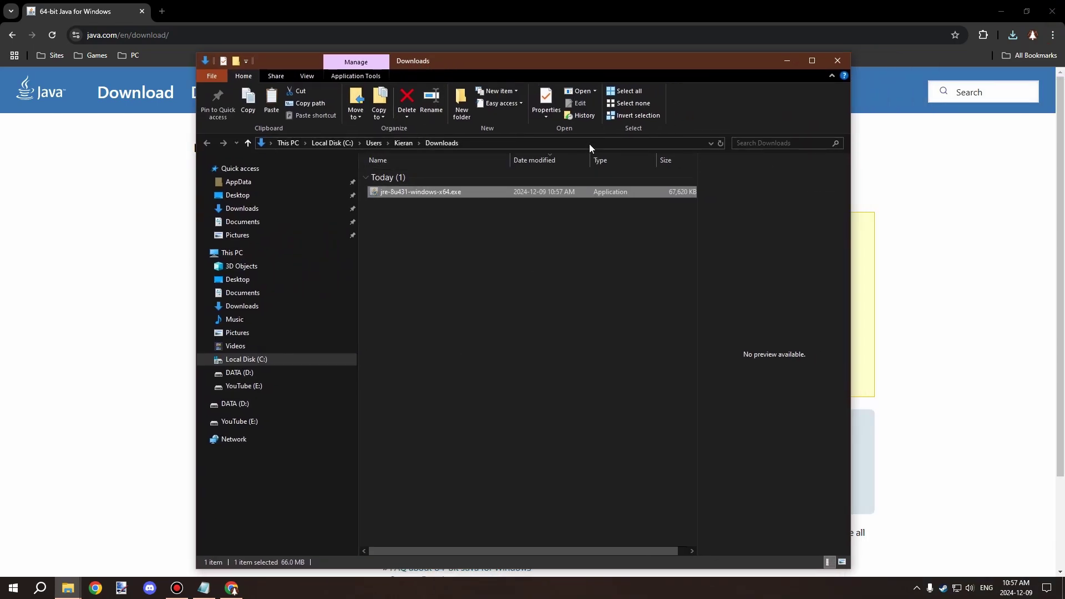
pyautogui.click(1004, 11)
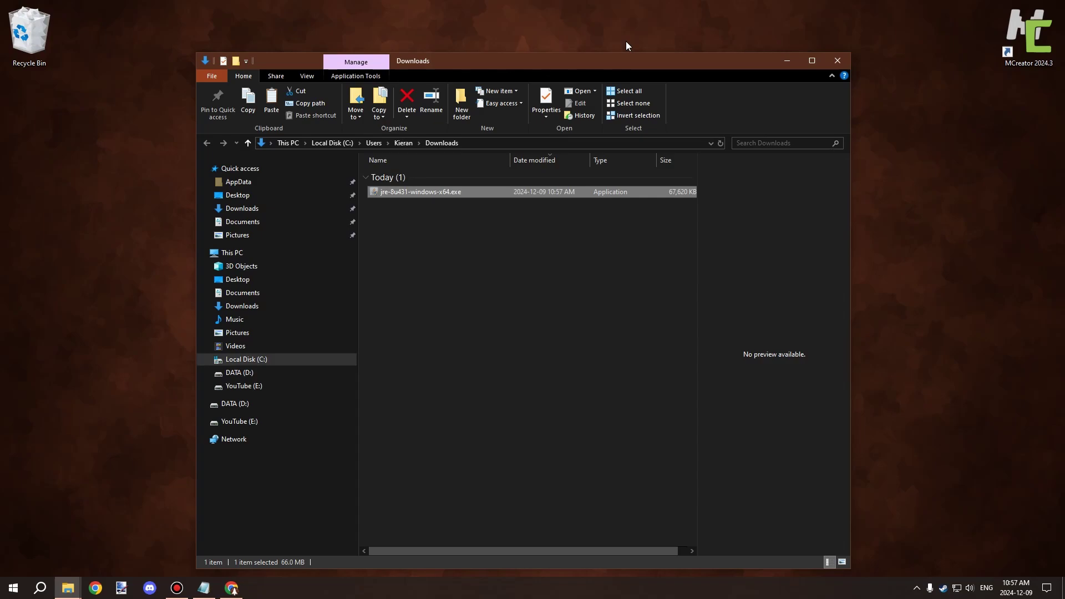
pyautogui.rightClick(106, 105)
pyautogui.click(149, 158)
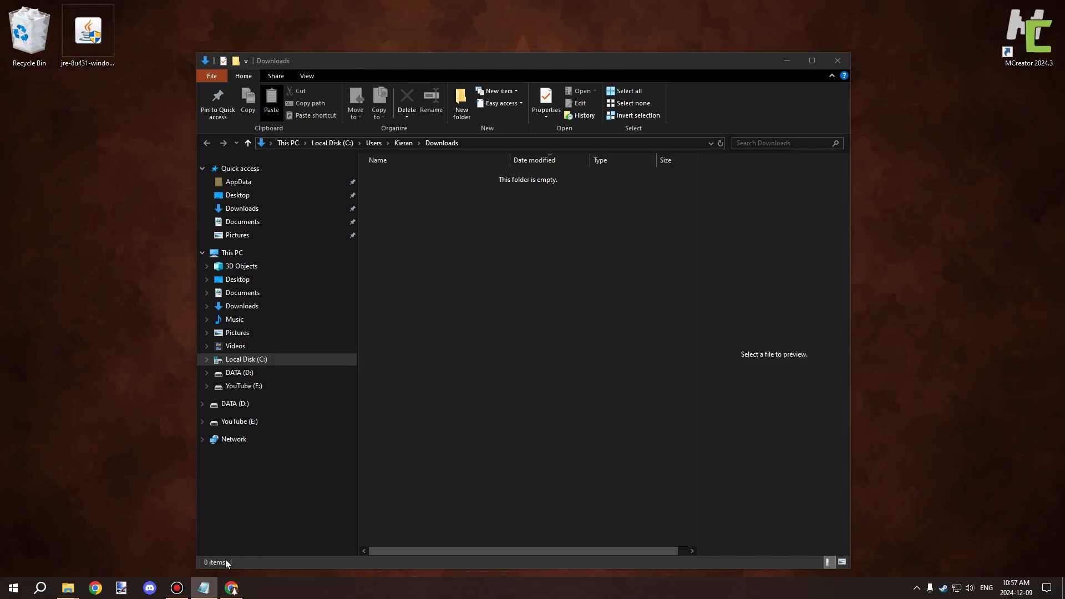
# Open the CCTV Craft workspace in MCreator and check the Minecraft generator version in its workspace settings.
pyautogui.doubleClick(1042, 31)
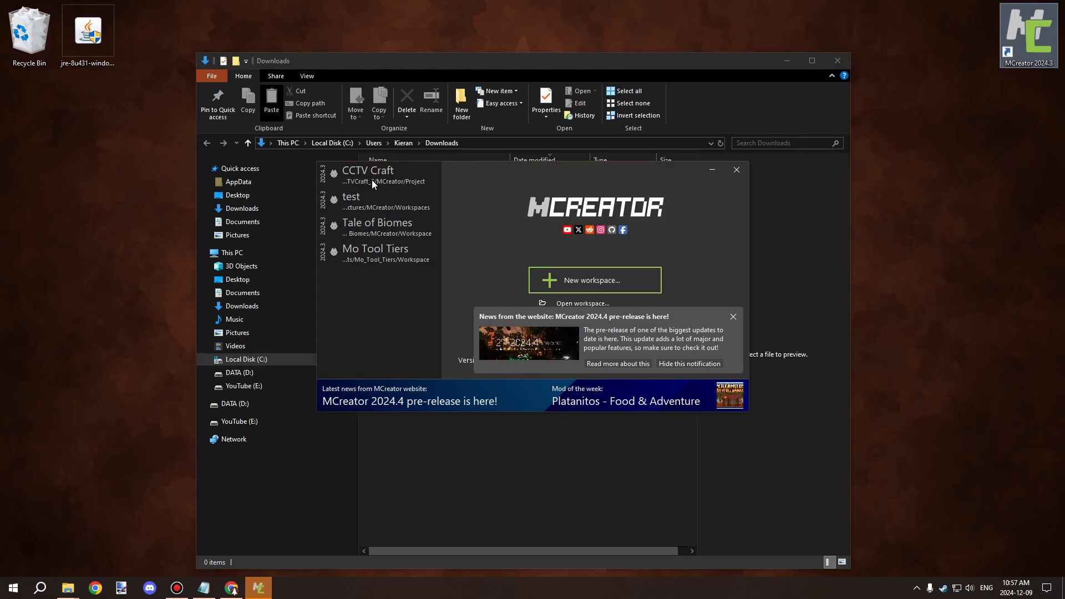
pyautogui.doubleClick(375, 172)
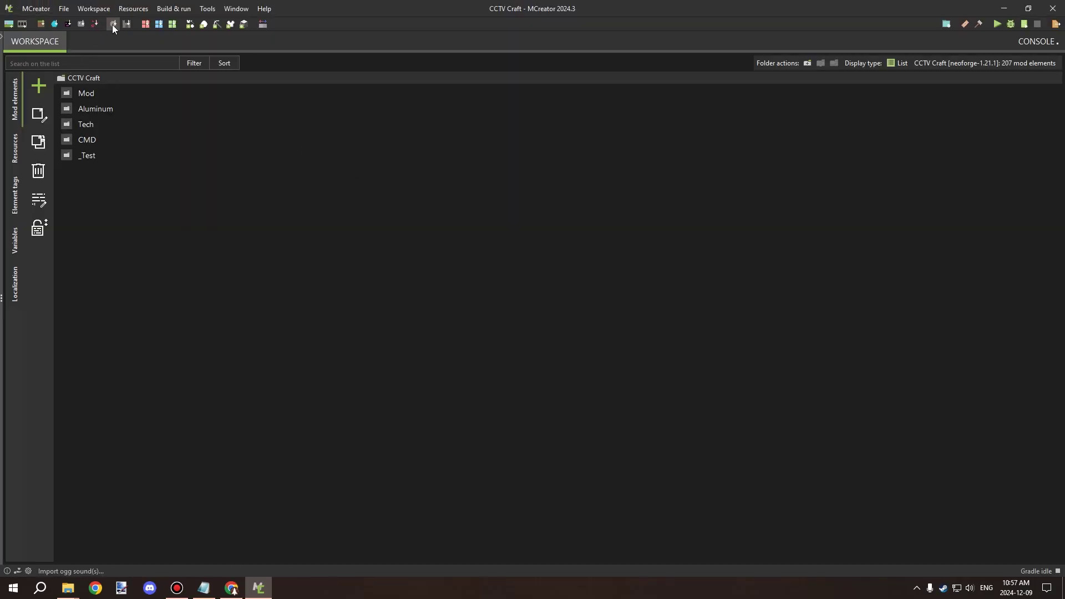
pyautogui.click(93, 8)
pyautogui.click(107, 59)
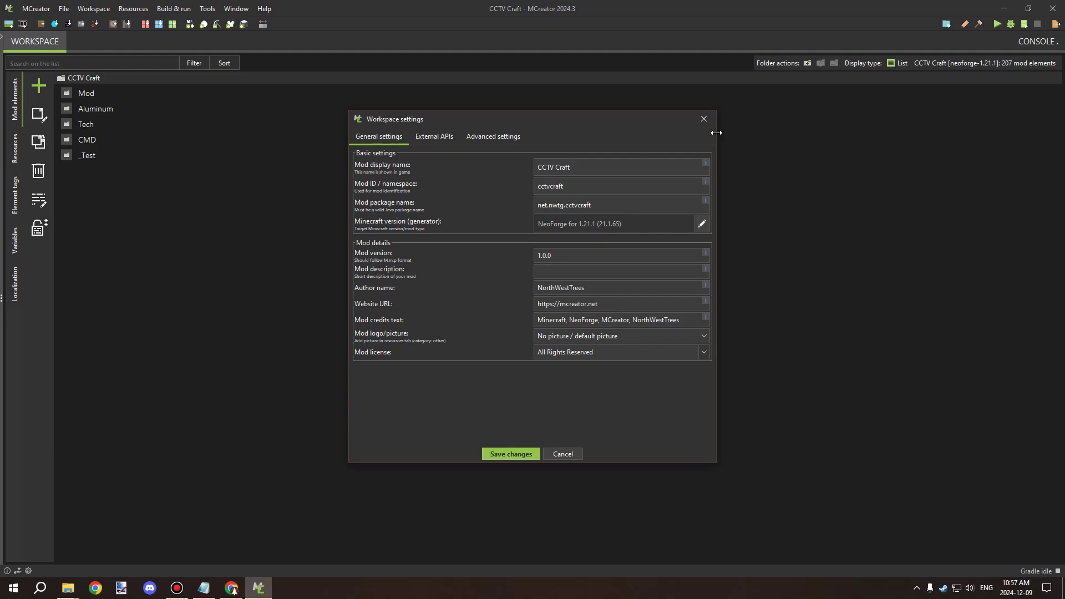
pyautogui.click(703, 119)
pyautogui.click(92, 9)
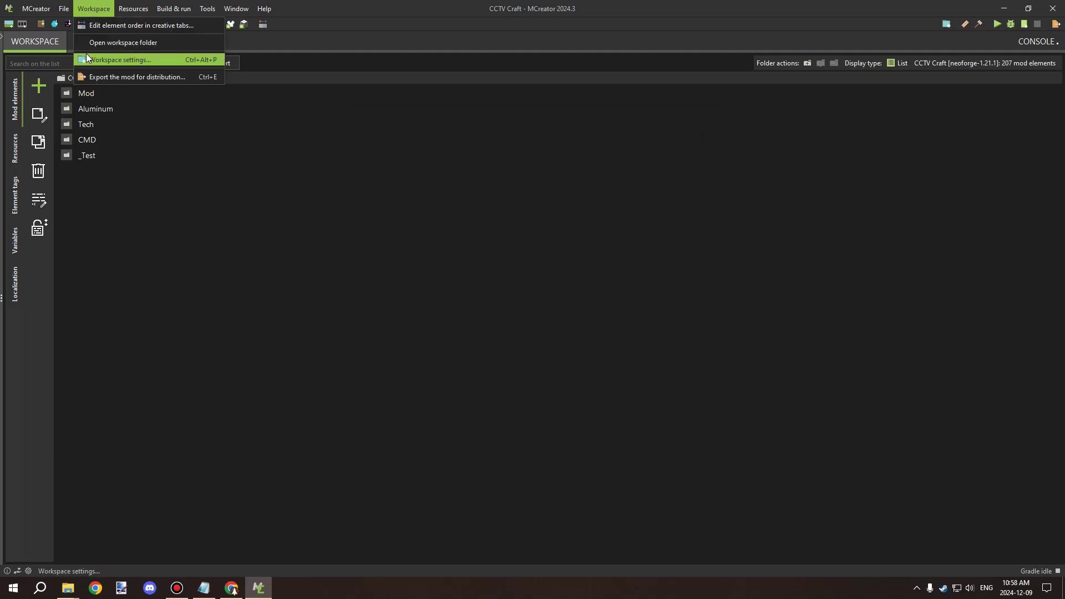
pyautogui.click(100, 63)
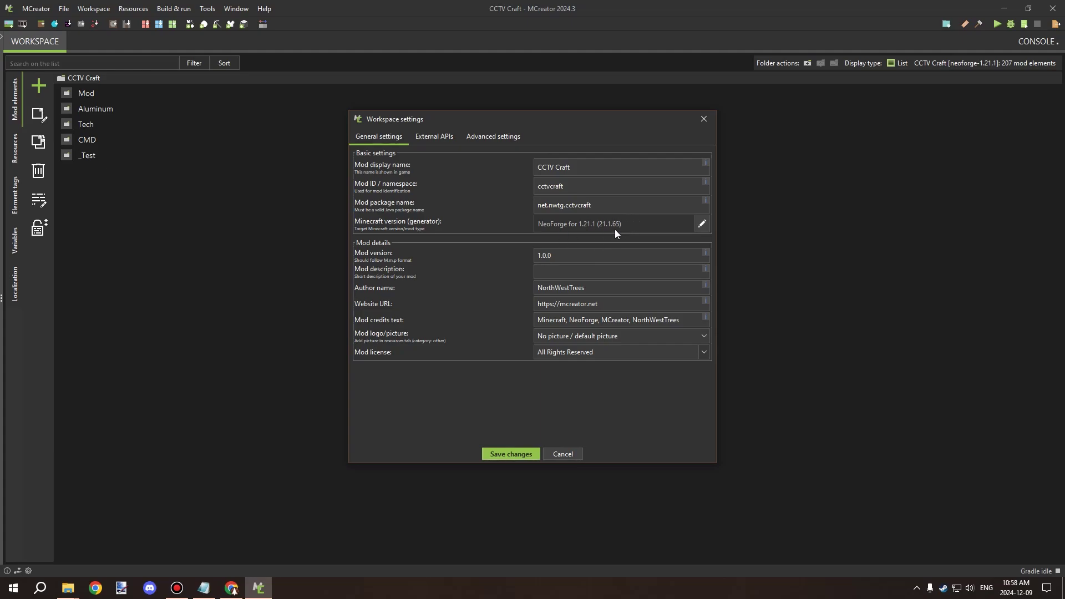
pyautogui.click(703, 119)
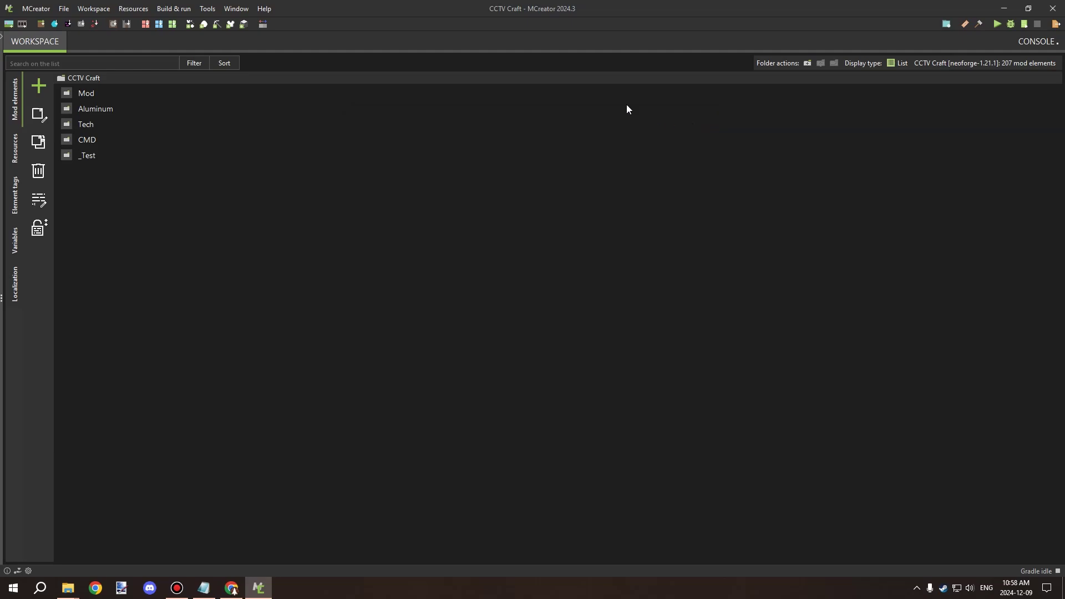
pyautogui.click(1004, 7)
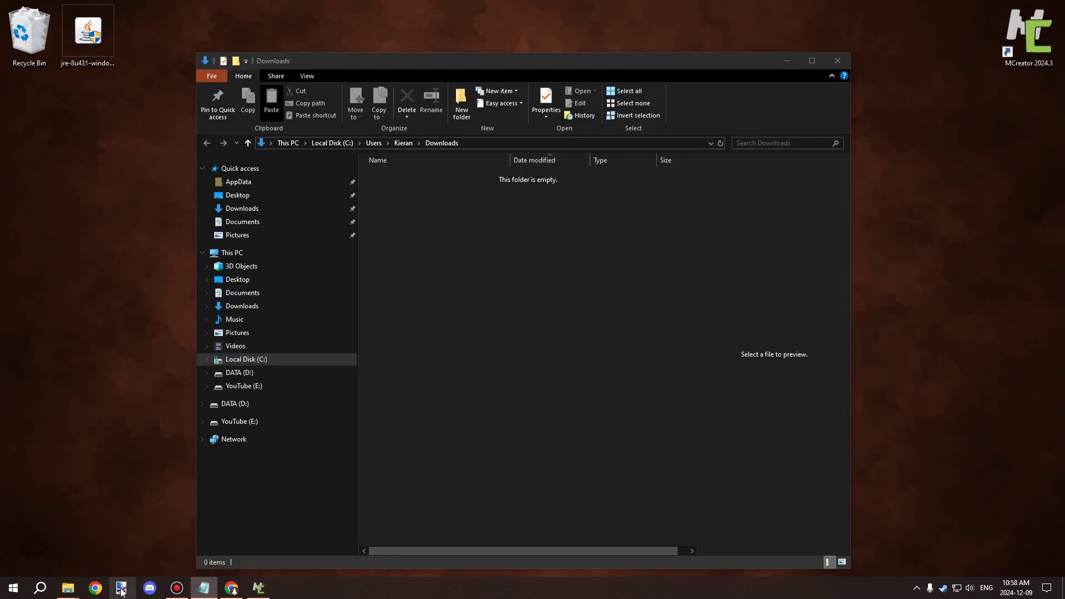
pyautogui.click(96, 588)
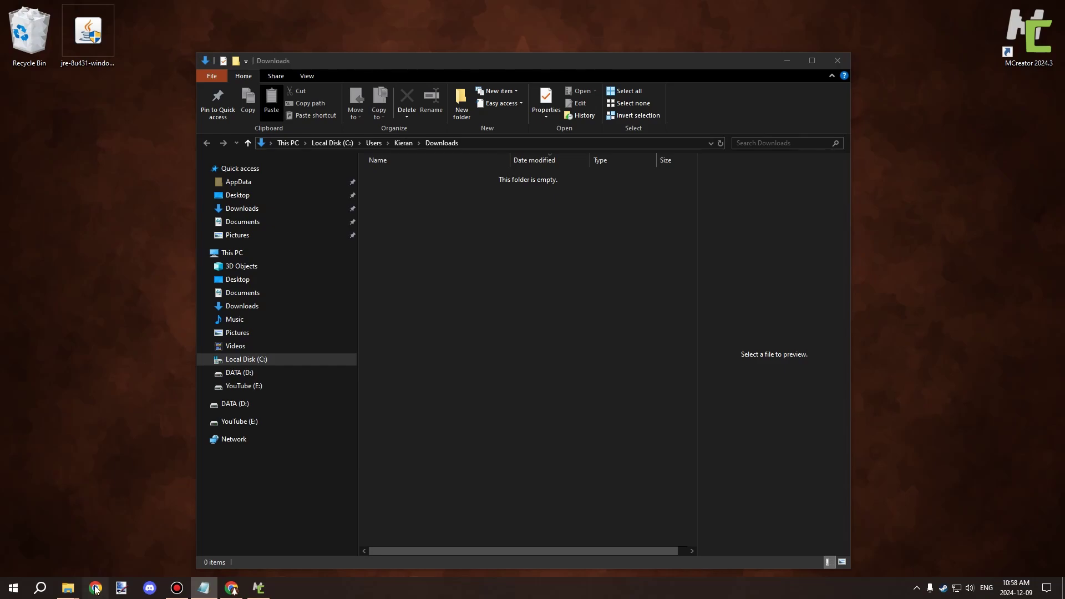
pyautogui.click(803, 76)
pyautogui.click(231, 588)
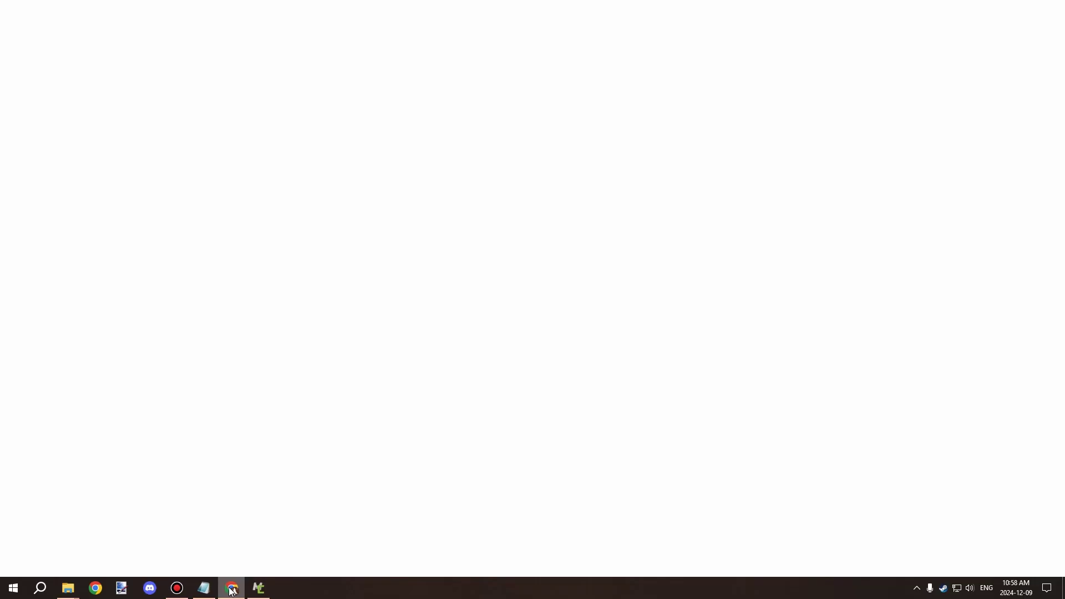
pyautogui.hotkey('ctrl', 'a')
pyautogui.hotkey('ctrl', 'v')
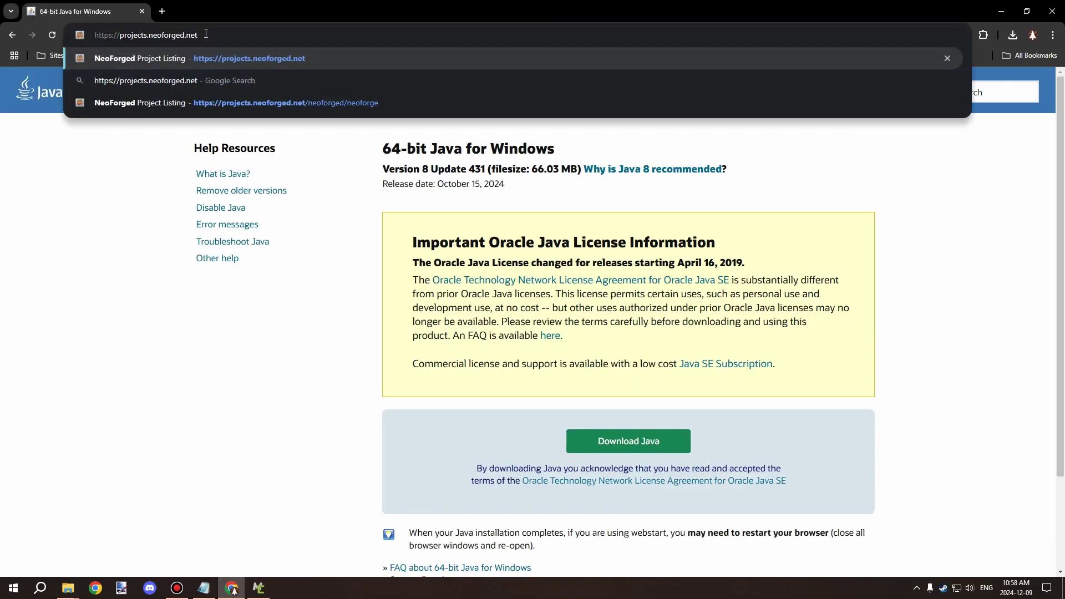
pyautogui.press('Return')
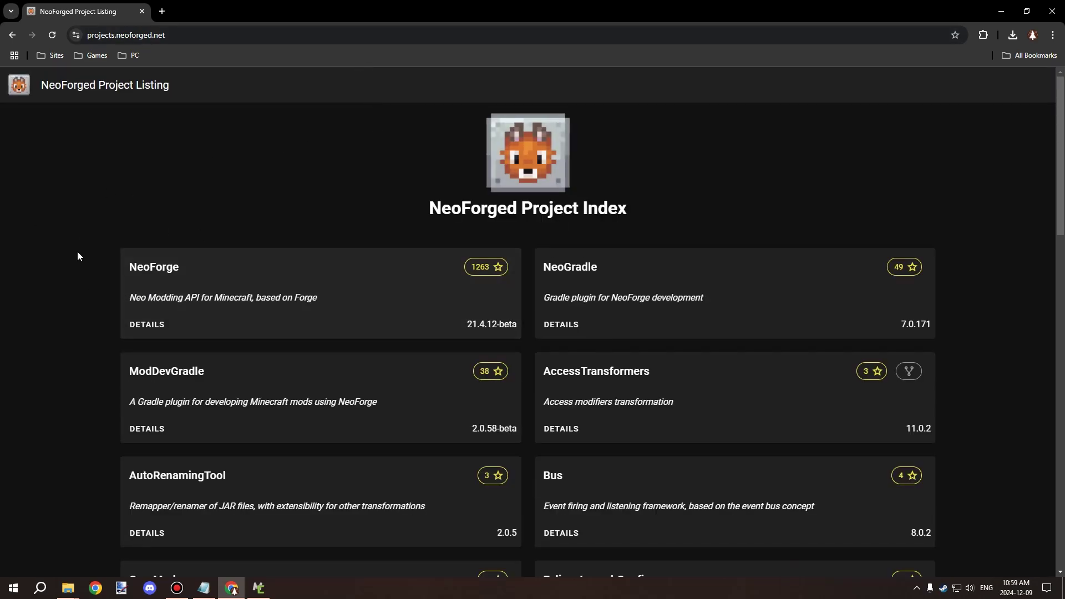
pyautogui.click(237, 272)
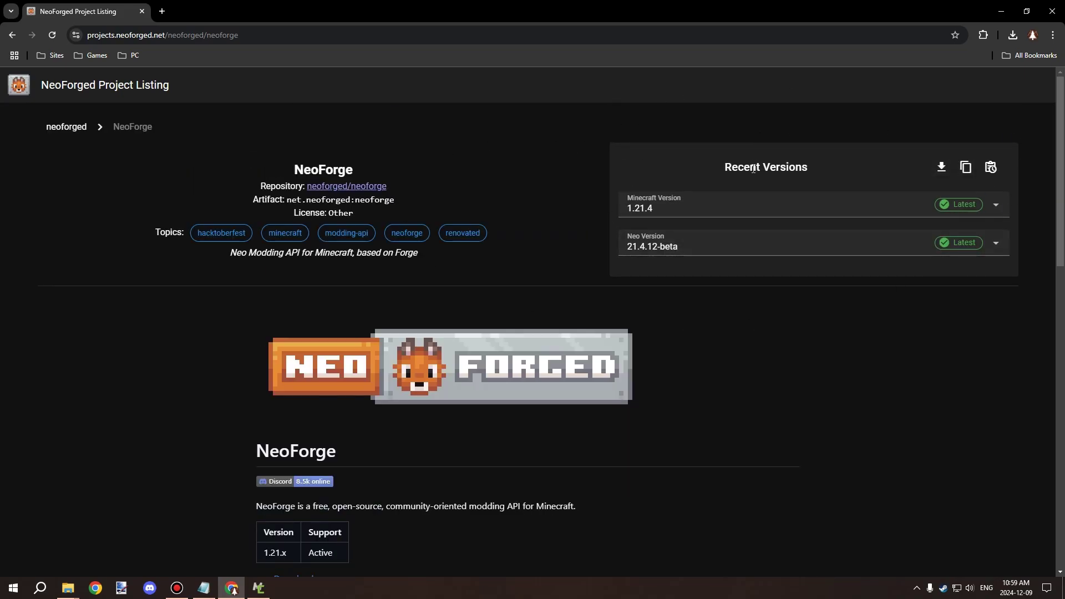
# Look through the available Minecraft and Neo versions for NeoForge and set the Minecraft version to 1.21.1.
pyautogui.click(639, 209)
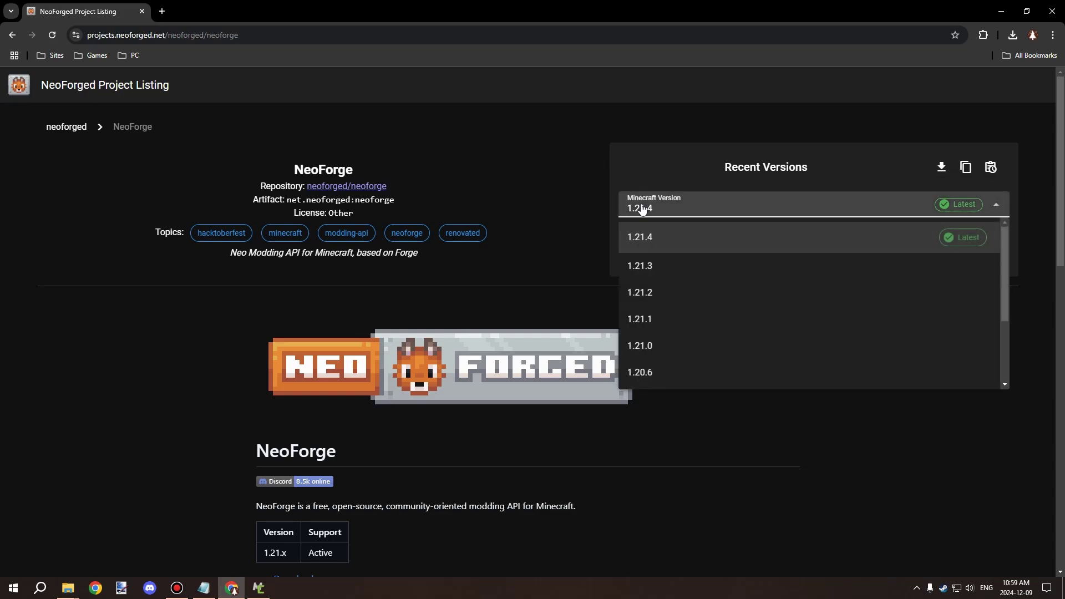
pyautogui.click(702, 198)
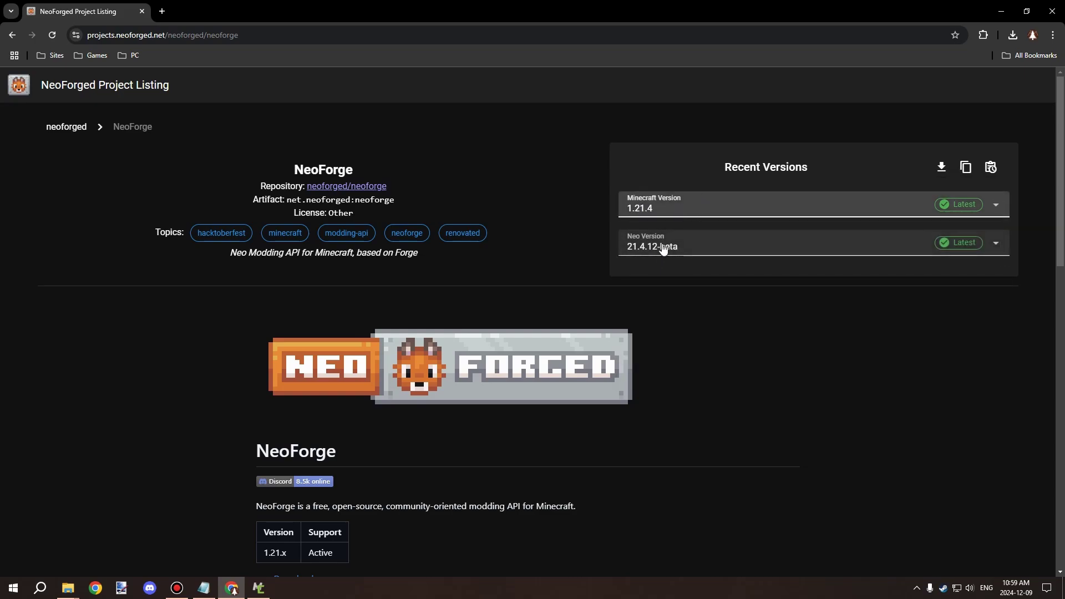
pyautogui.click(692, 246)
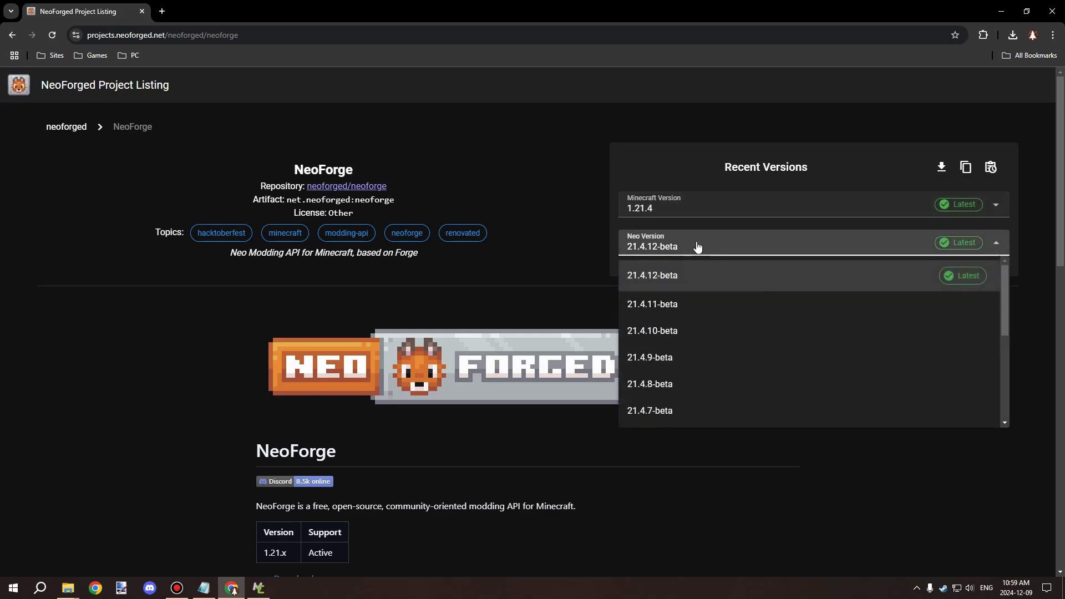
pyautogui.click(720, 214)
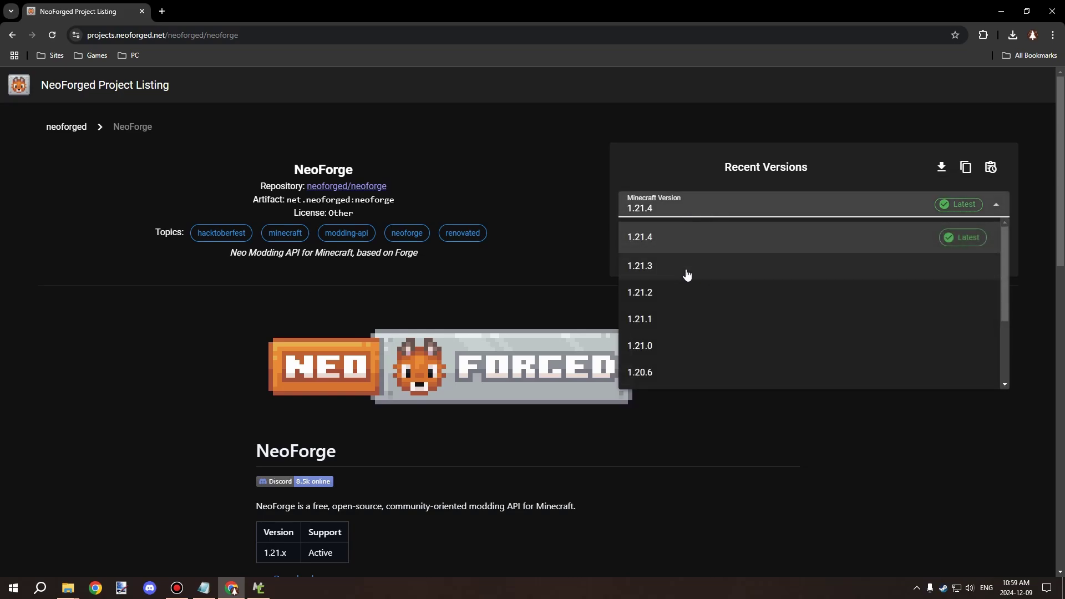
pyautogui.click(653, 323)
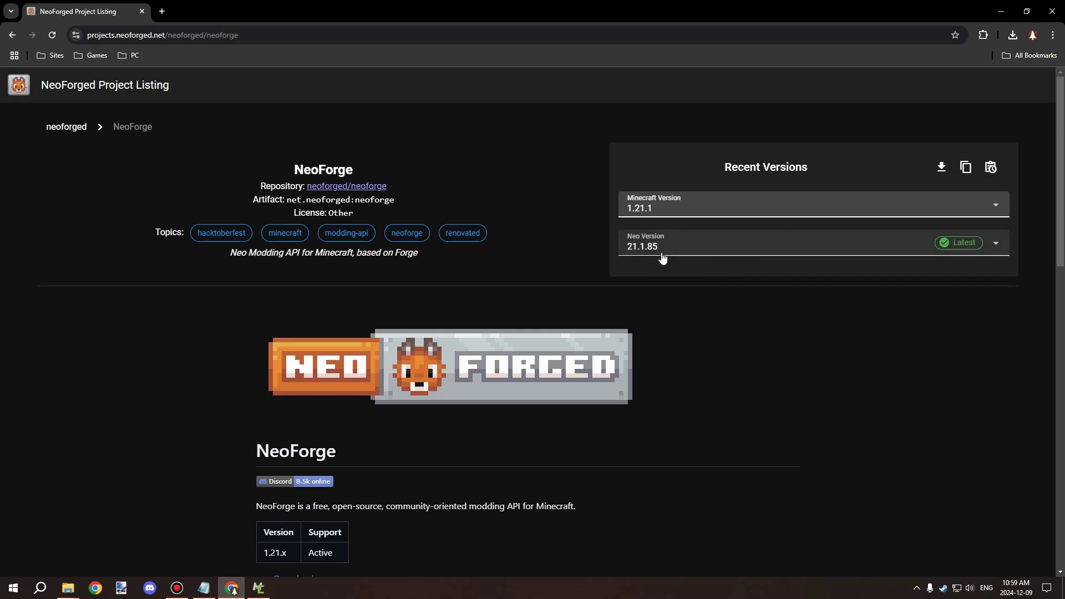
pyautogui.click(688, 247)
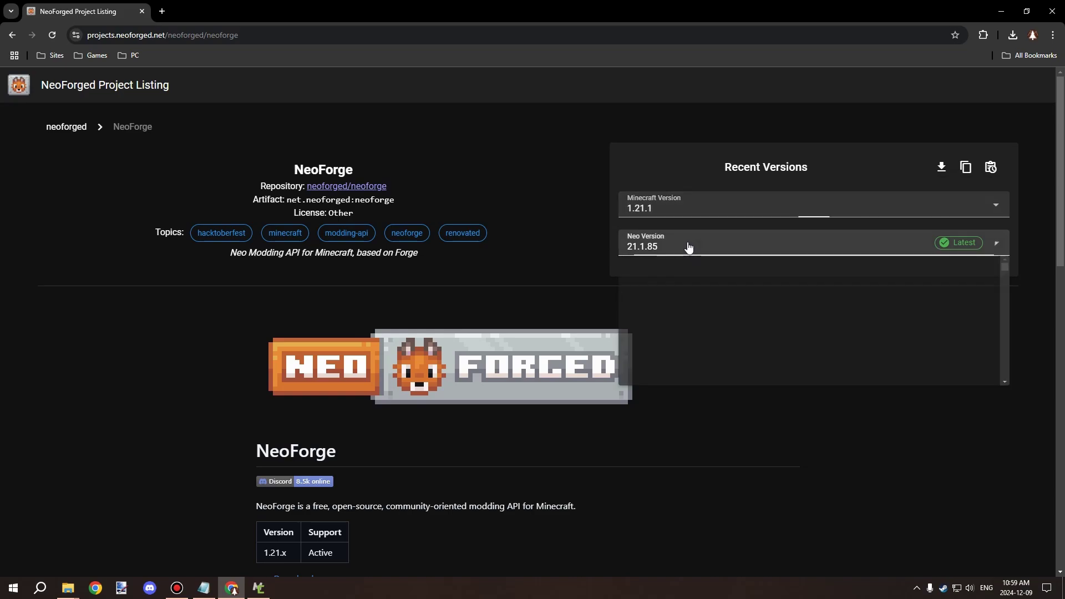
pyautogui.click(689, 247)
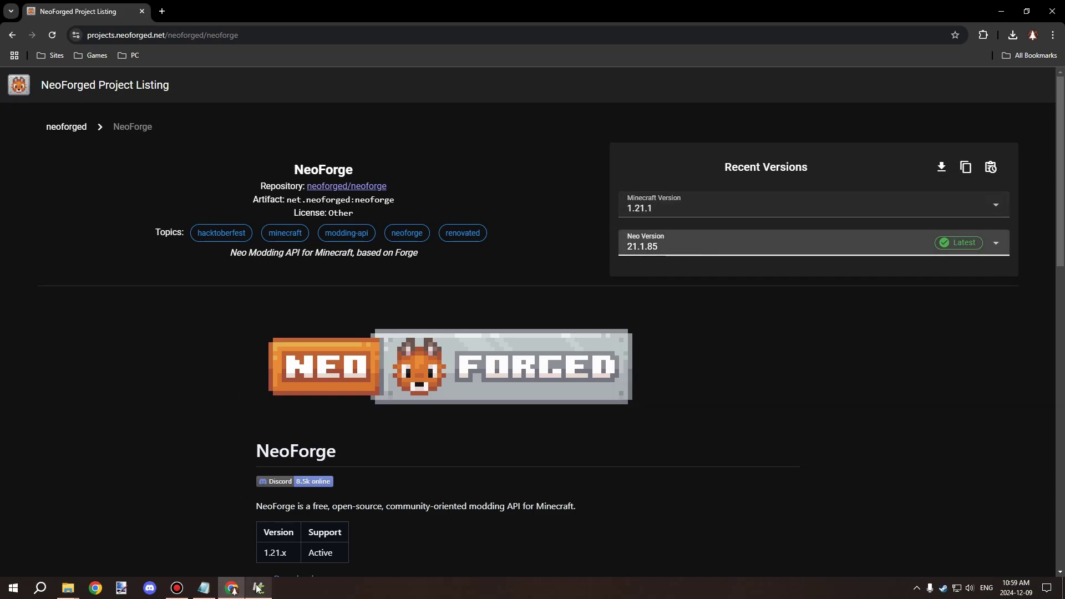
# Switch to MCreator and check the NeoForge generator version in the CCTV Craft workspace settings.
pyautogui.click(258, 588)
pyautogui.click(94, 8)
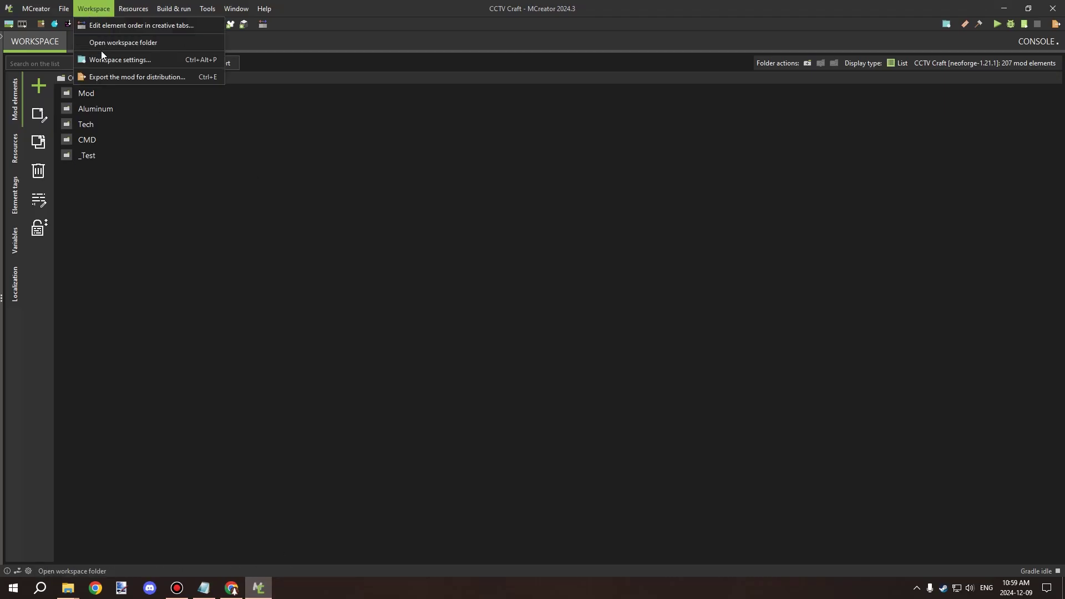
pyautogui.click(105, 59)
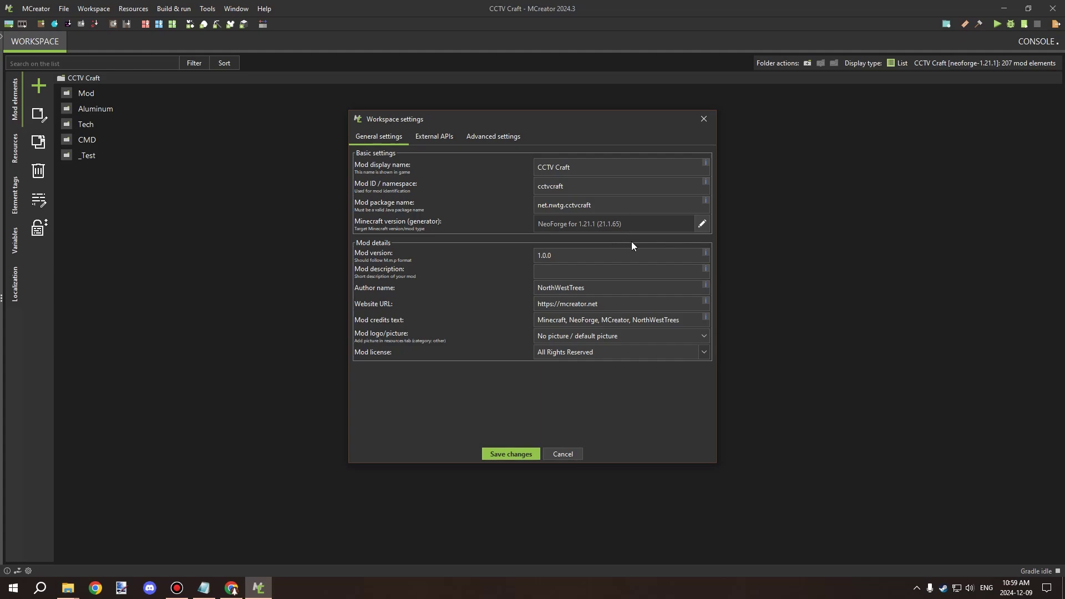
# Close the workspace settings, switch to Chrome and download the NeoForge 21.1.85 installer for Minecraft 1.21.1.
pyautogui.click(703, 119)
pyautogui.hotkey('alt', 'Tab')
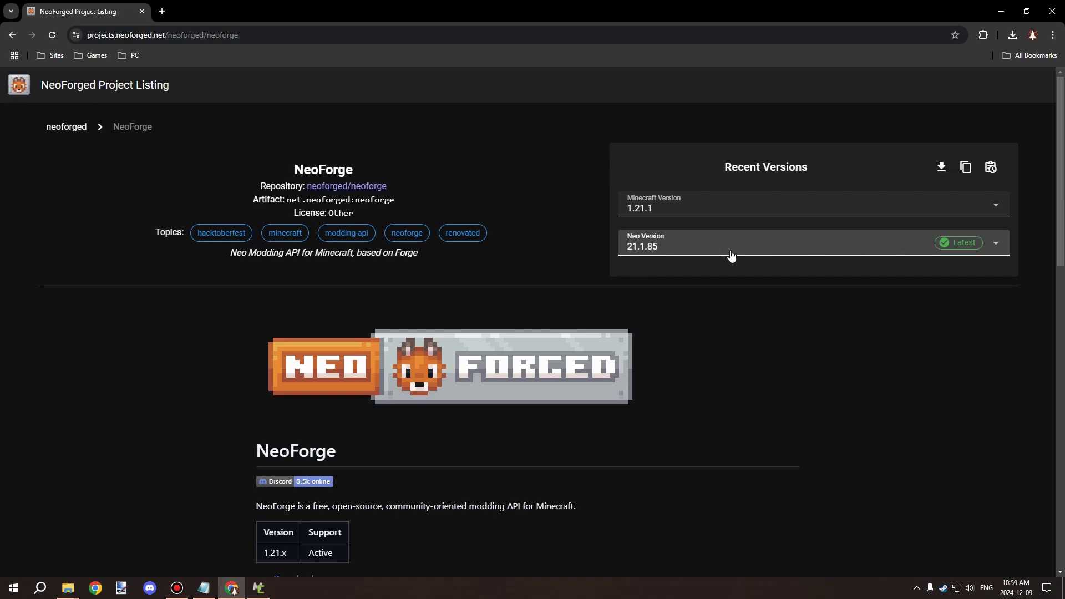
pyautogui.click(941, 167)
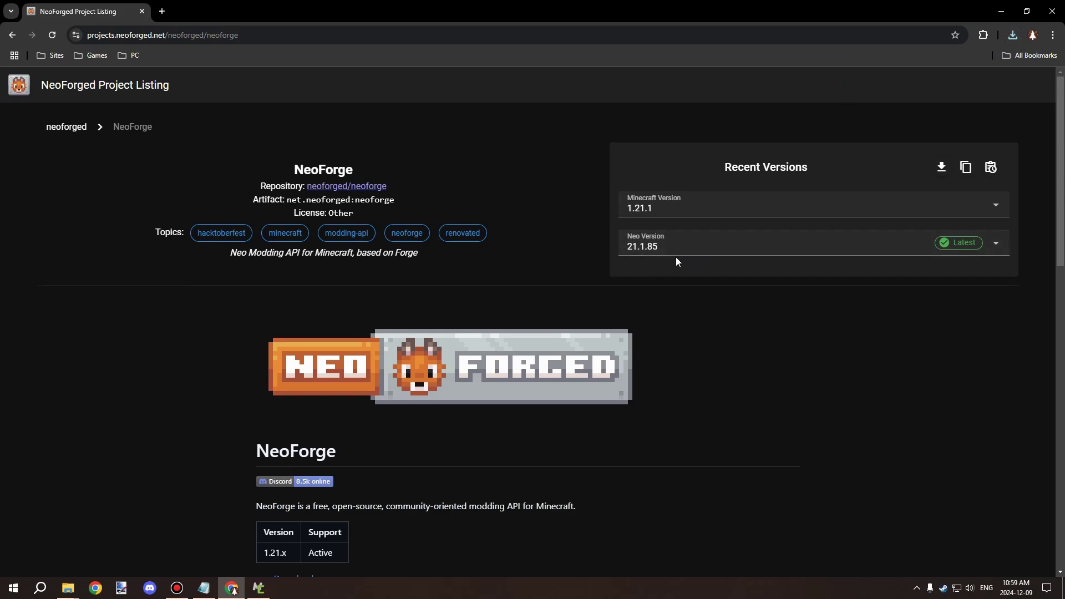
# Look through the available Neo versions for Minecraft 1.21.1 and close the list without changing the selection.
pyautogui.click(678, 240)
pyautogui.scroll(-12, 684, 295)
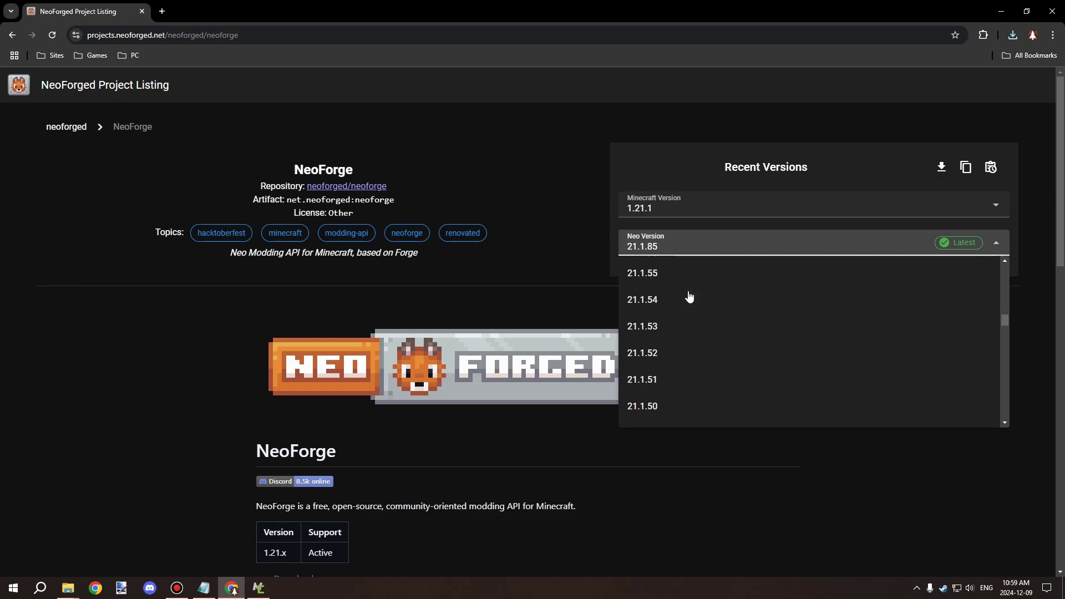
pyautogui.scroll(3, 668, 321)
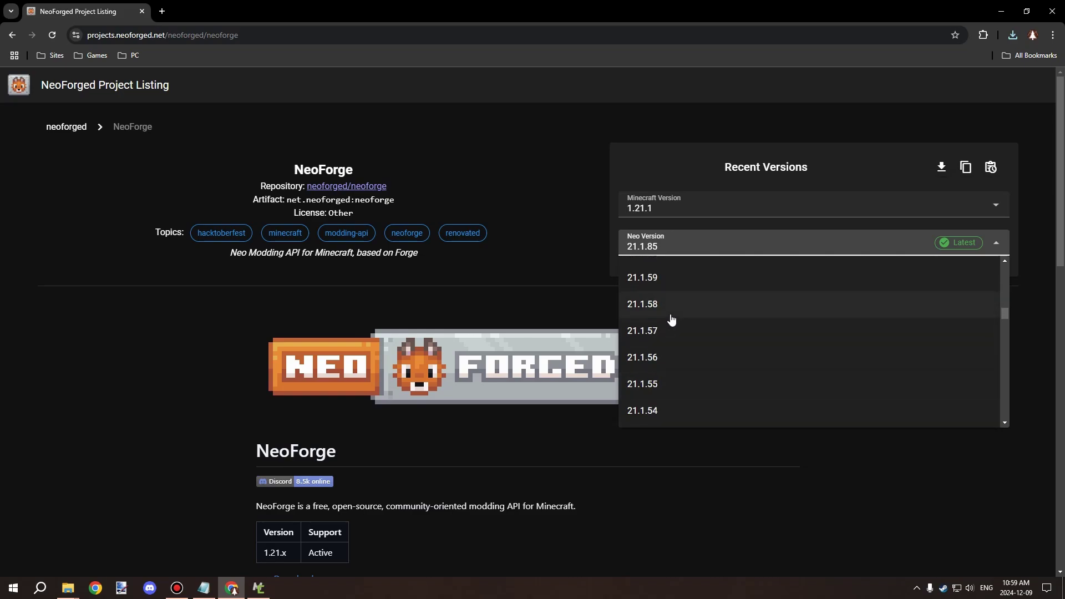
pyautogui.scroll(13, 680, 316)
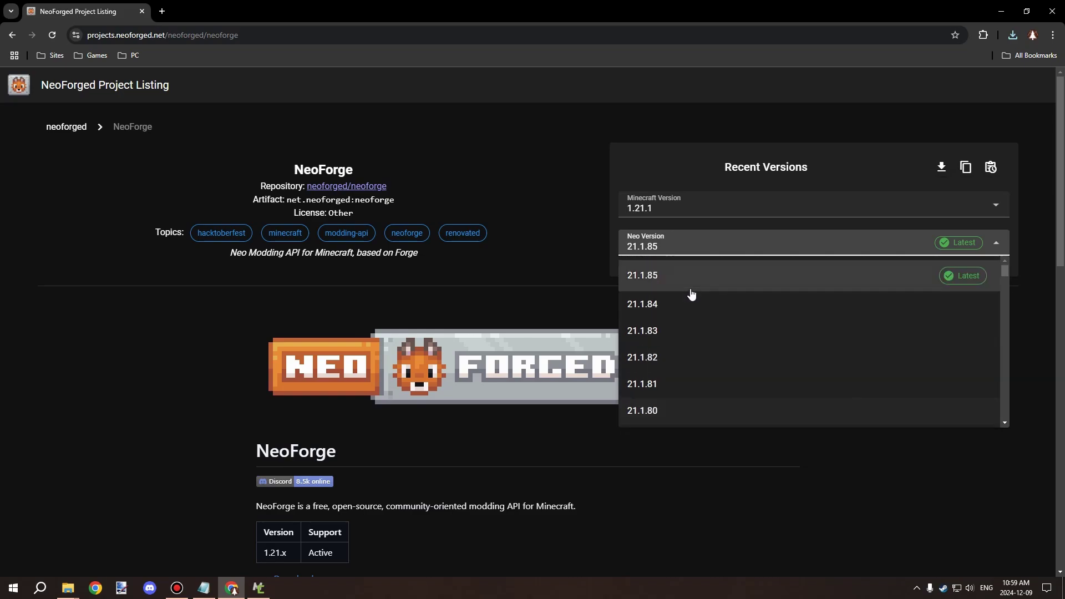
pyautogui.click(555, 178)
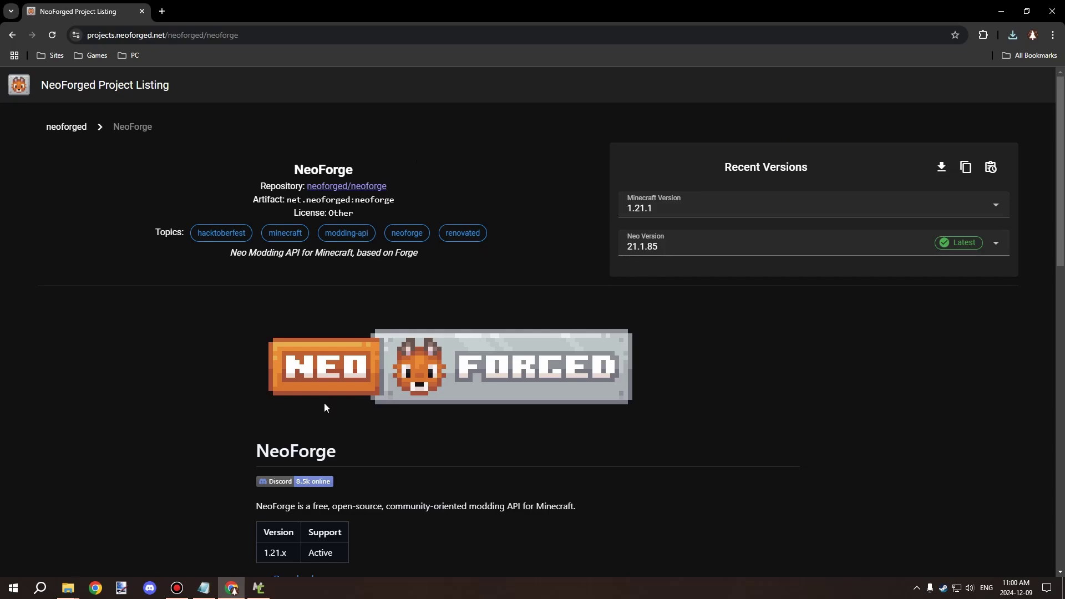
# Minimize the MCreator window and close Chrome to get back to the Downloads folder.
pyautogui.click(258, 587)
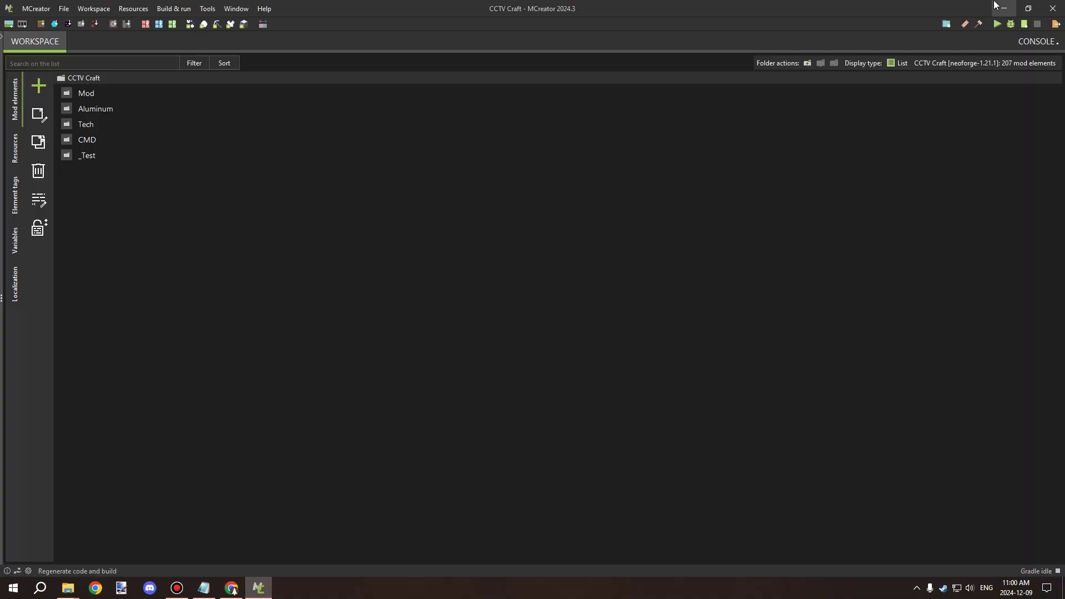
pyautogui.click(1004, 8)
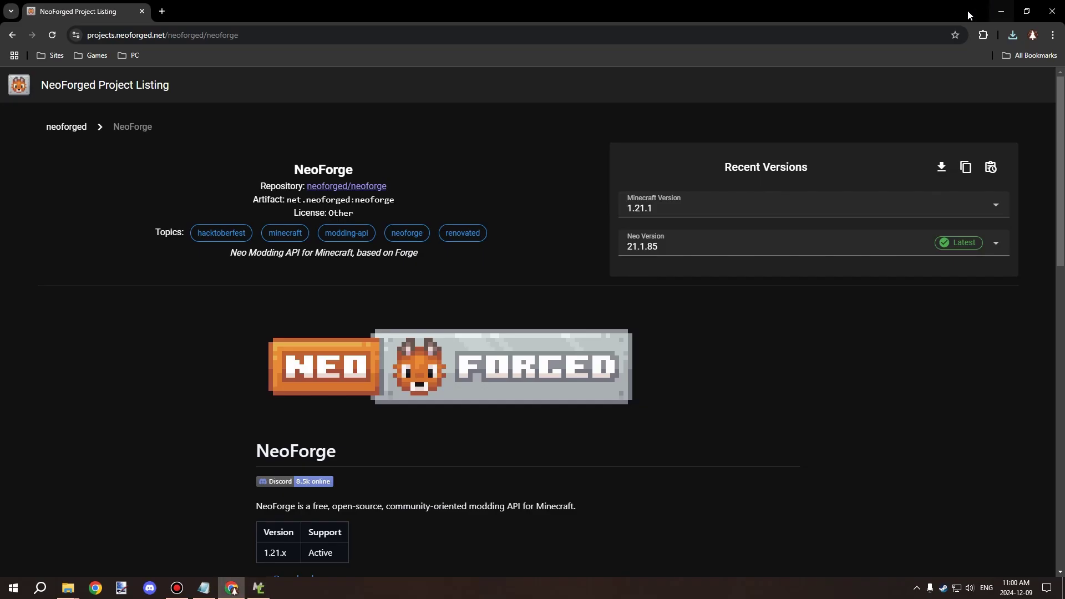
pyautogui.click(1044, 6)
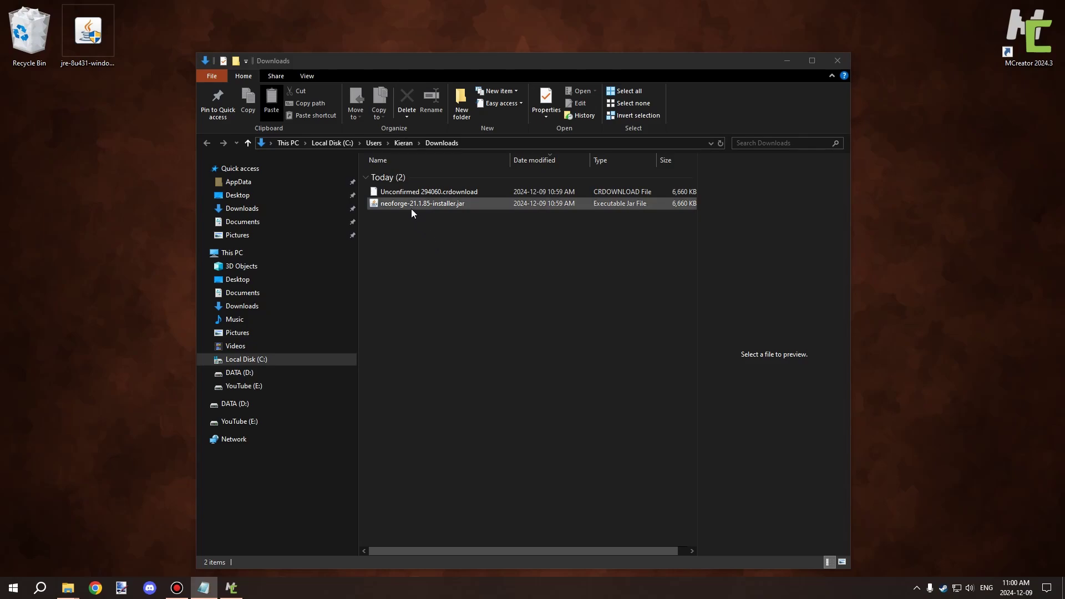
# Move neoforge-21.1.85-installer.jar from the Downloads folder to the desktop and place it apart from the Java installer.
pyautogui.moveTo(411, 209); pyautogui.dragTo(187, 45)
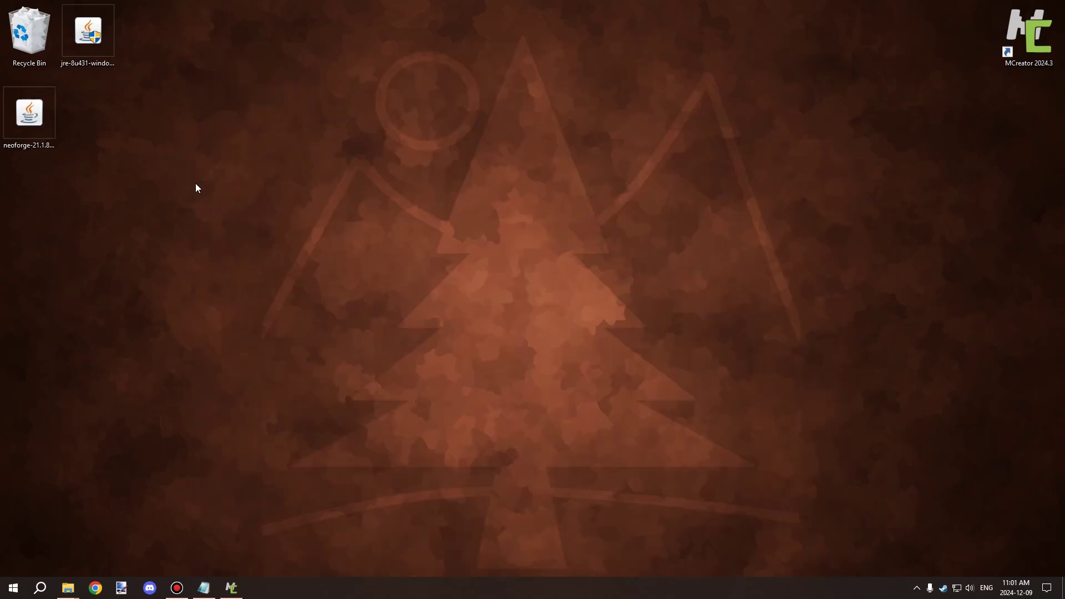
pyautogui.moveTo(25, 119); pyautogui.dragTo(410, 35)
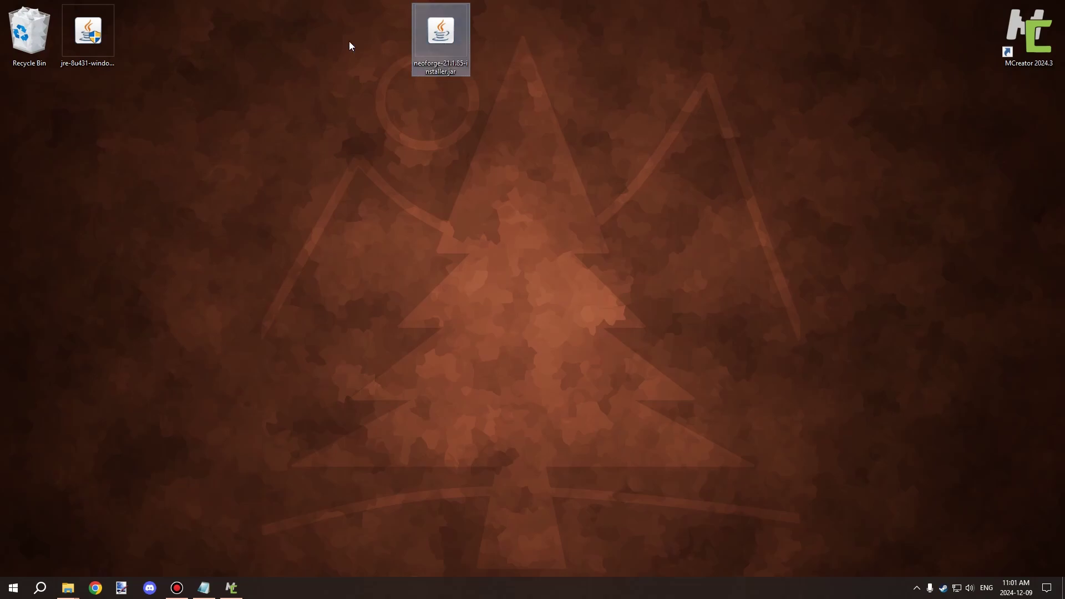
pyautogui.moveTo(85, 42); pyautogui.dragTo(267, 37)
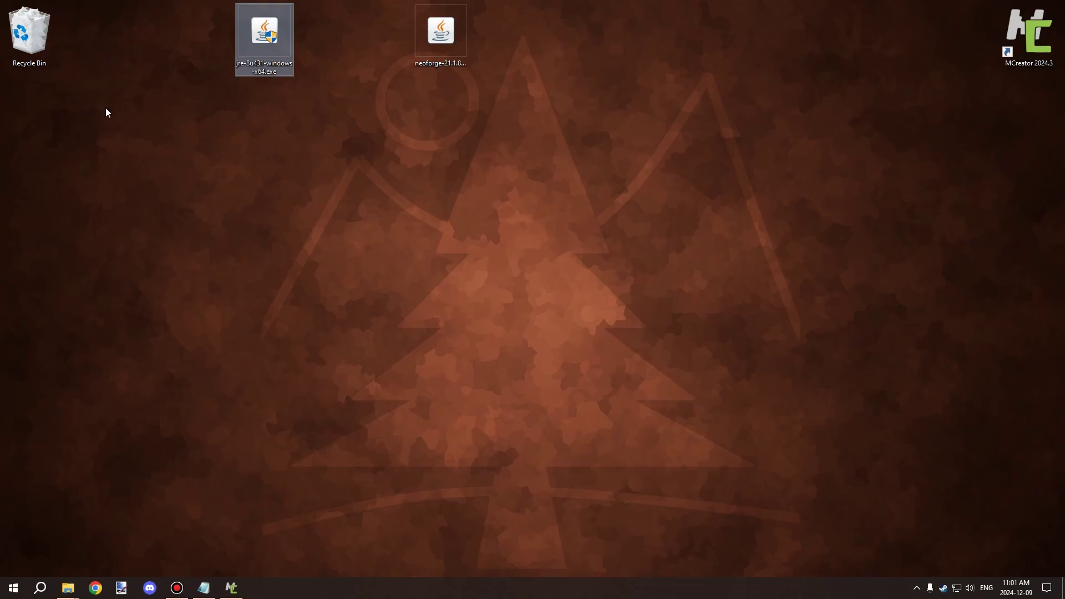
pyautogui.click(343, 68)
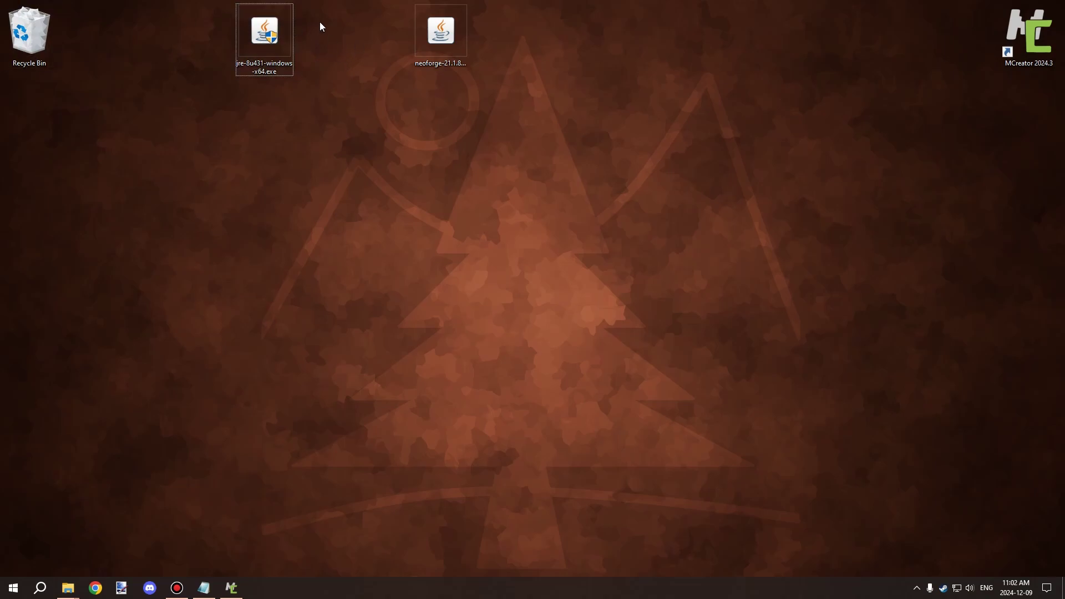
# Run jre-8u431-windows-x64.exe as administrator and install Java in the default destination folder.
pyautogui.moveTo(238, 68)
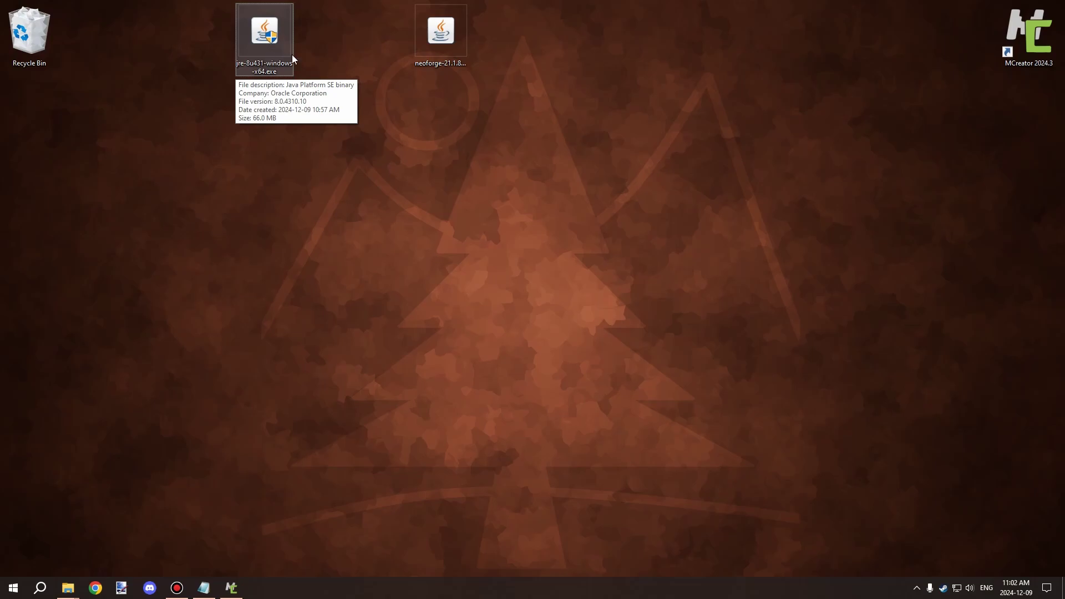
pyautogui.rightClick(268, 33)
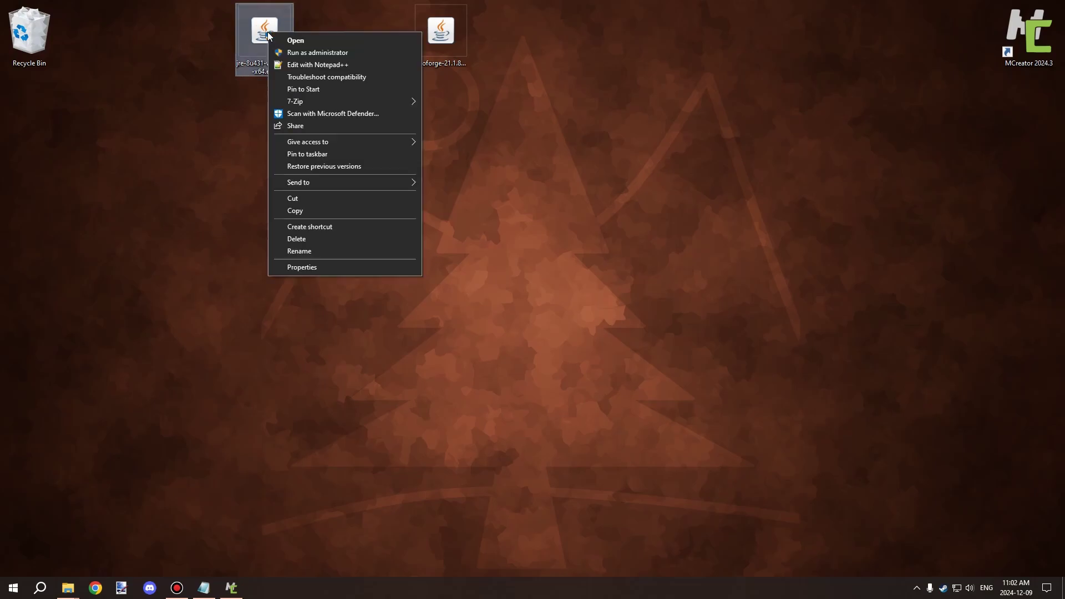
pyautogui.click(319, 51)
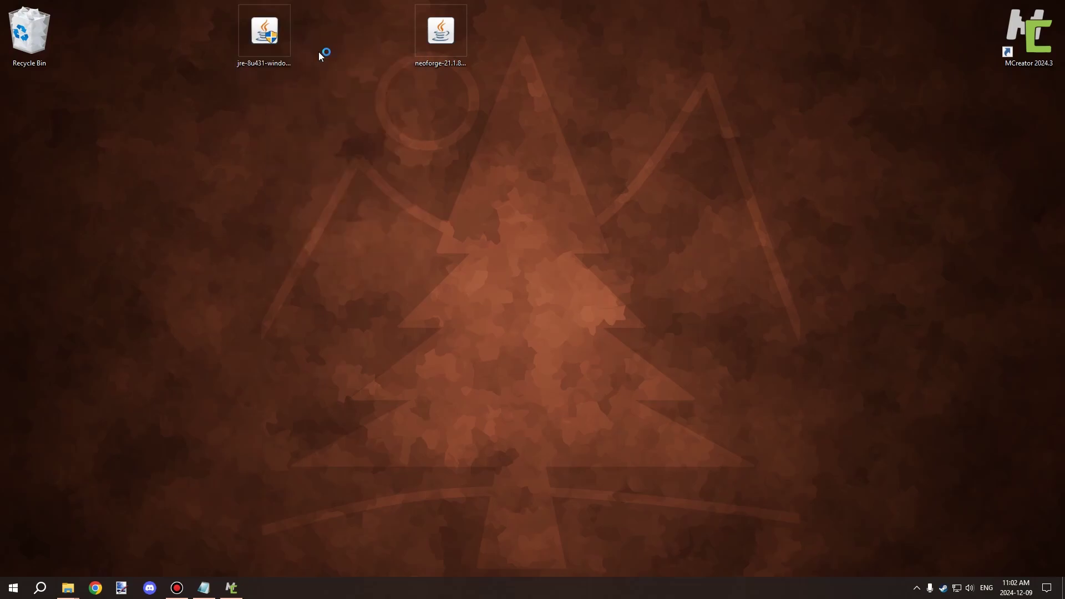
pyautogui.click(486, 366)
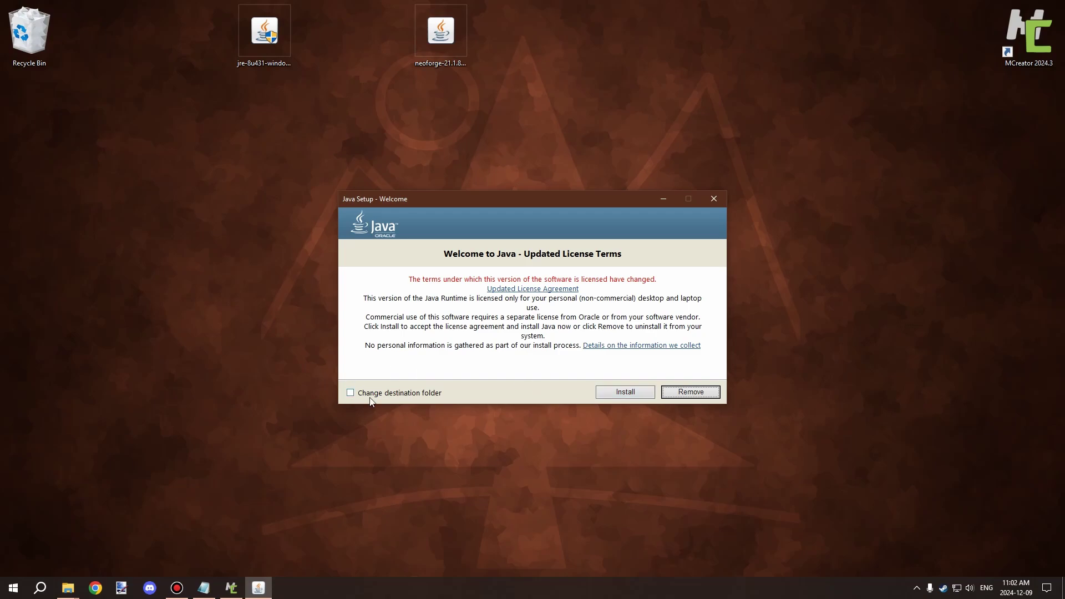
pyautogui.click(350, 392)
pyautogui.click(405, 393)
pyautogui.click(618, 392)
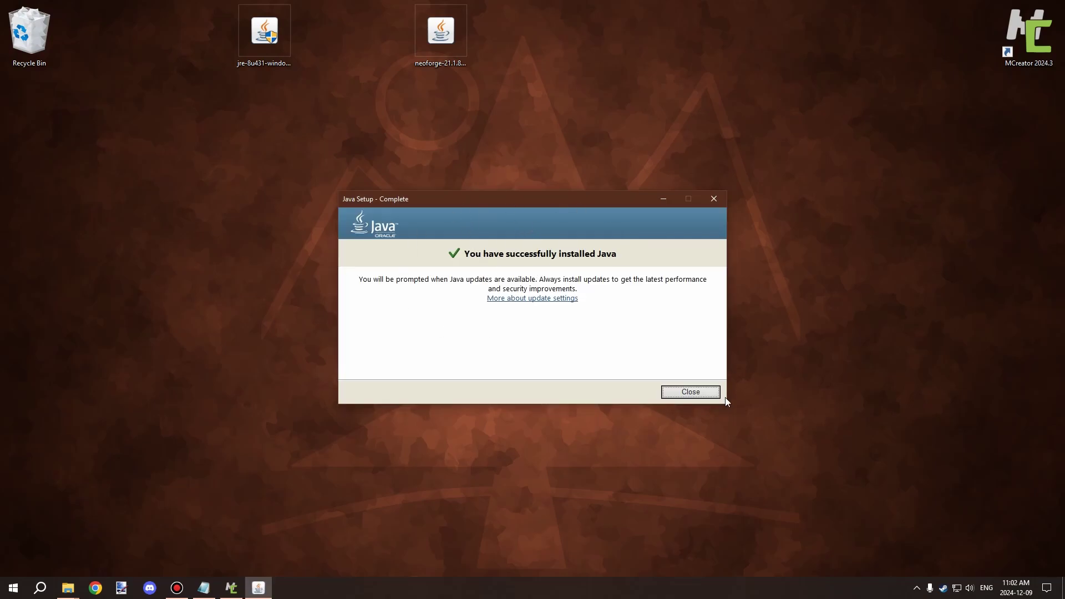
pyautogui.click(688, 394)
# Move the Java installer to the Recycle Bin and reposition the NeoForge installer on the desktop.
pyautogui.moveTo(265, 33); pyautogui.dragTo(28, 21)
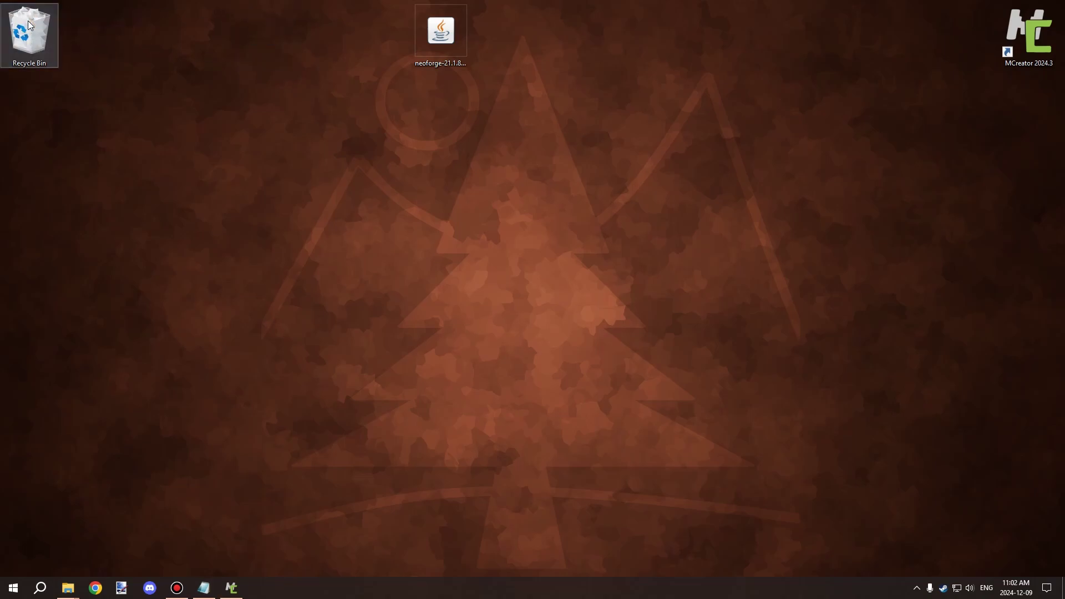
pyautogui.rightClick(437, 26)
pyautogui.click(252, 44)
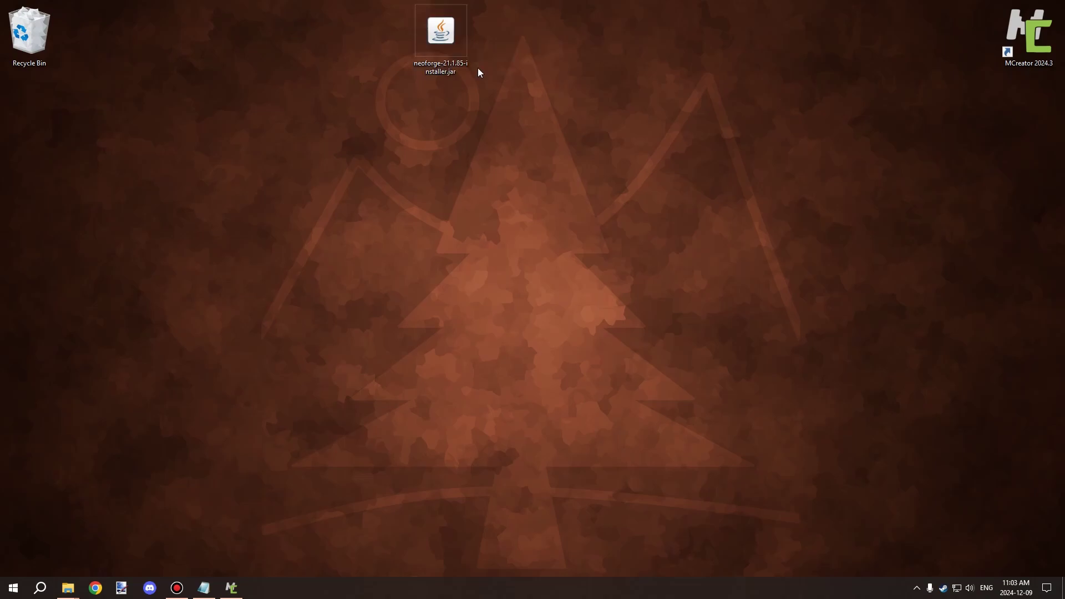
pyautogui.moveTo(451, 28); pyautogui.dragTo(333, 58)
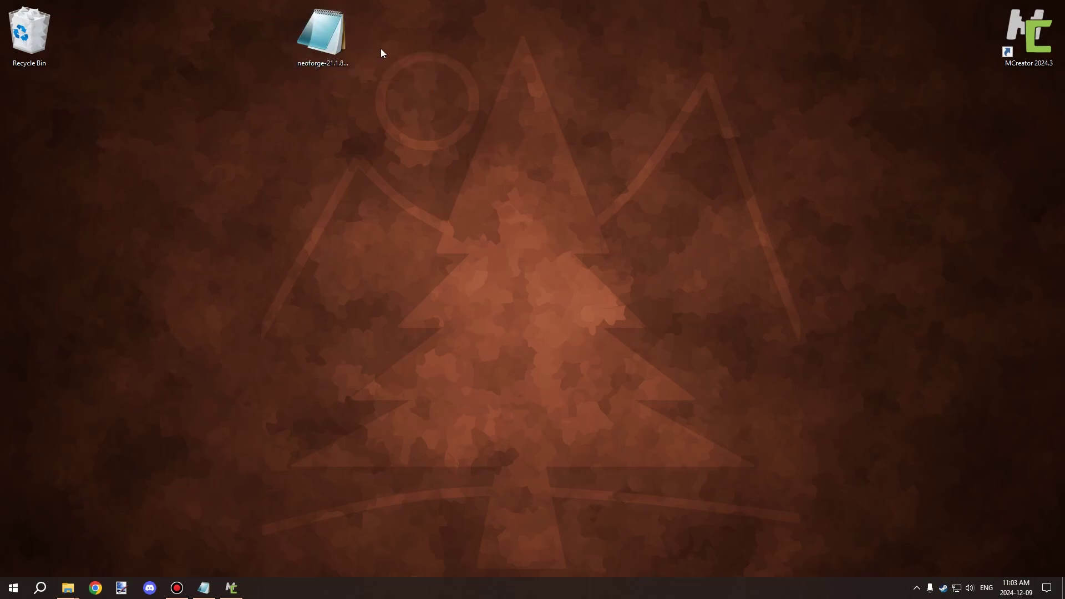
# Try to run the NeoForge installer with its default app, and close the Notepad window.
pyautogui.click(324, 34)
pyautogui.doubleClick(324, 34)
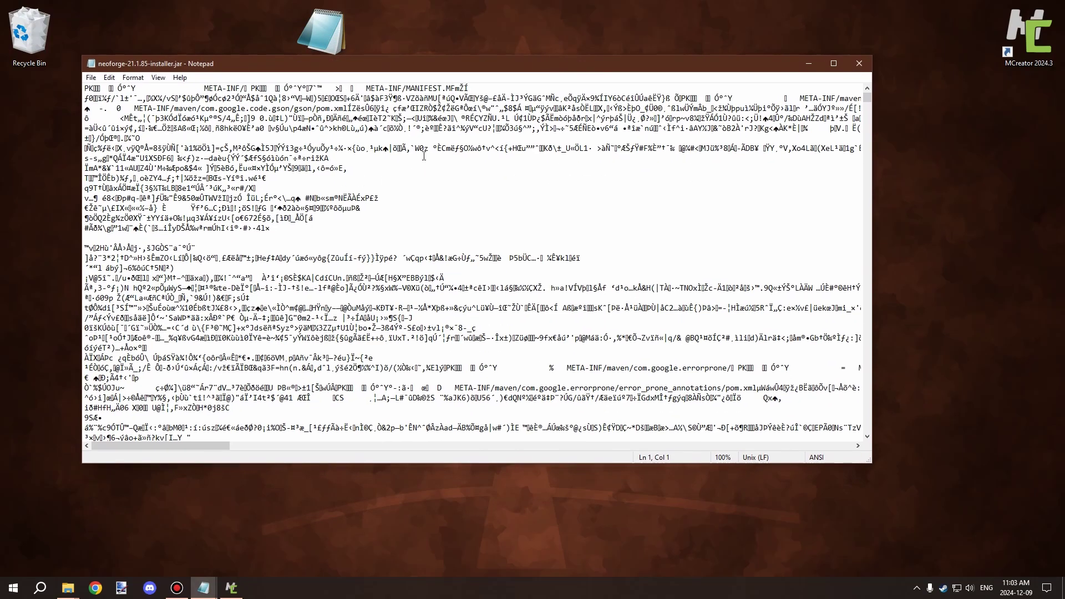
pyautogui.click(859, 63)
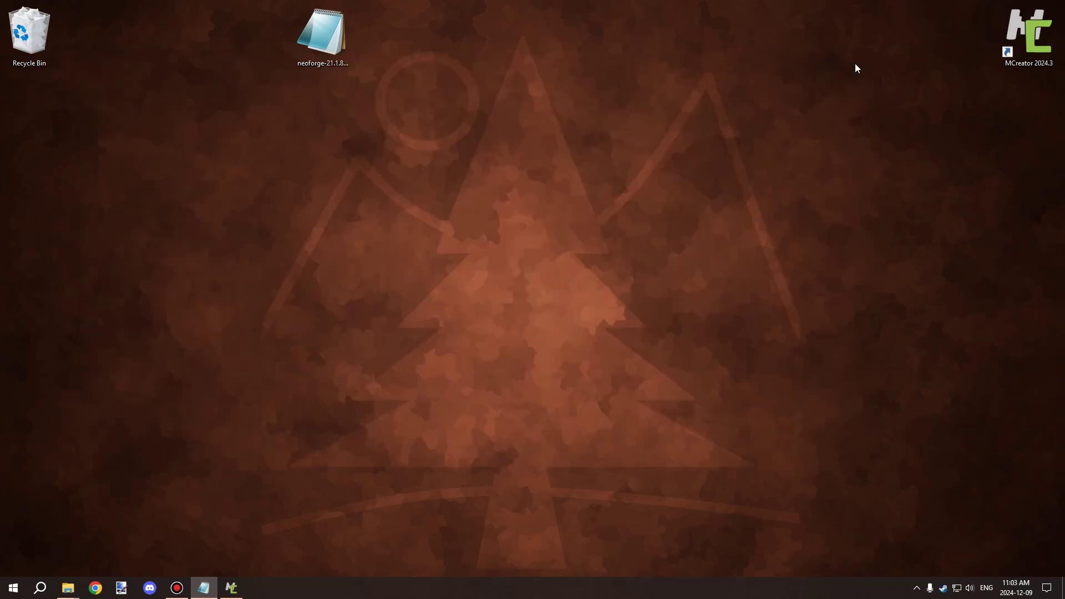
# Bring up the app chooser for the NeoForge installer and enable always using the chosen app for .jar files.
pyautogui.rightClick(323, 28)
pyautogui.moveTo(367, 108)
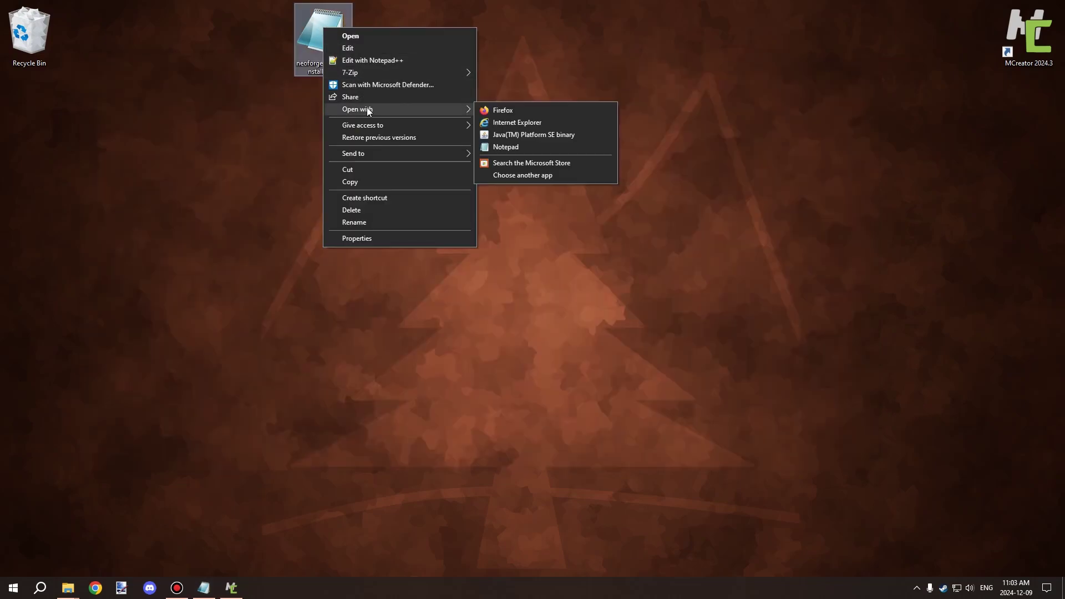
pyautogui.click(543, 176)
pyautogui.scroll(-1, 537, 230)
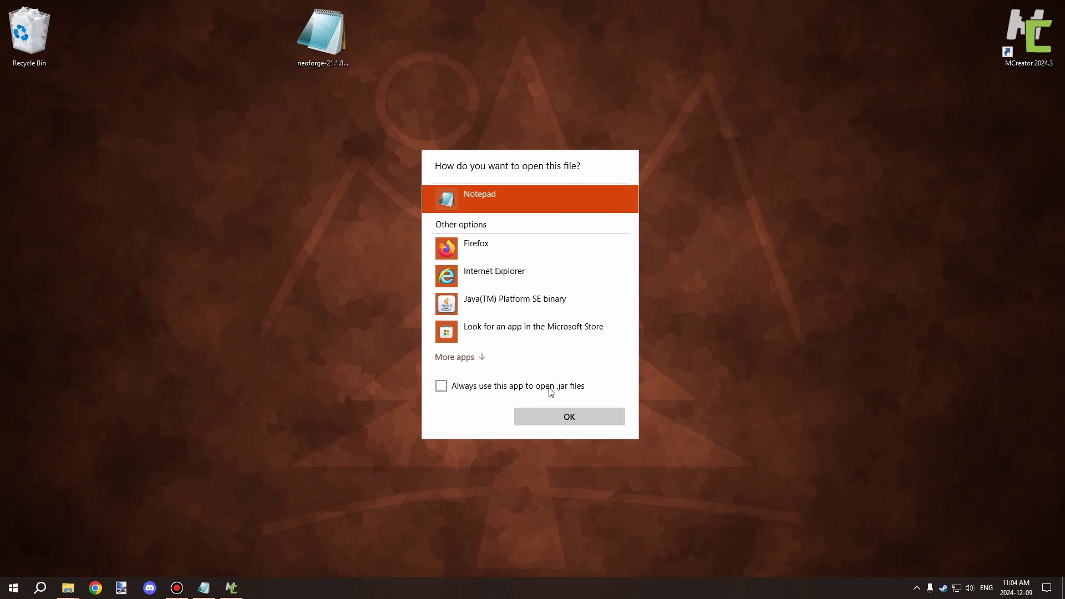
pyautogui.click(442, 389)
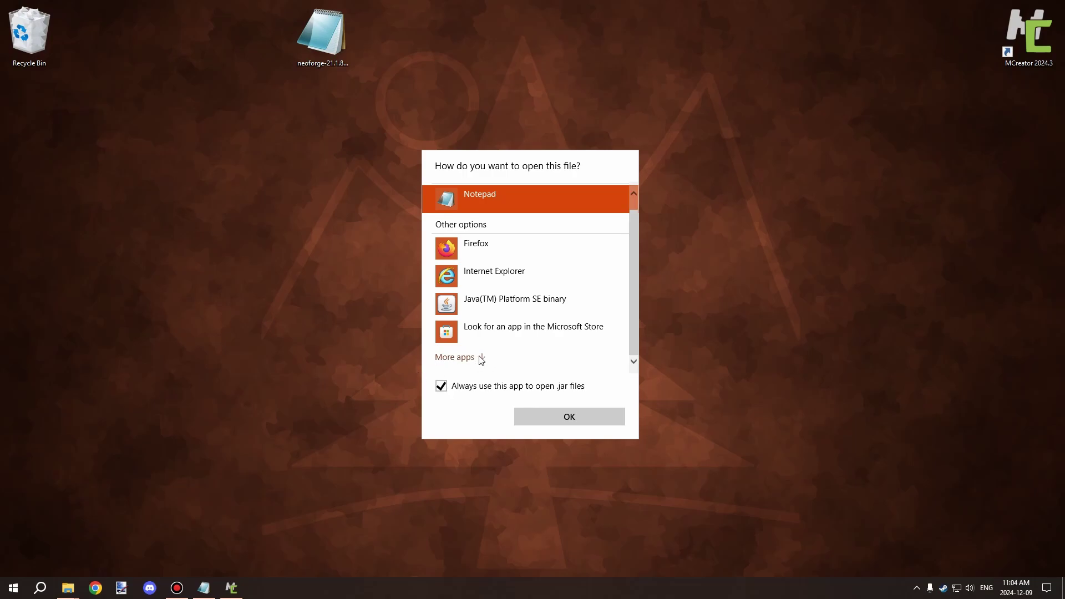
pyautogui.scroll(1, 569, 261)
pyautogui.scroll(-1, 460, 316)
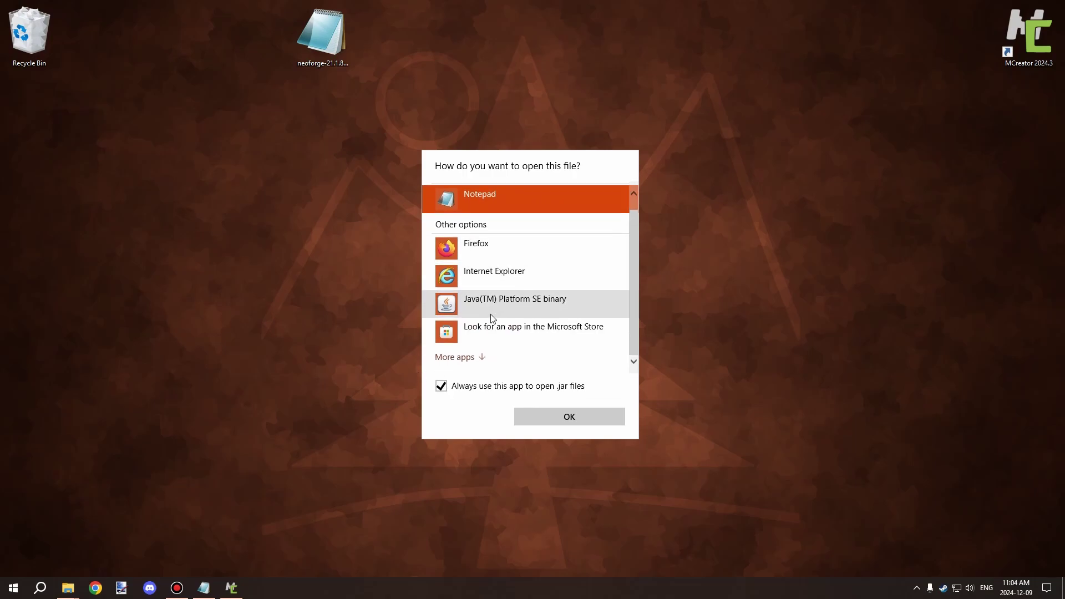
pyautogui.scroll(1, 585, 247)
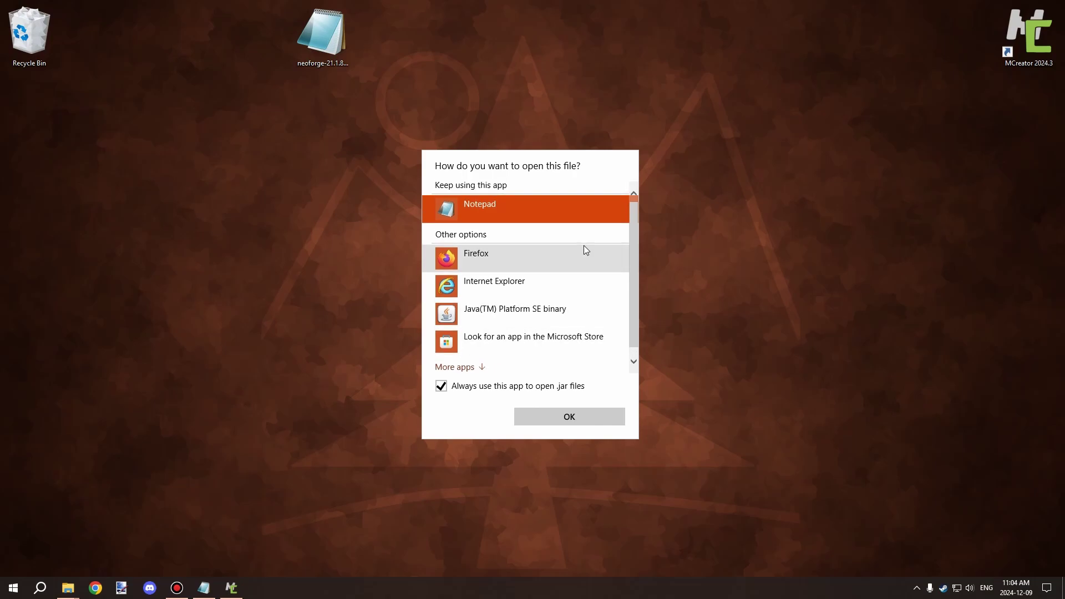
pyautogui.scroll(-1, 614, 222)
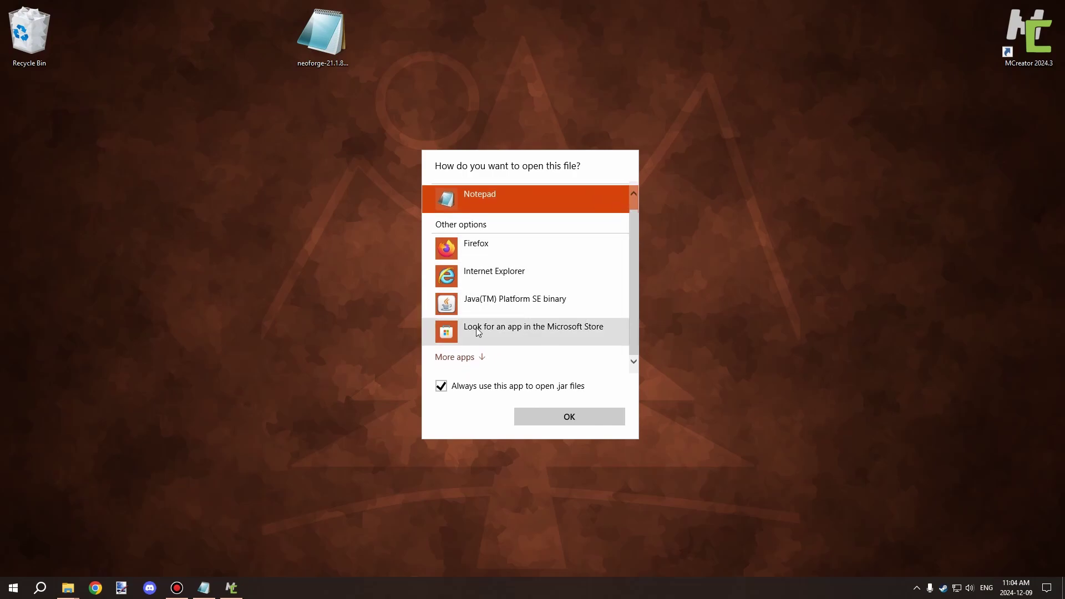
# Look for another app on this PC and browse to Program Files\Java\jre1.8.0_431\bin.
pyautogui.click(455, 357)
pyautogui.scroll(-3, 529, 282)
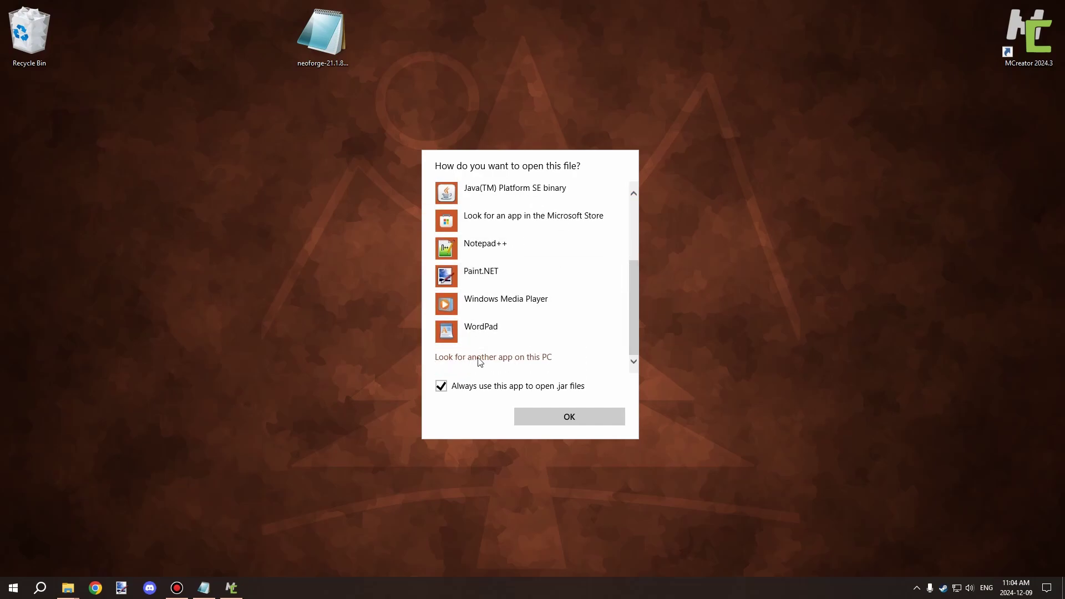
pyautogui.click(536, 357)
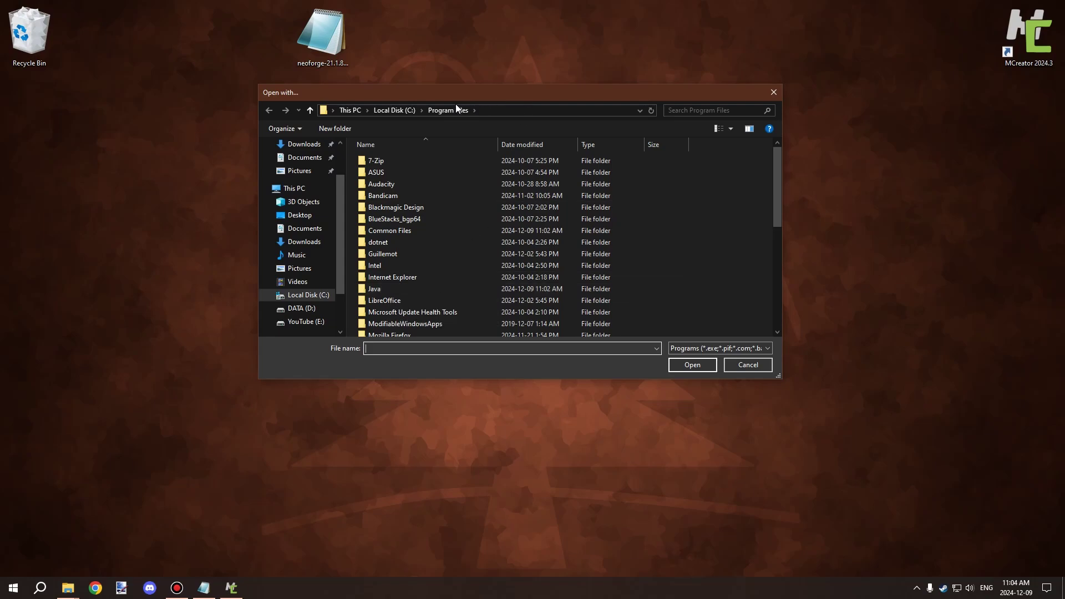
pyautogui.doubleClick(404, 288)
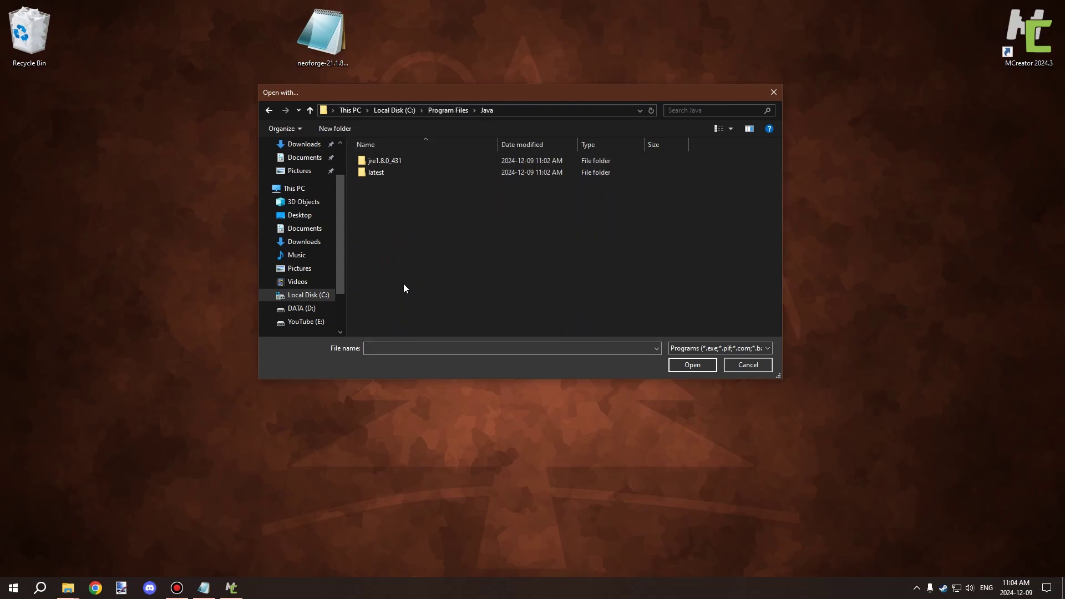
pyautogui.doubleClick(393, 160)
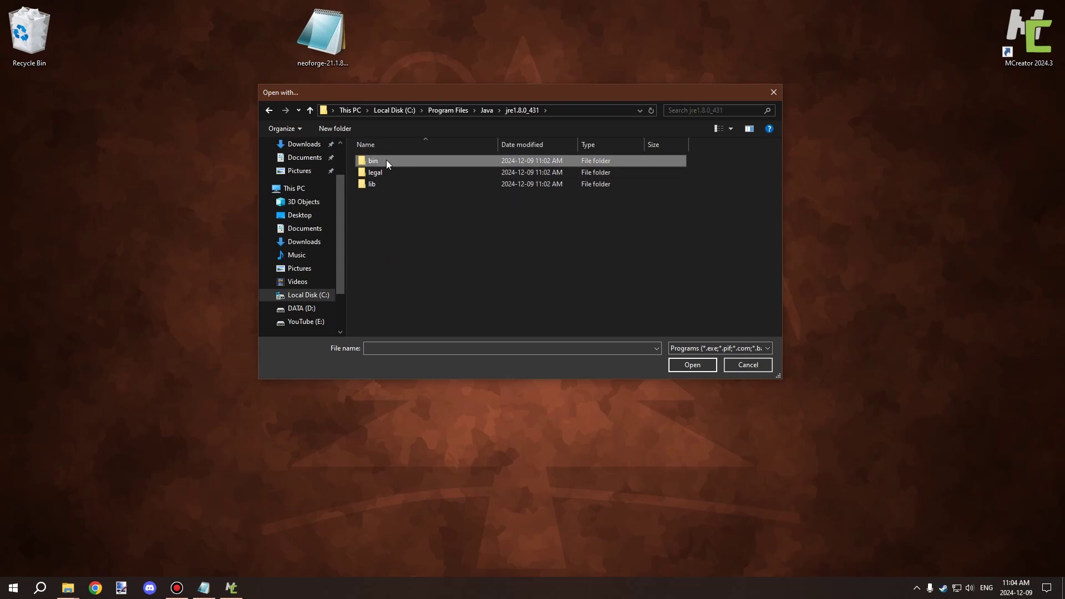
pyautogui.doubleClick(387, 161)
# Choose javaw.exe as the app for .jar files and open the NeoForge installer with it.
pyautogui.scroll(-1, 400, 158)
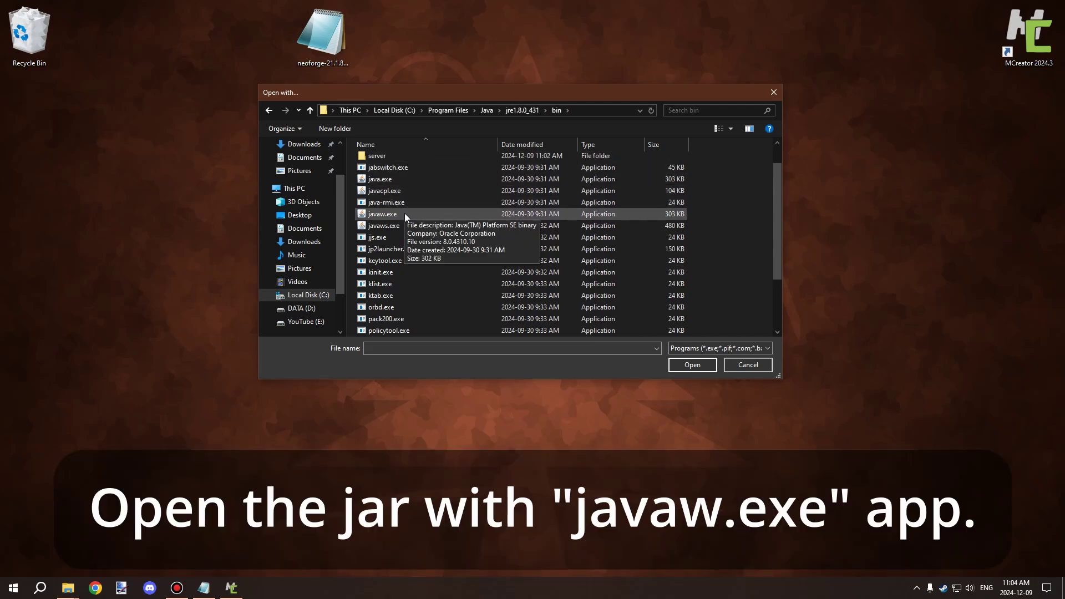
pyautogui.keyDown('ctrl'); pyautogui.scroll(3, 408, 215); pyautogui.keyUp('ctrl')
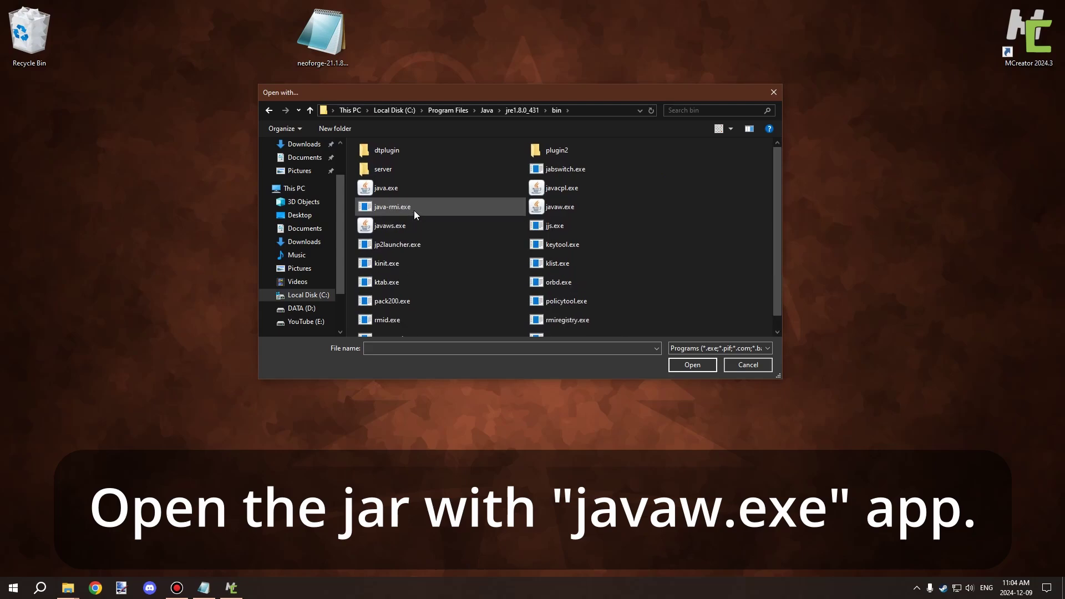
pyautogui.keyDown('ctrl'); pyautogui.scroll(2, 416, 209); pyautogui.keyUp('ctrl')
pyautogui.keyDown('ctrl'); pyautogui.scroll(-2, 424, 207); pyautogui.keyUp('ctrl')
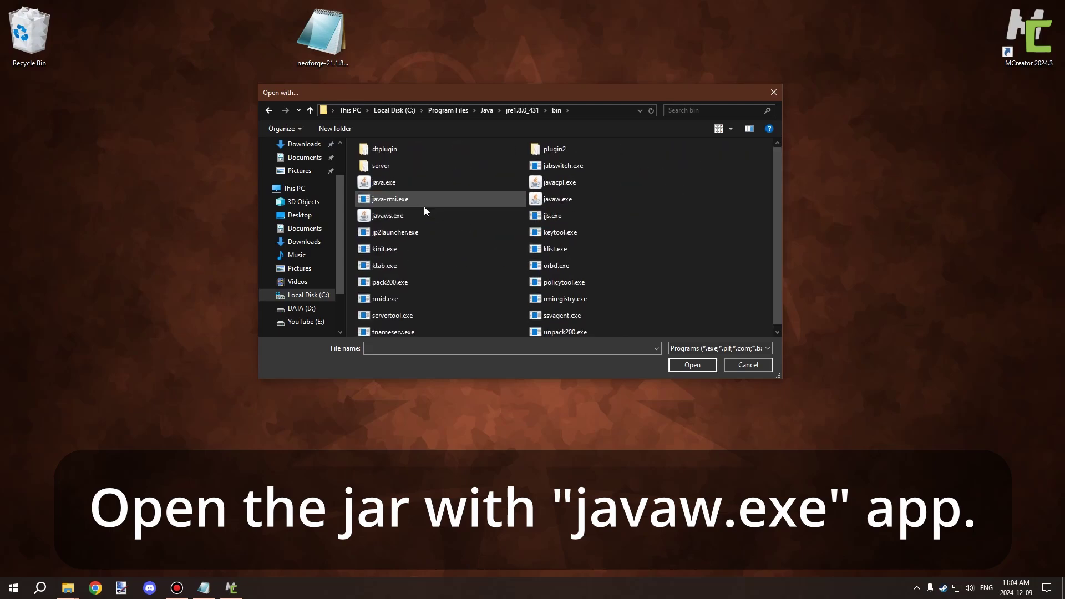
pyautogui.keyDown('ctrl'); pyautogui.scroll(2, 411, 218); pyautogui.keyUp('ctrl')
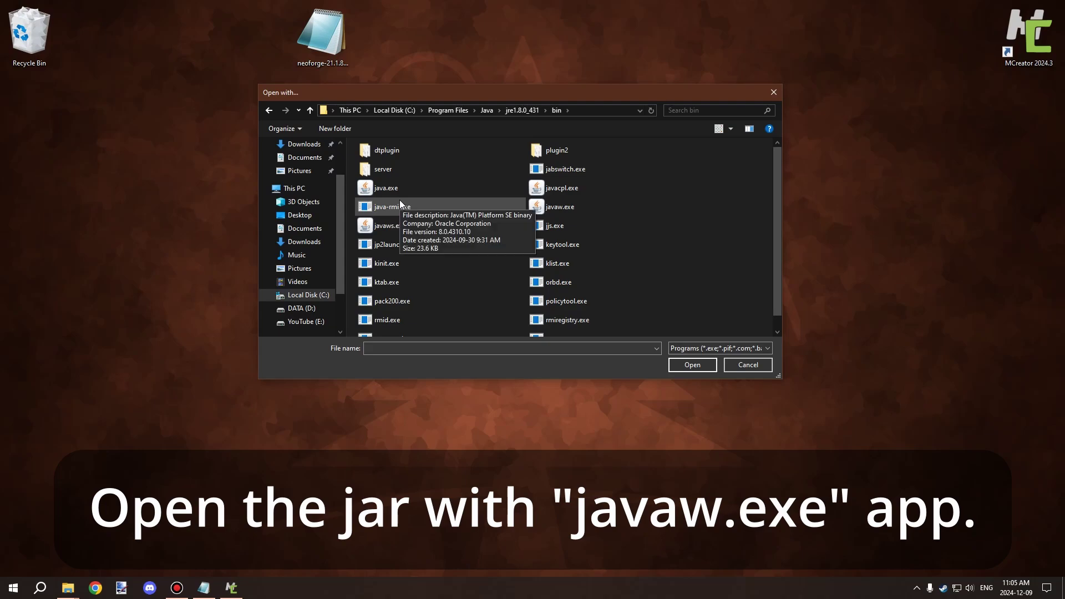
pyautogui.scroll(-1, 407, 268)
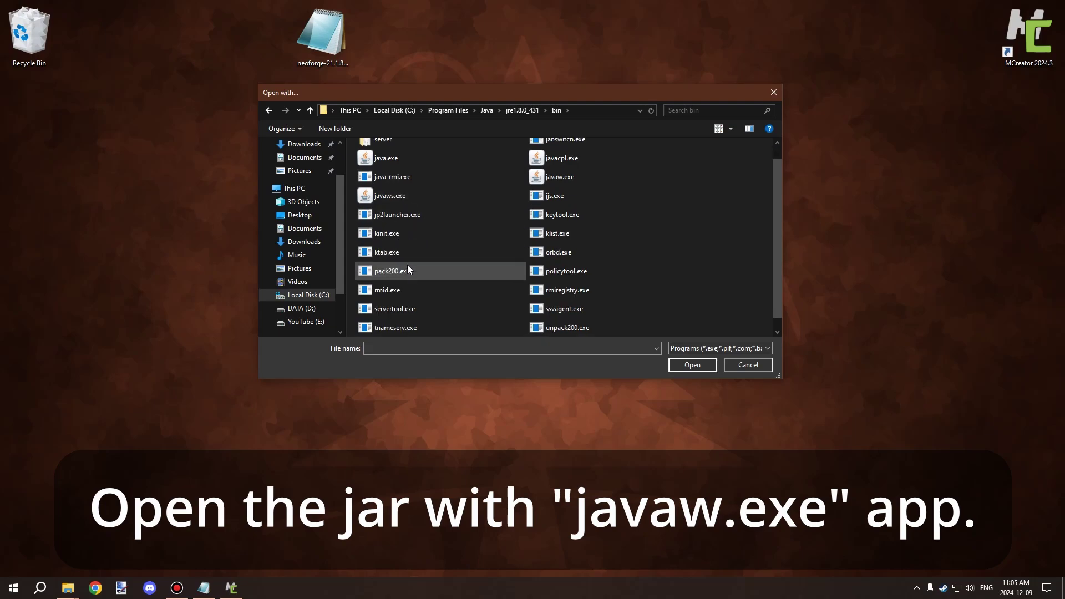
pyautogui.keyDown('ctrl'); pyautogui.scroll(-3, 407, 265); pyautogui.keyUp('ctrl')
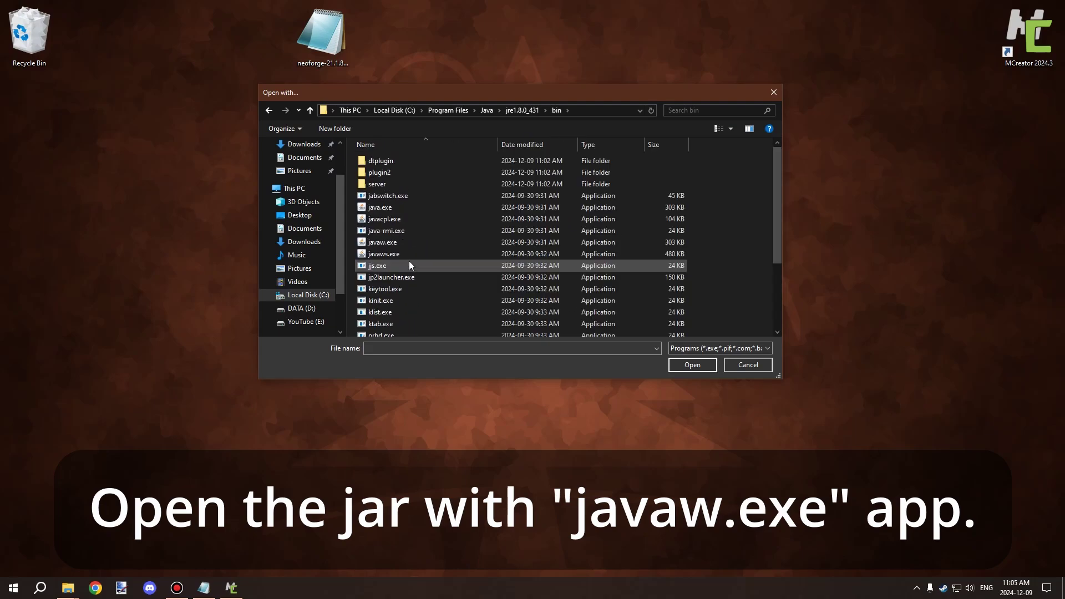
pyautogui.click(395, 242)
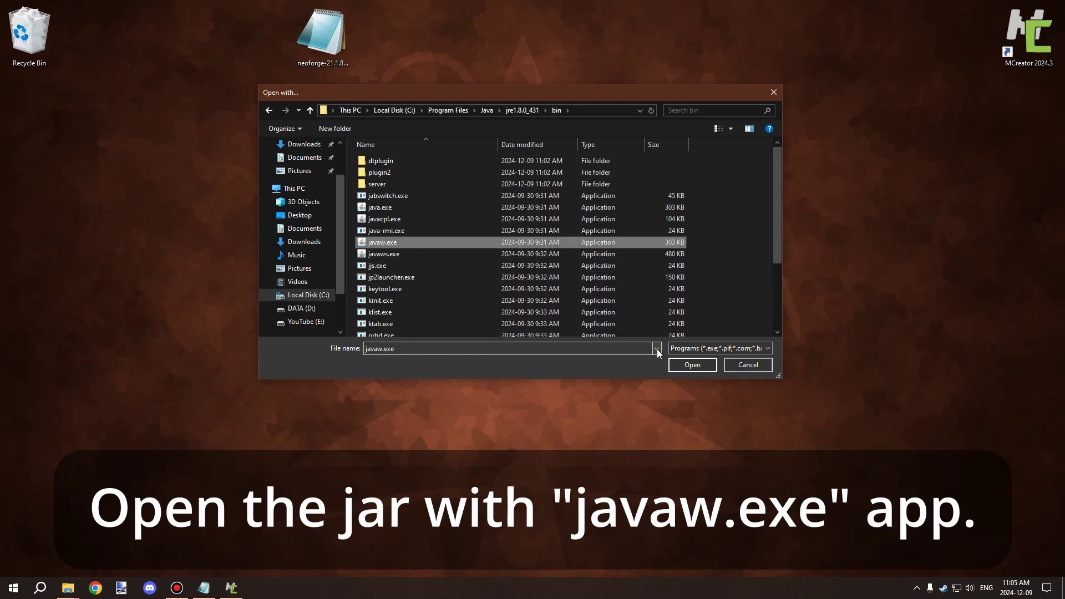
pyautogui.click(701, 364)
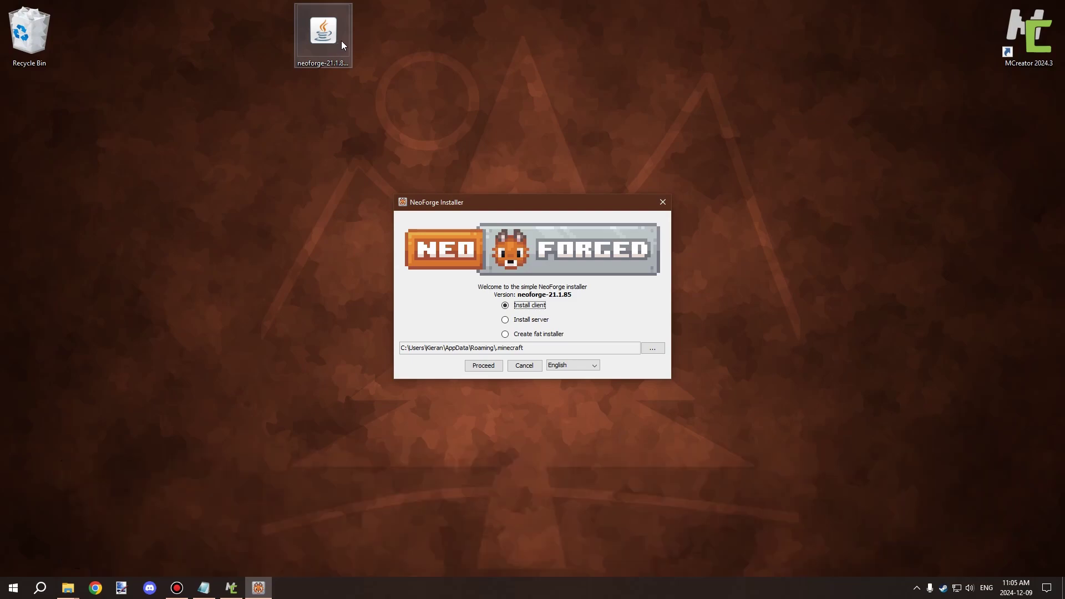
pyautogui.rightClick(331, 30)
pyautogui.click(351, 231)
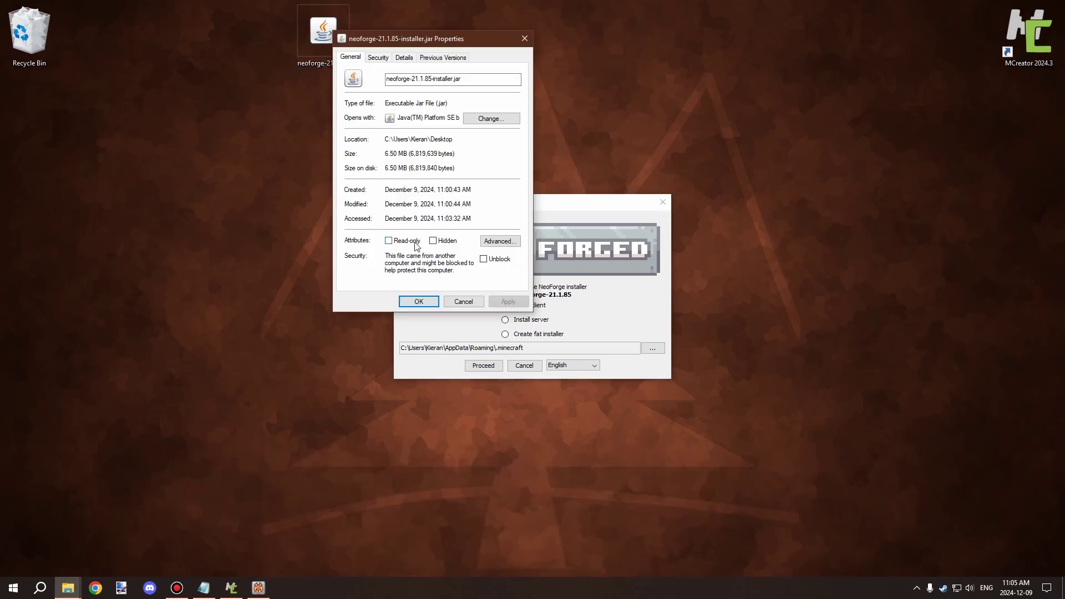
pyautogui.click(463, 303)
# Bring up the installer jar's app chooser again, enable always using Java(TM) Platform SE binary for .jar files, and dismiss the chooser.
pyautogui.rightClick(326, 39)
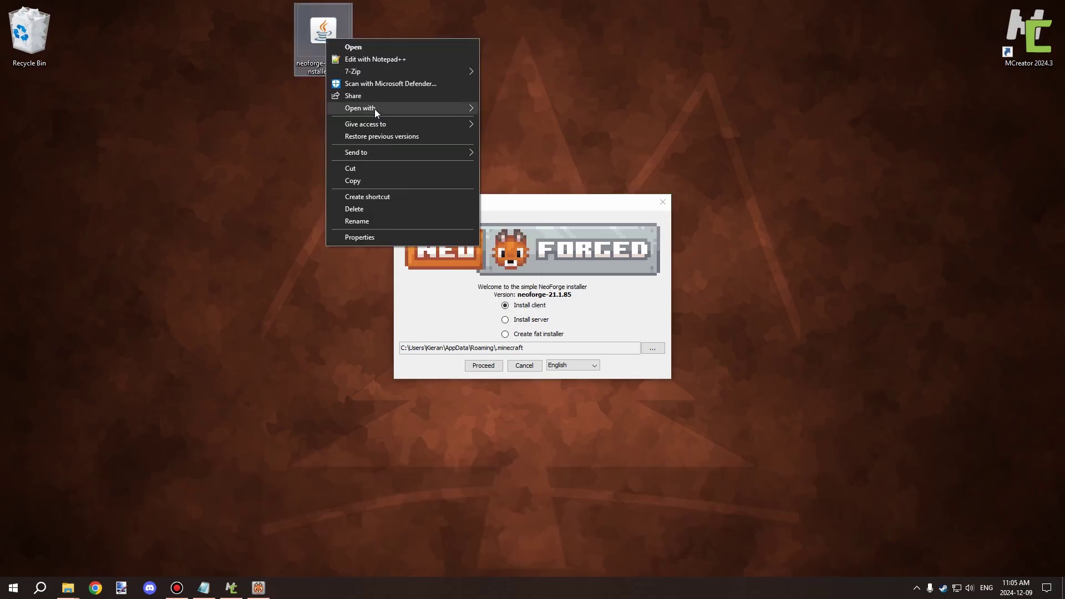
pyautogui.moveTo(375, 108)
pyautogui.click(536, 174)
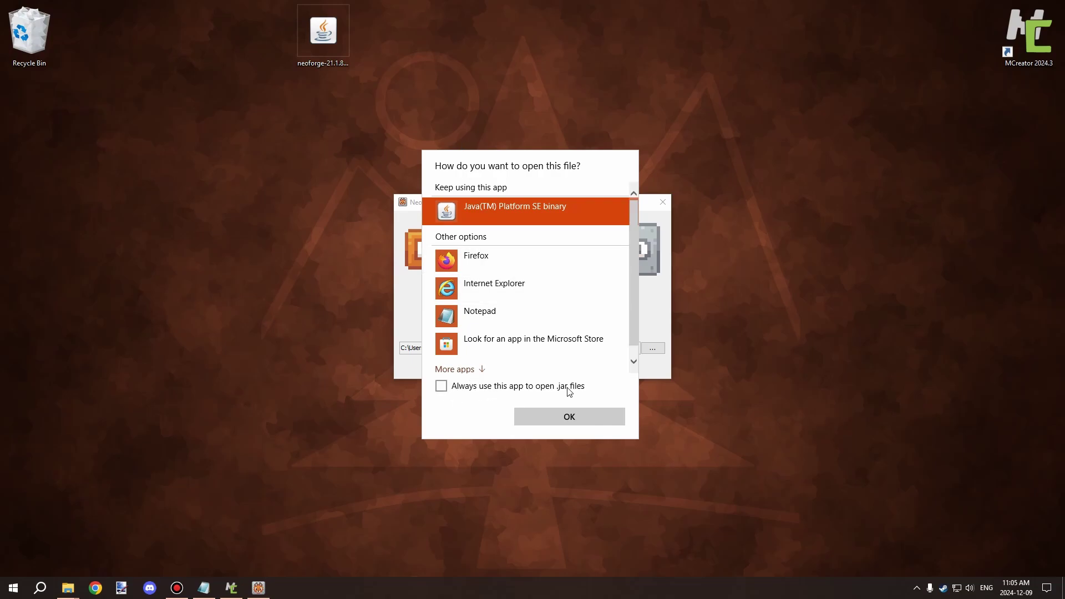
pyautogui.click(462, 393)
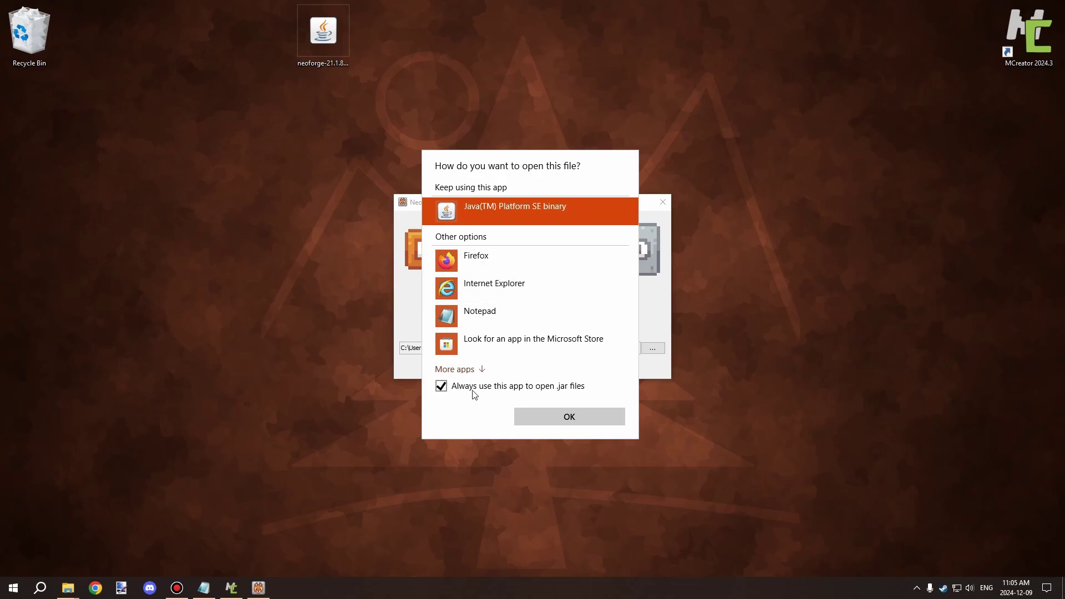
pyautogui.click(504, 389)
pyautogui.click(496, 391)
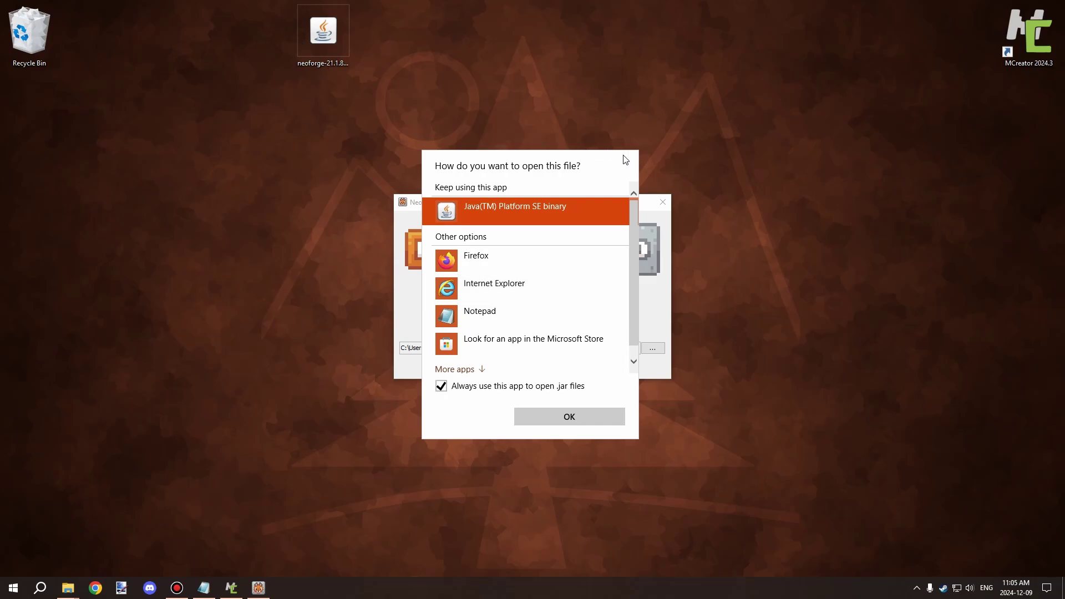
pyautogui.press('Escape')
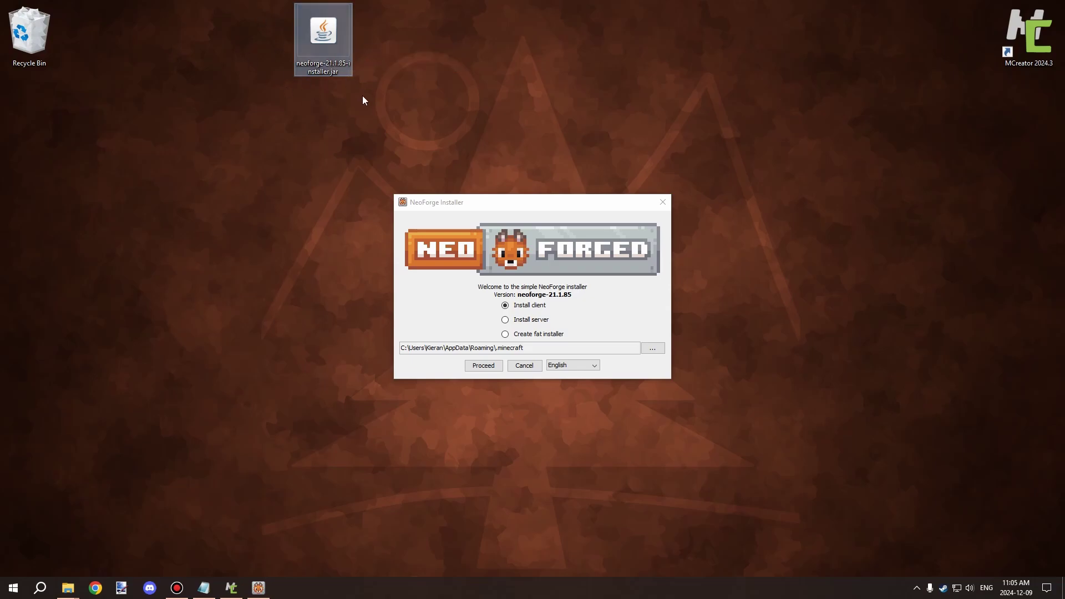
# Reposition the NeoForge Installer window on the desktop and check the .minecraft installation path.
pyautogui.moveTo(454, 207); pyautogui.dragTo(387, 188)
pyautogui.moveTo(415, 143); pyautogui.dragTo(396, 135)
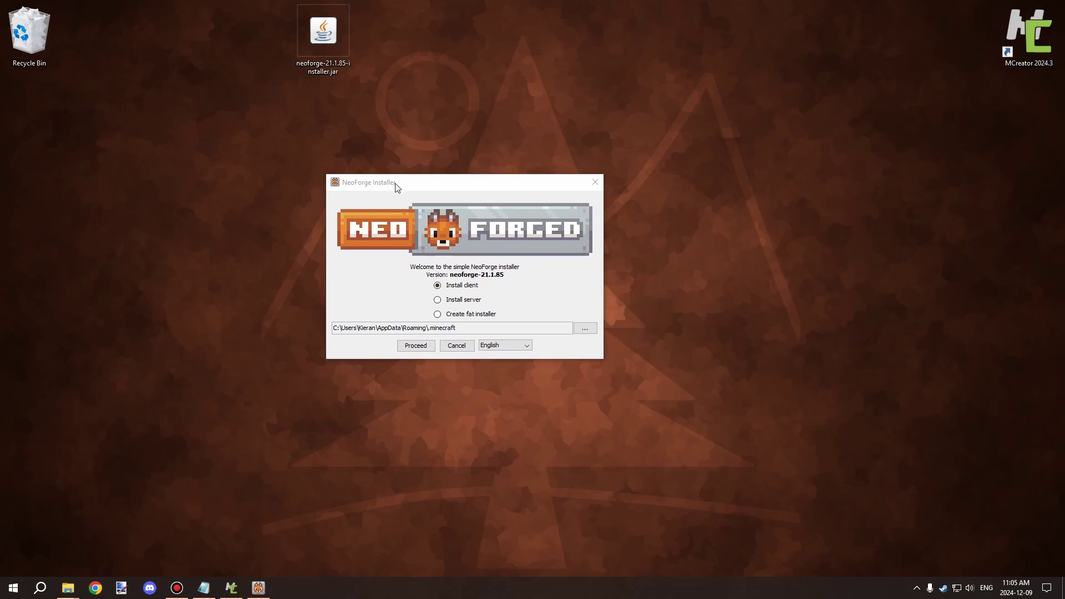
pyautogui.moveTo(397, 187); pyautogui.dragTo(408, 162)
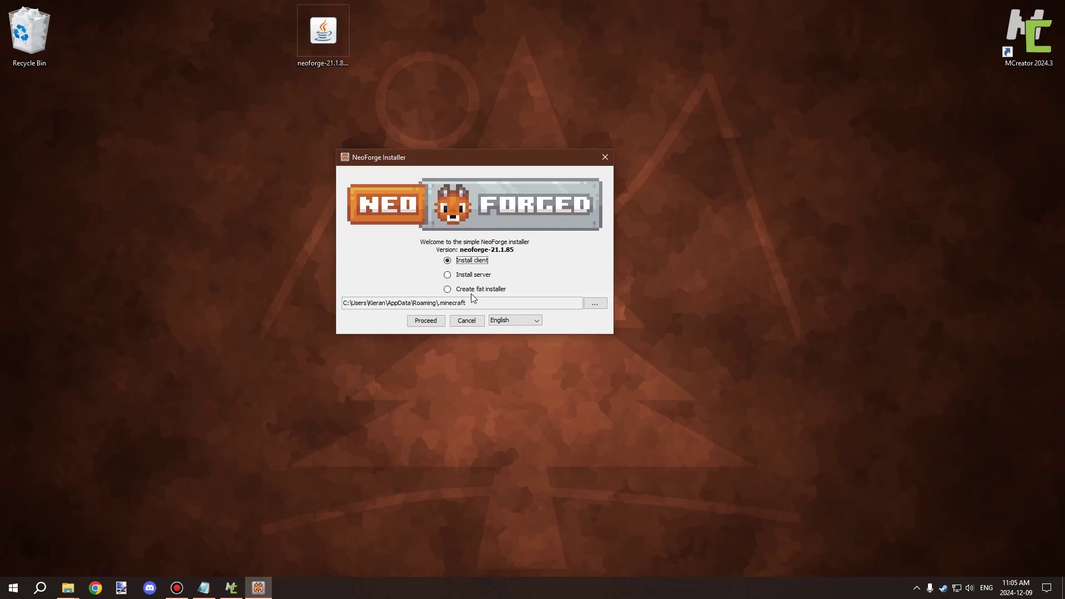
pyautogui.moveTo(495, 304); pyautogui.dragTo(332, 308)
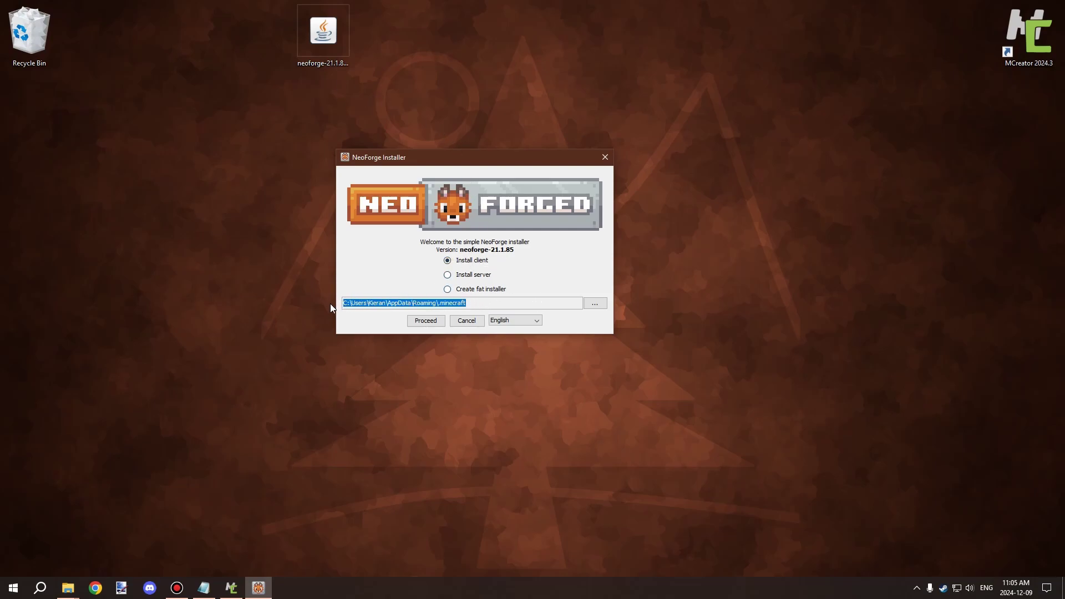
pyautogui.click(365, 304)
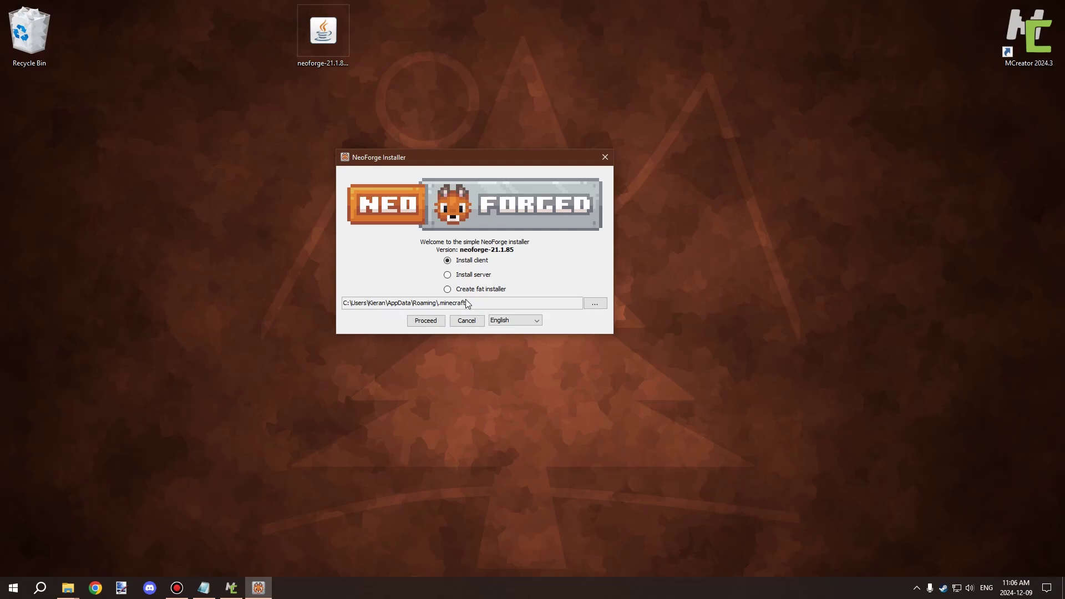
# Search Windows for %appdata%, open the Roaming folder and go into its .minecraft folder.
pyautogui.click(8, 583)
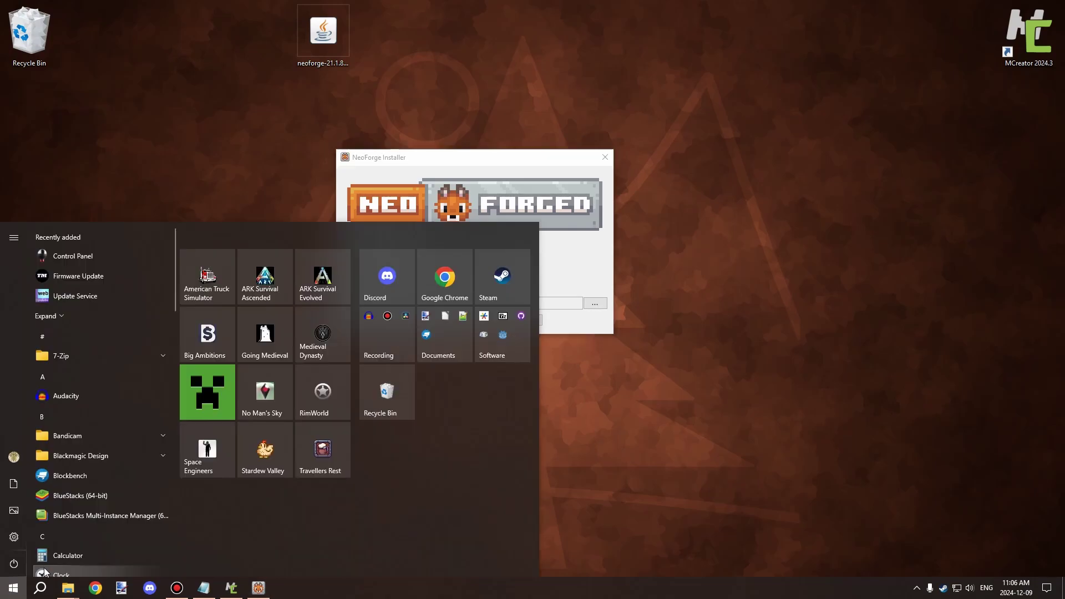
pyautogui.click(40, 588)
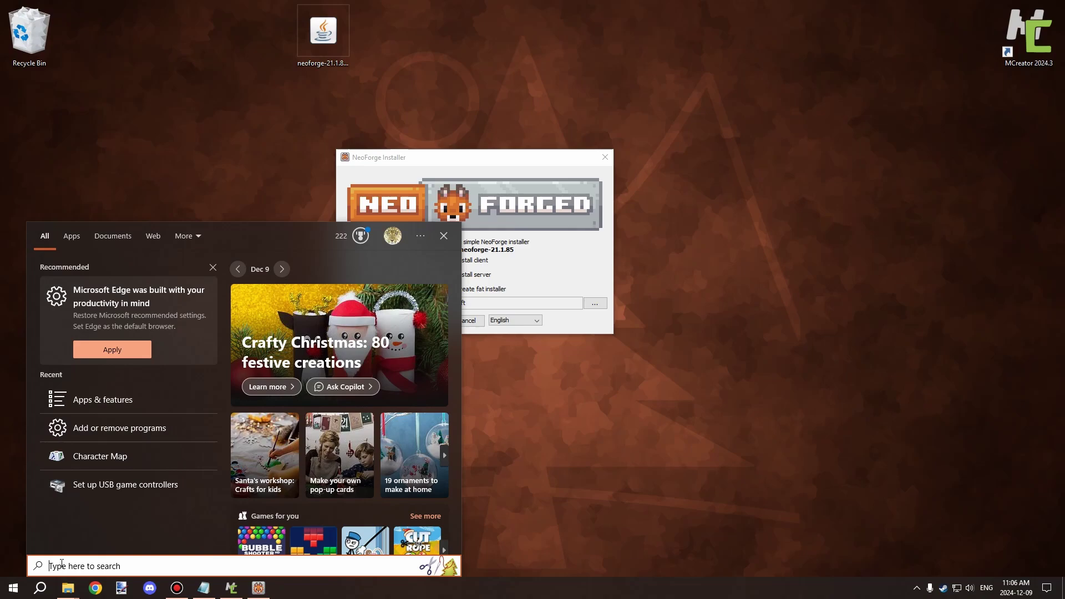
pyautogui.write('%app')
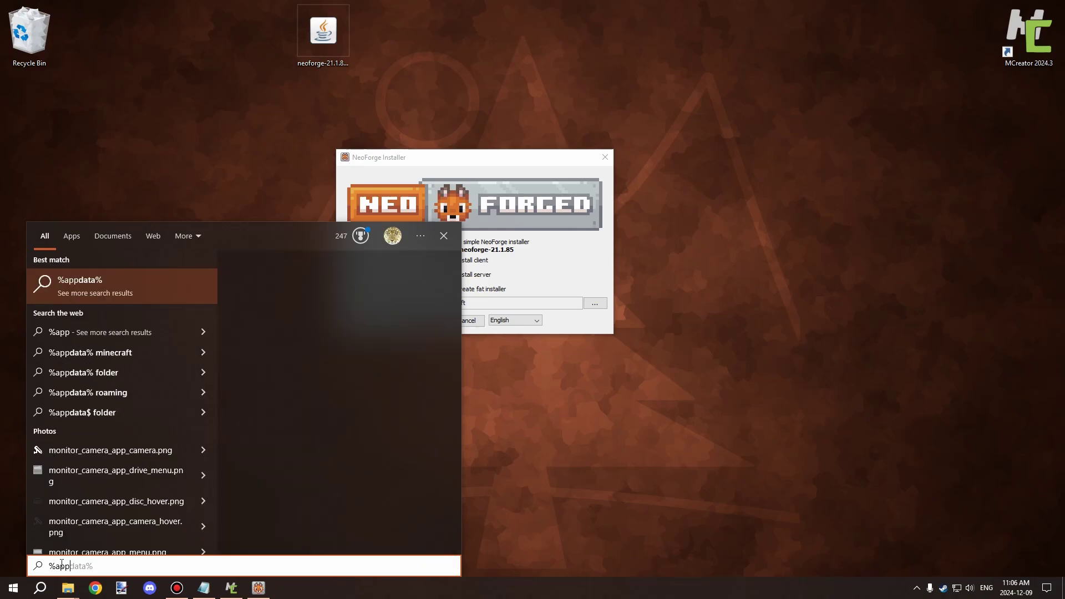
pyautogui.write('data')
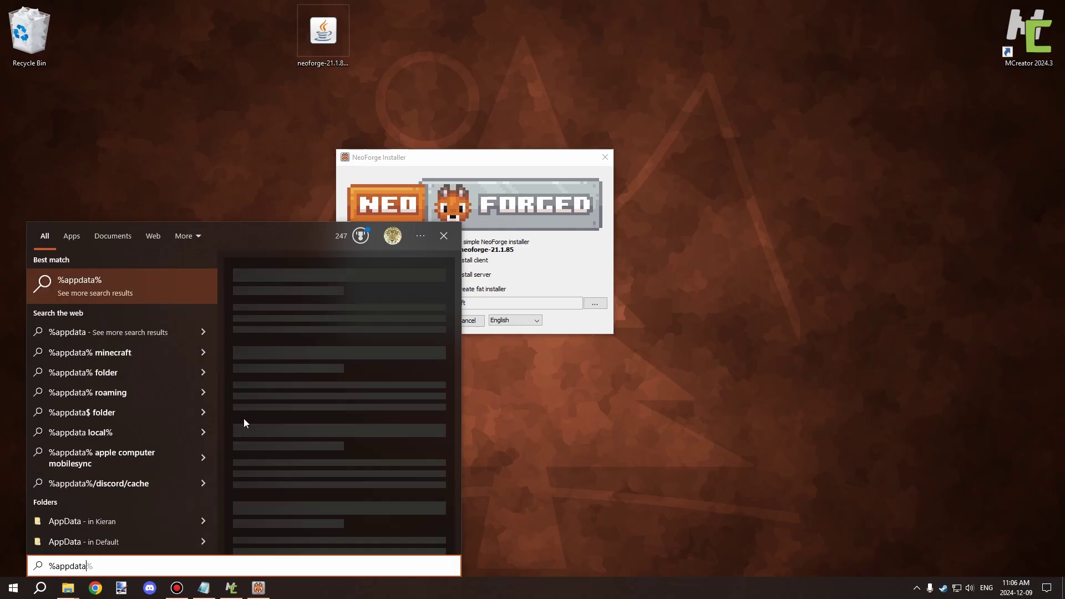
pyautogui.write('%')
pyautogui.press('BackSpace')
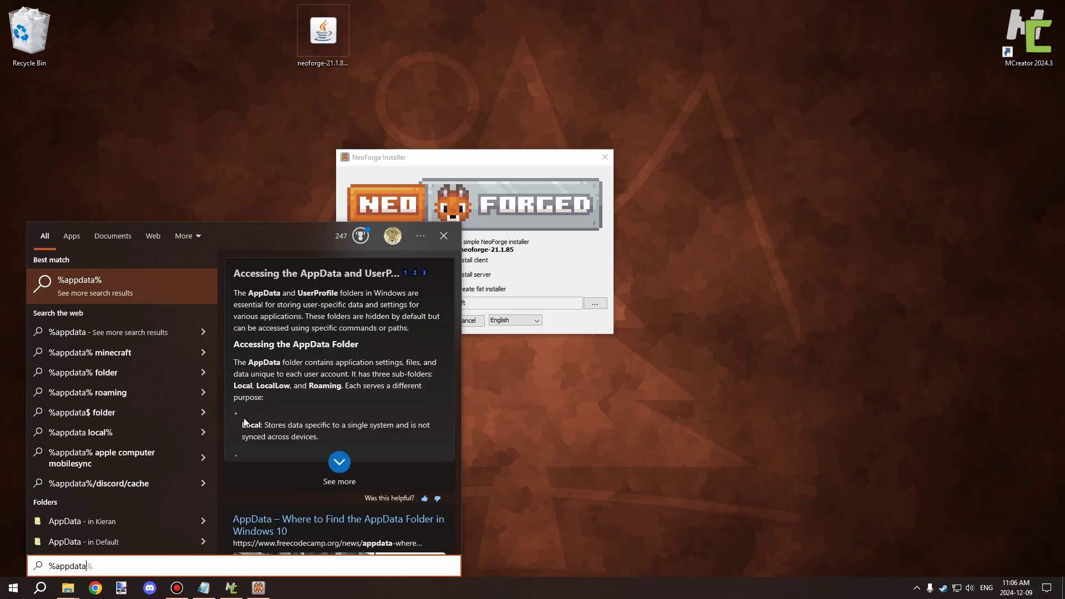
pyautogui.write('%')
pyautogui.press('BackSpace')
pyautogui.write('%')
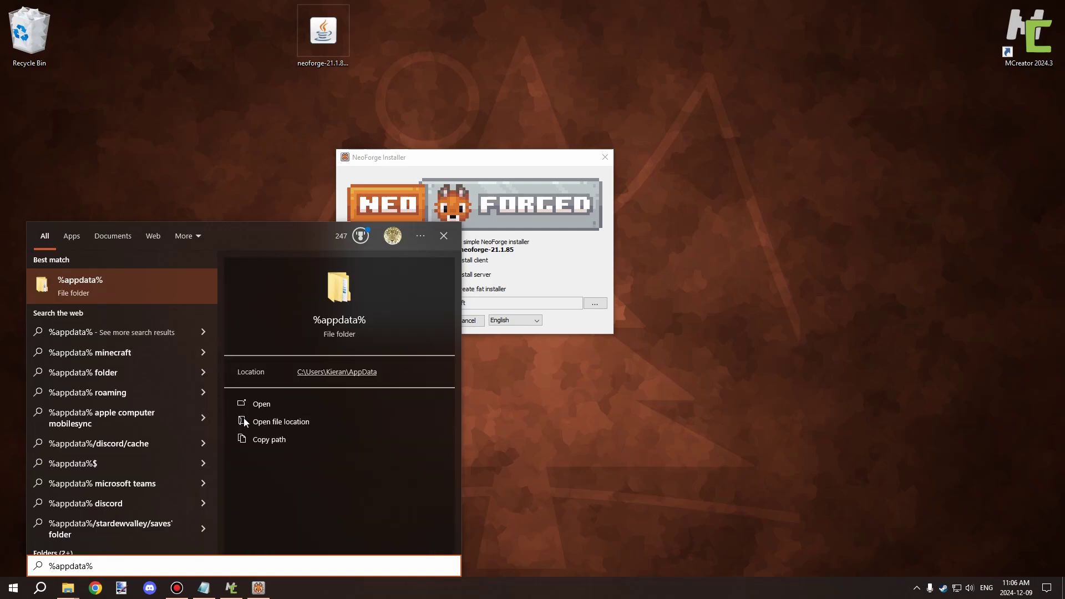
pyautogui.press('Return')
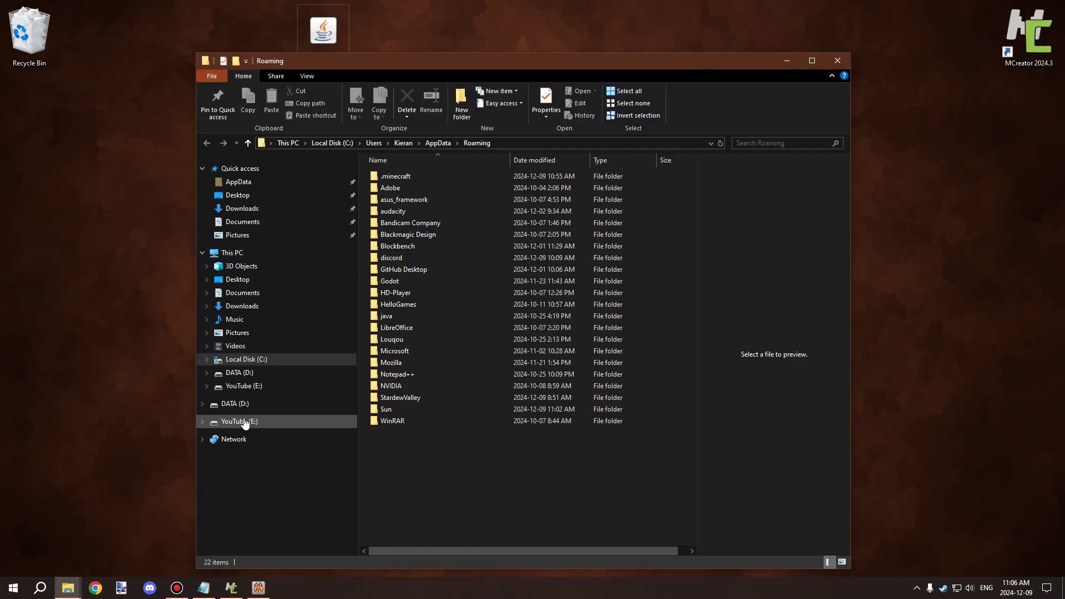
pyautogui.doubleClick(411, 177)
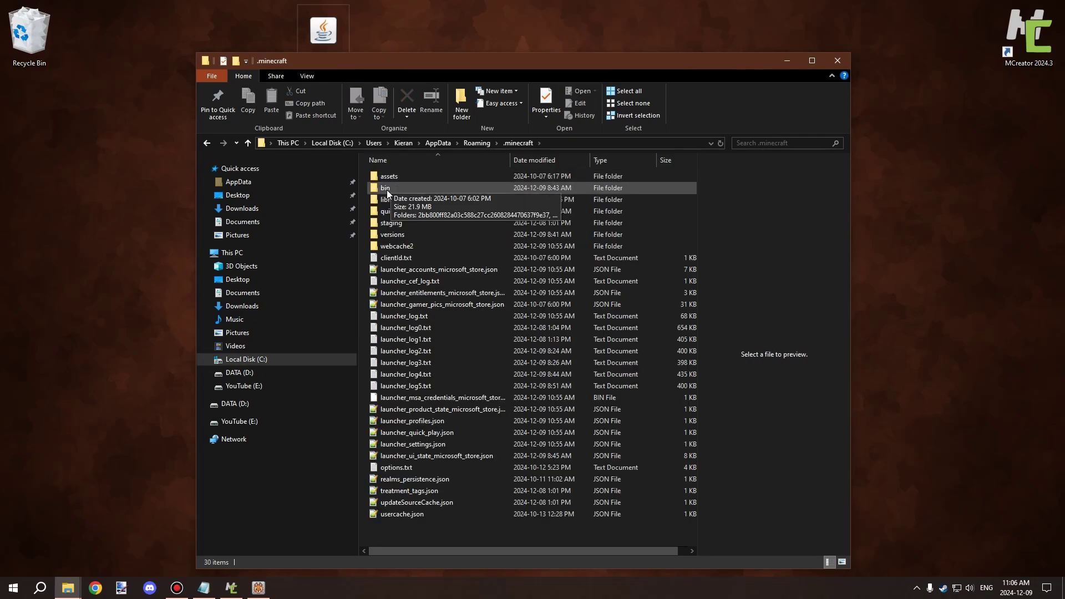
# Delete the versions, webcache2 and quickPlay folders from the .minecraft folder.
pyautogui.rightClick(391, 236)
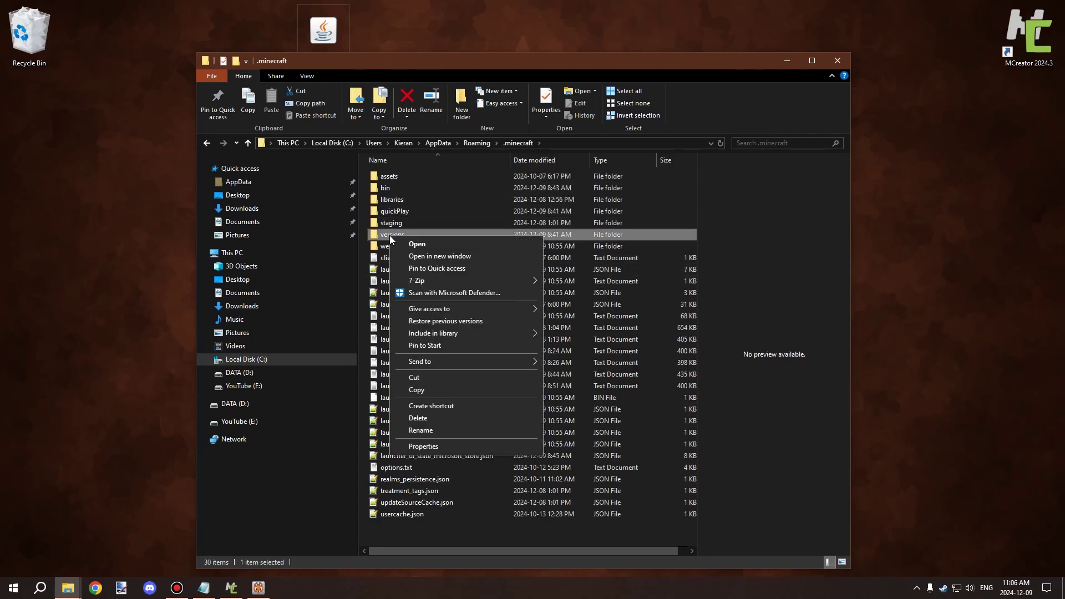
pyautogui.click(420, 418)
pyautogui.rightClick(408, 236)
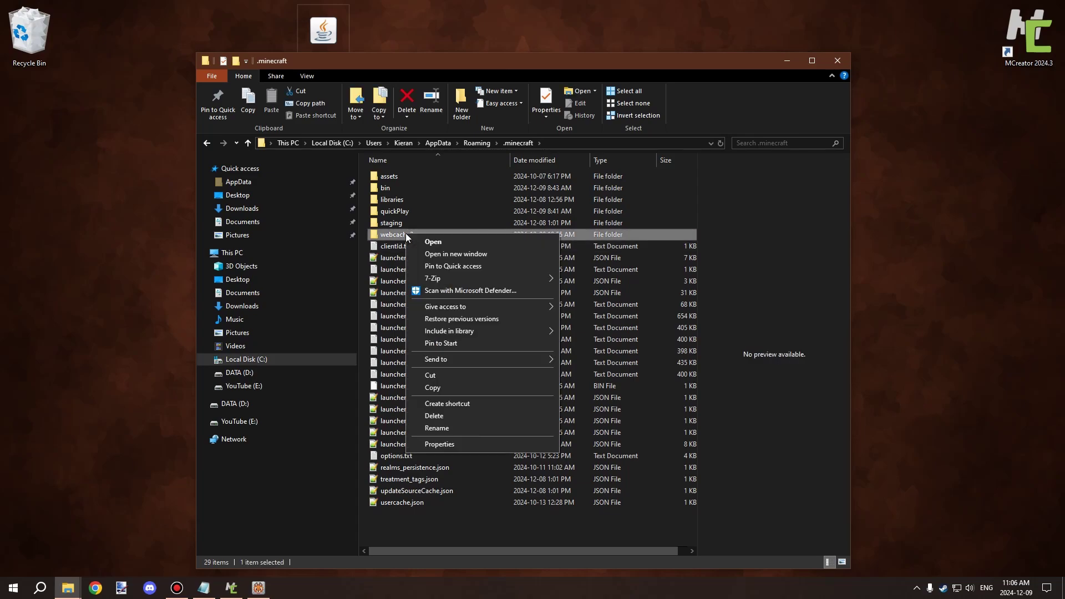
pyautogui.click(435, 417)
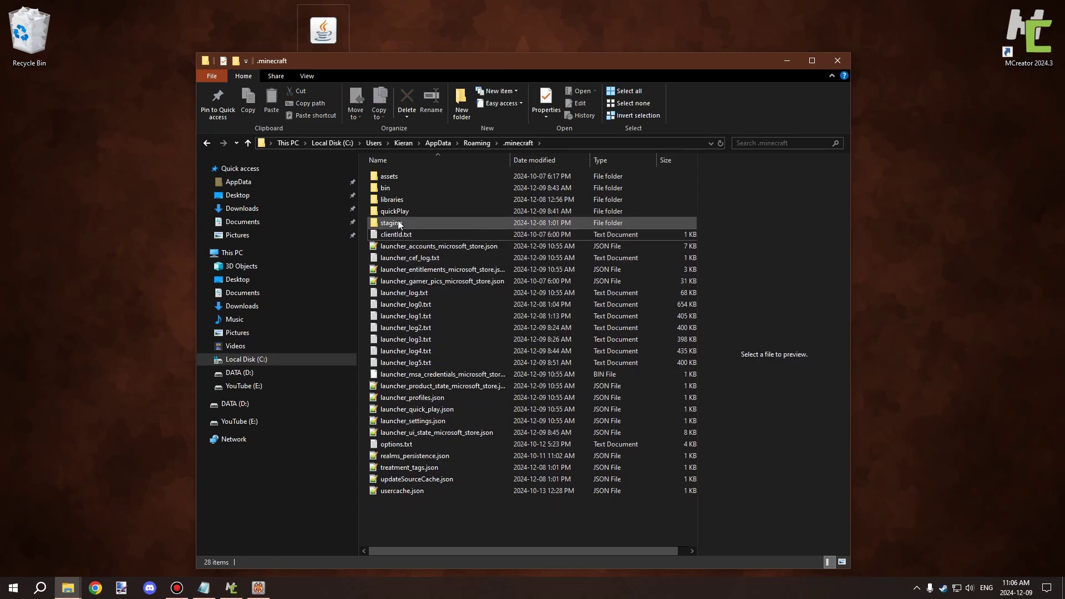
pyautogui.rightClick(395, 211)
pyautogui.click(423, 394)
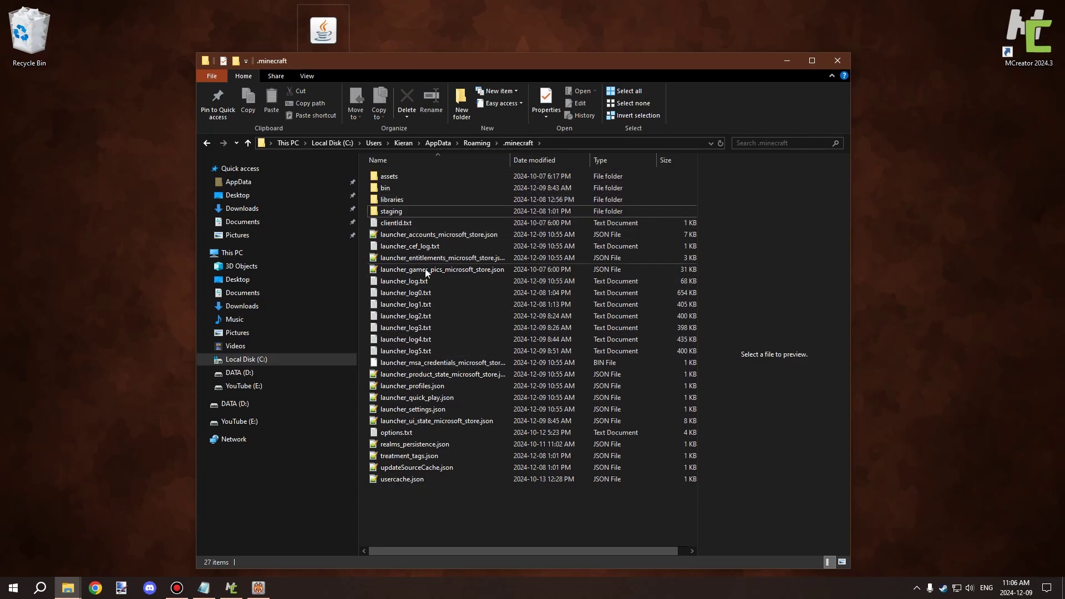
# Move the .minecraft folder window lower on the desktop and bring the NeoForge Installer to the front.
pyautogui.moveTo(427, 60); pyautogui.dragTo(271, 124)
pyautogui.moveTo(435, 120); pyautogui.dragTo(432, 250)
pyautogui.click(463, 149)
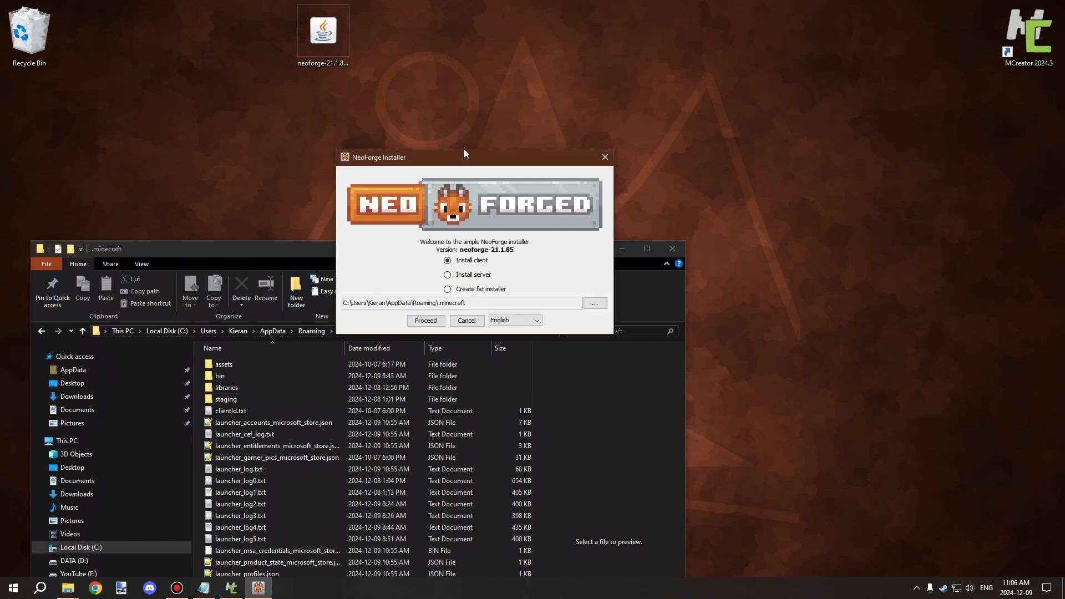
# Arrange the .minecraft folder window and the NeoForge Installer side by side so neither covers the other.
pyautogui.moveTo(463, 148); pyautogui.dragTo(818, 120)
pyautogui.click(339, 248)
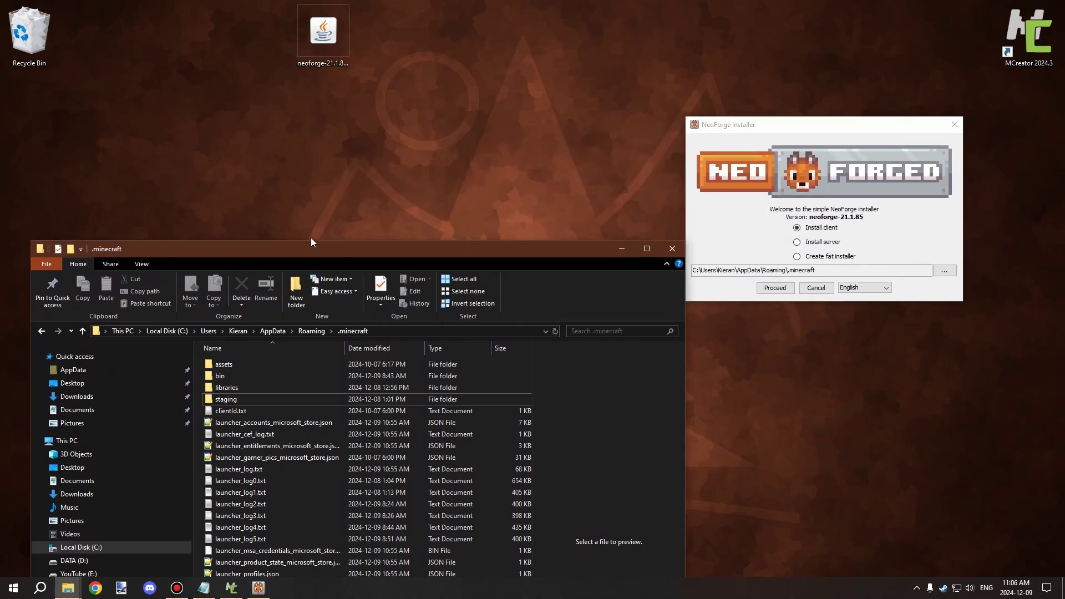
pyautogui.moveTo(313, 242); pyautogui.dragTo(302, 49)
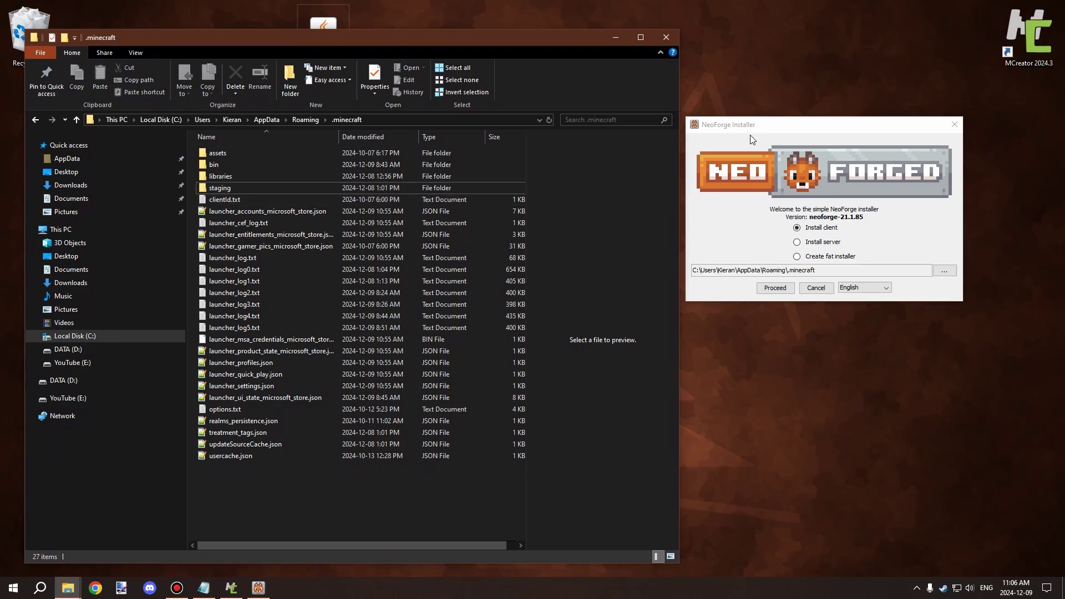
pyautogui.moveTo(760, 120); pyautogui.dragTo(772, 148)
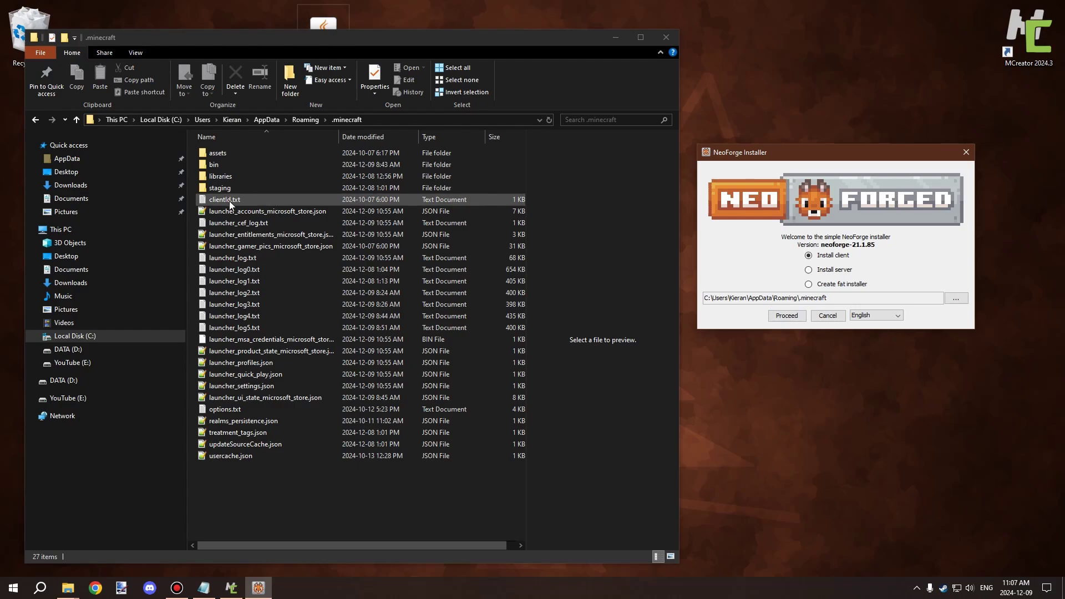
# Install the NeoForge 21.1.85 client into the .minecraft folder, checking the new versions folder while it runs.
pyautogui.moveTo(852, 298); pyautogui.dragTo(700, 299)
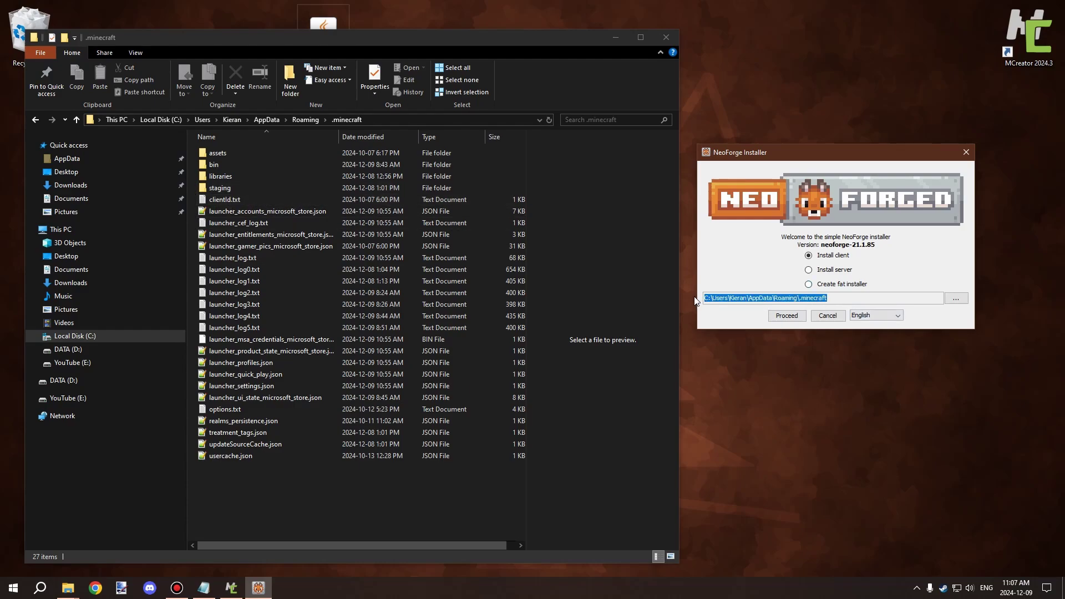
pyautogui.click(788, 316)
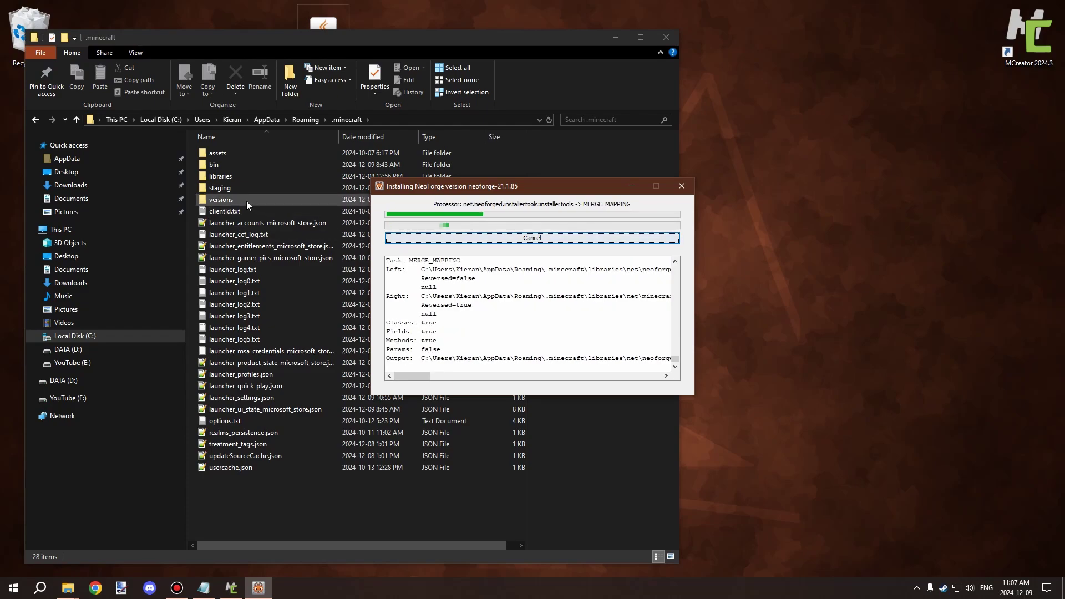
pyautogui.doubleClick(233, 201)
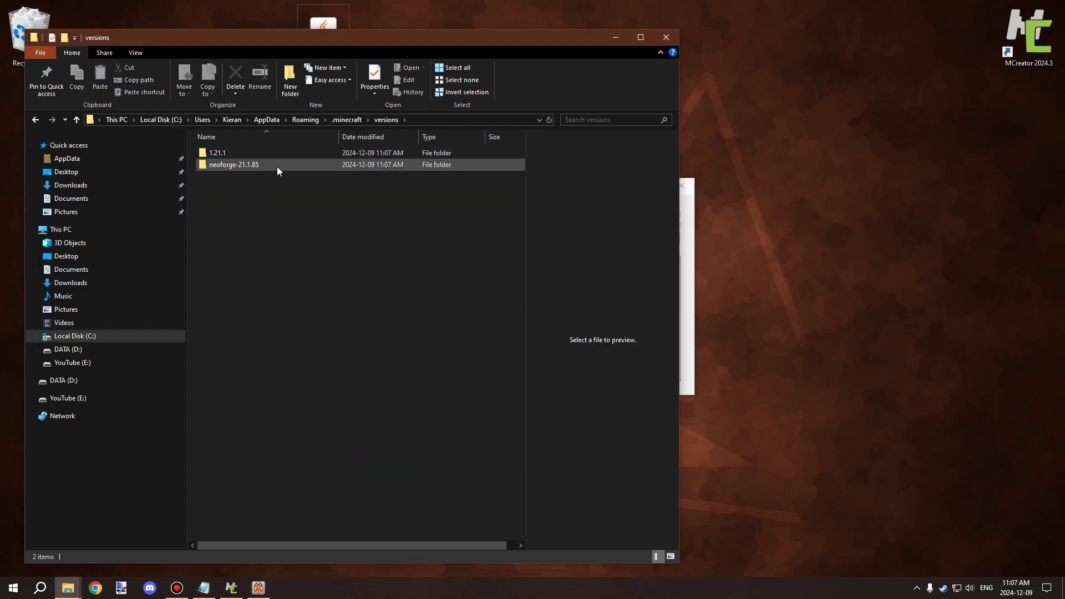
pyautogui.click(690, 268)
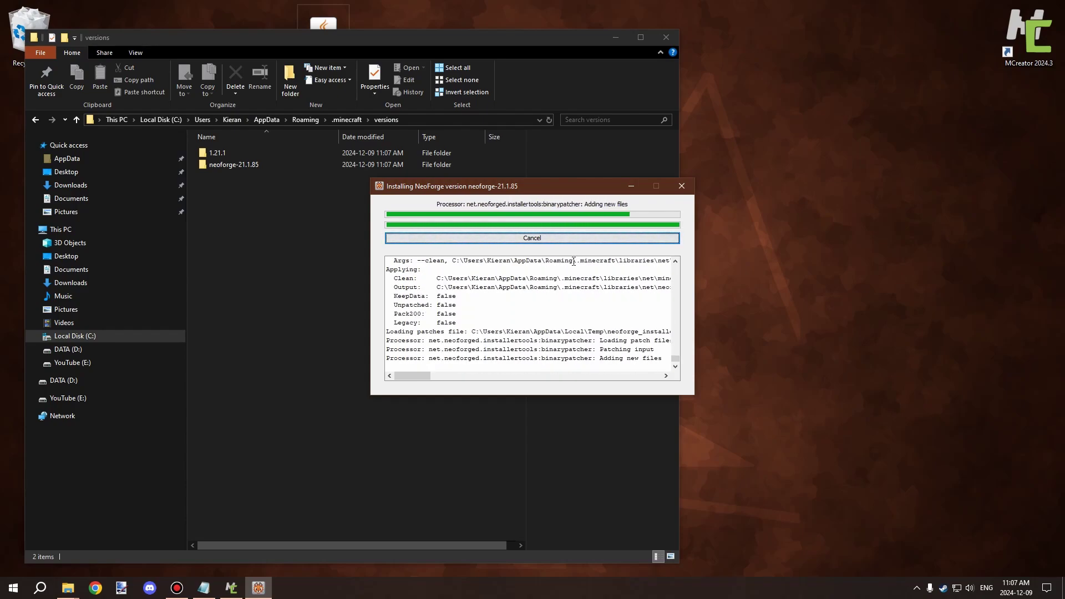
pyautogui.click(543, 307)
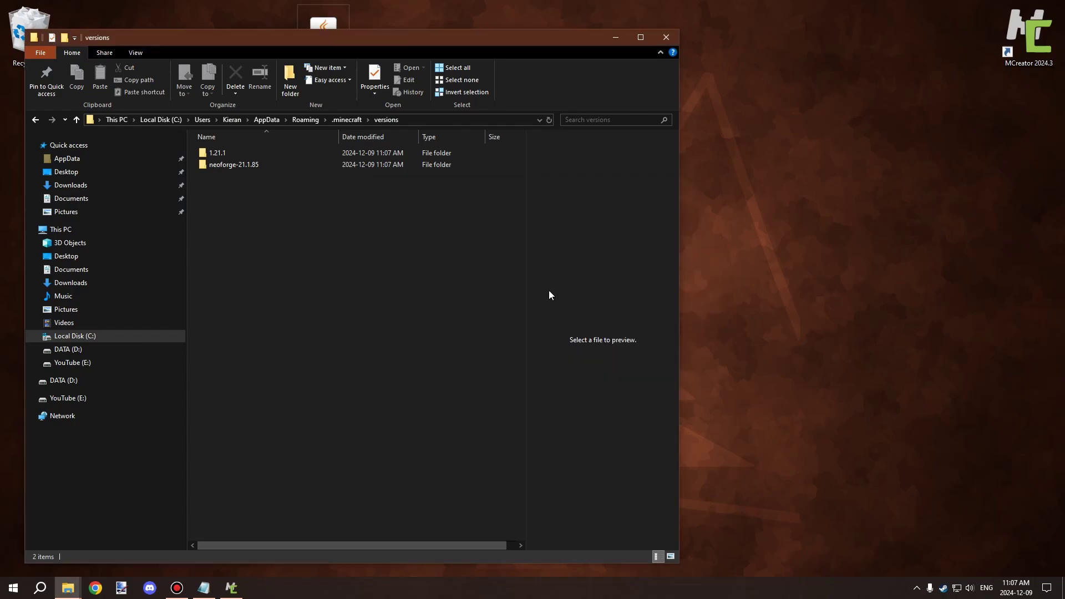
# Inspect the contents of the 1.21.1 and neoforge-21.1.85 version folders, return to .minecraft and close the window.
pyautogui.doubleClick(224, 153)
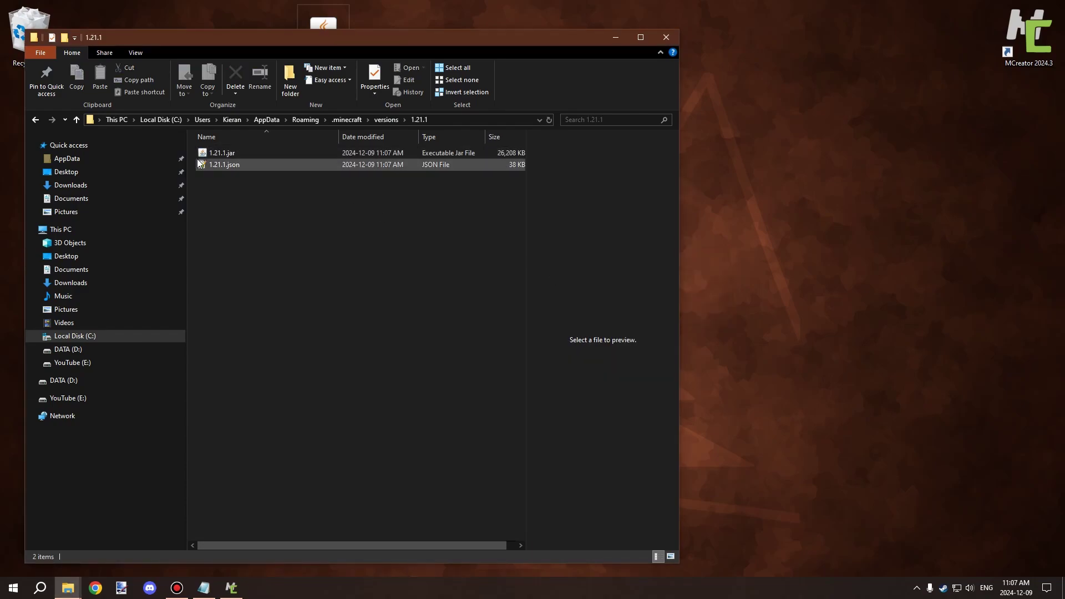
pyautogui.click(381, 121)
pyautogui.doubleClick(261, 165)
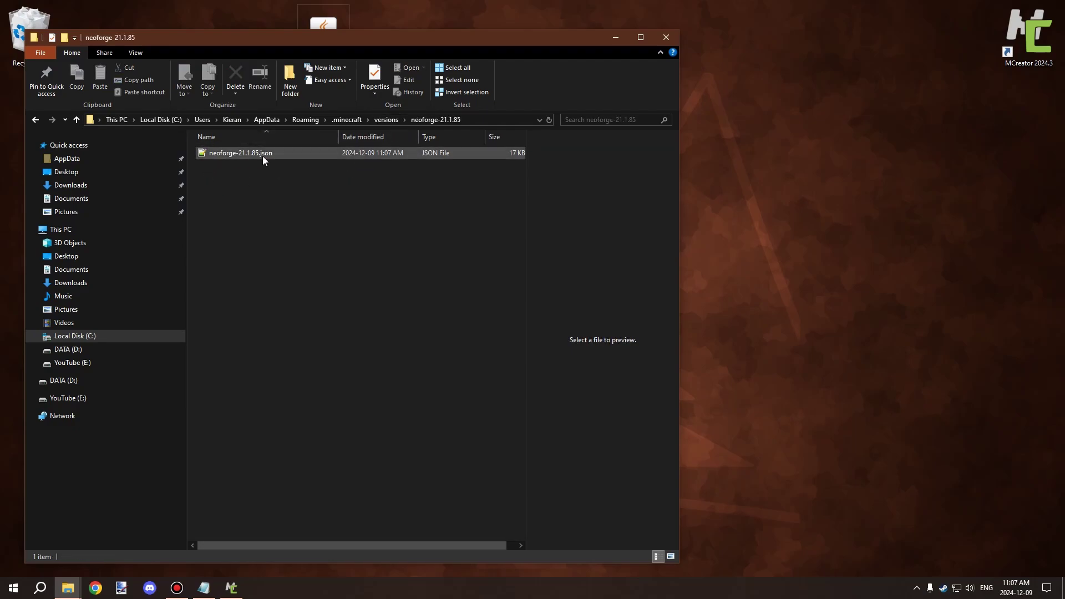
pyautogui.click(370, 121)
pyautogui.click(380, 119)
pyautogui.click(354, 121)
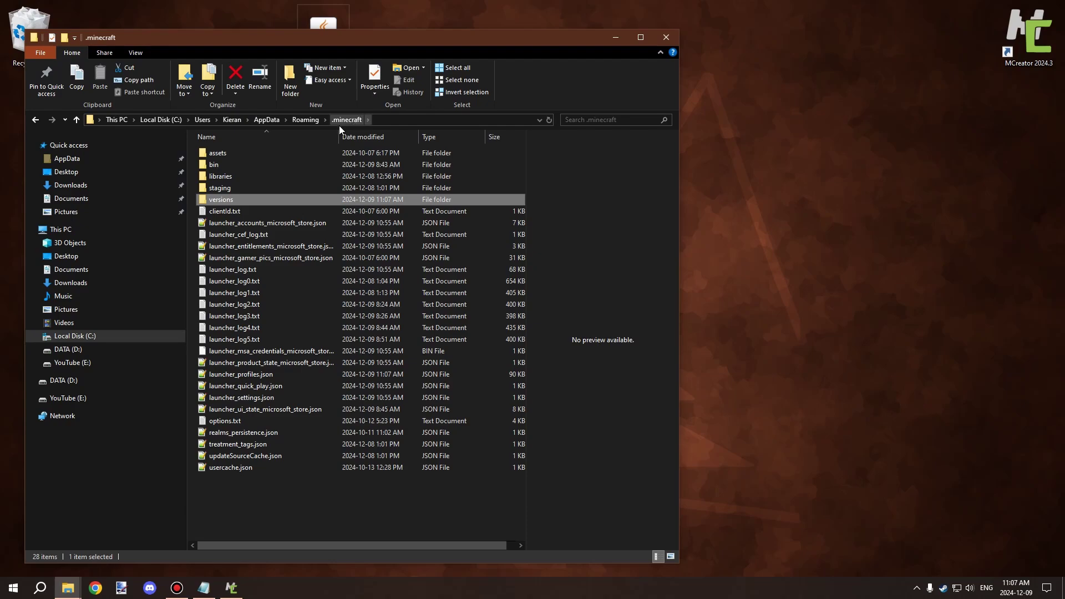
pyautogui.click(667, 36)
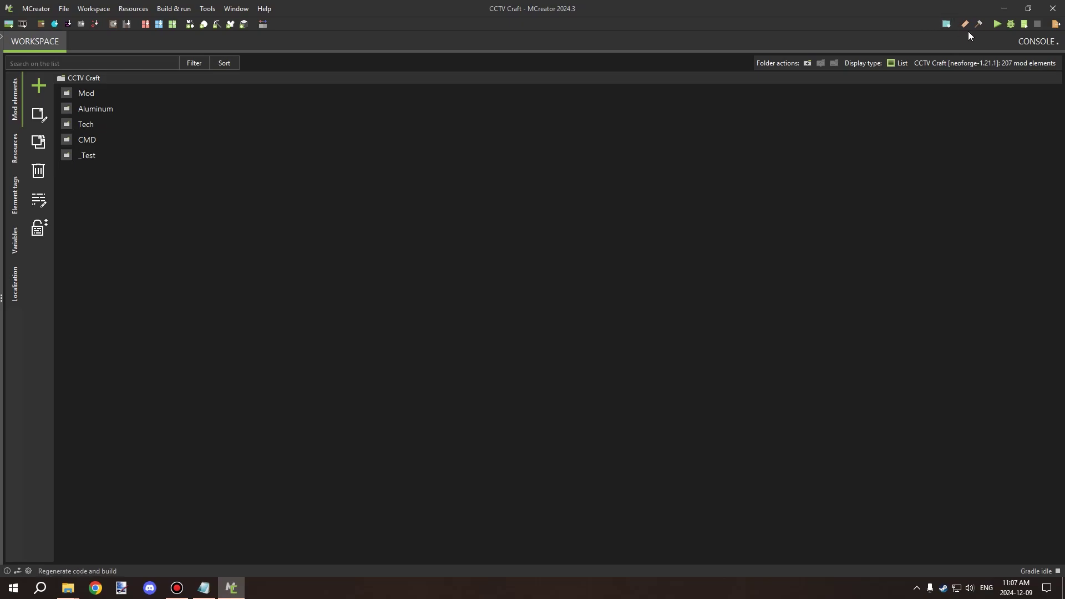
# In MCreator, regenerate the code of the CCTV Craft workspace and build it, and rebuild the workspace once more.
pyautogui.click(170, 10)
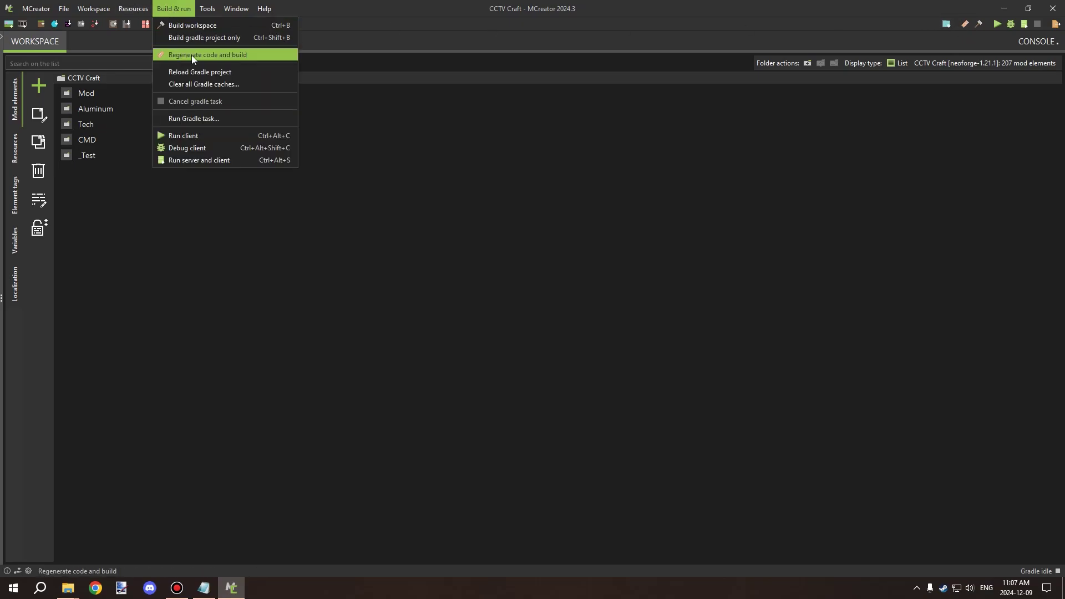
pyautogui.click(210, 54)
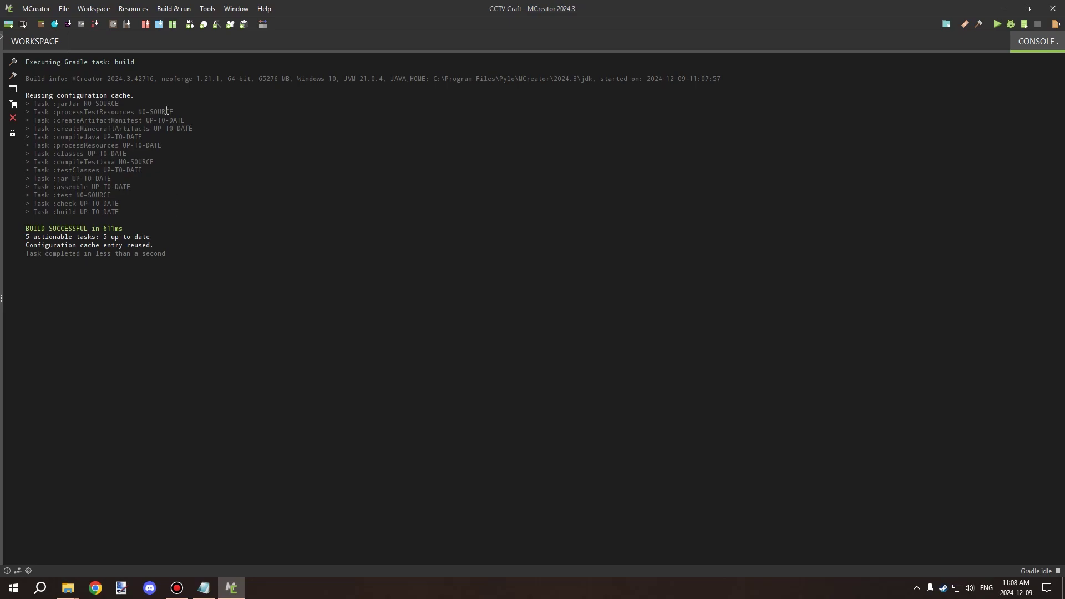
pyautogui.click(173, 8)
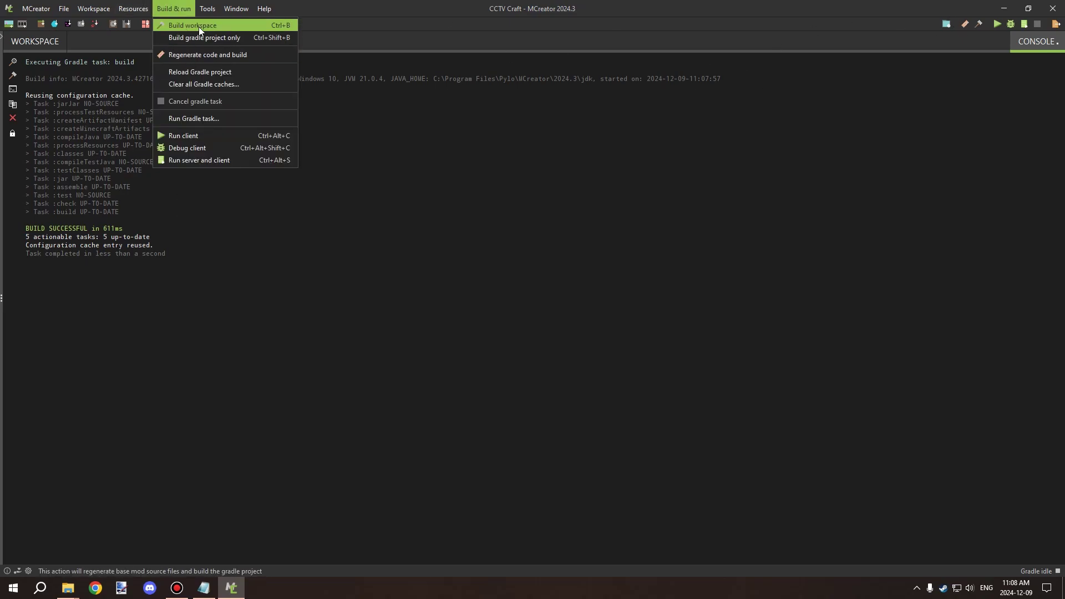
pyautogui.click(198, 26)
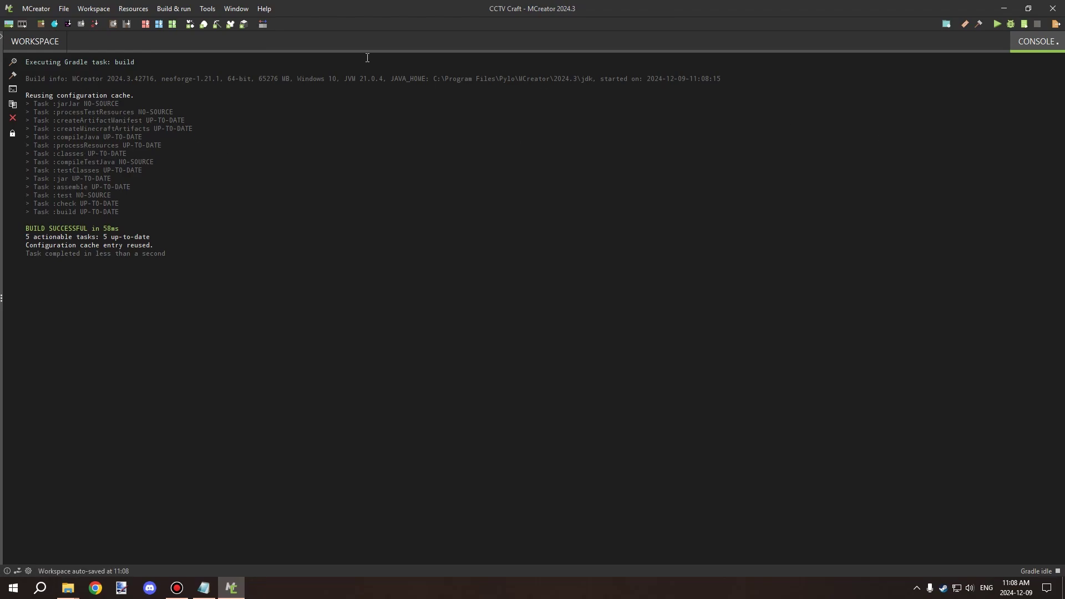
# Export the mod for distribution without donating, saving it on the Desktop as cctvcraft-1.0.0-neoforge-1.21.1.jar.
pyautogui.click(104, 12)
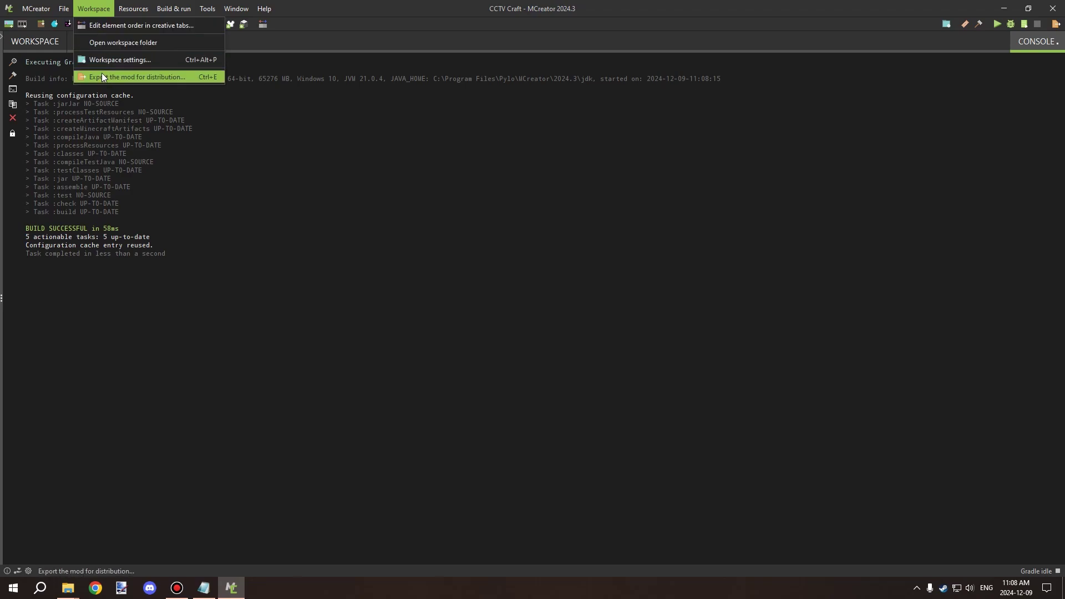
pyautogui.click(143, 76)
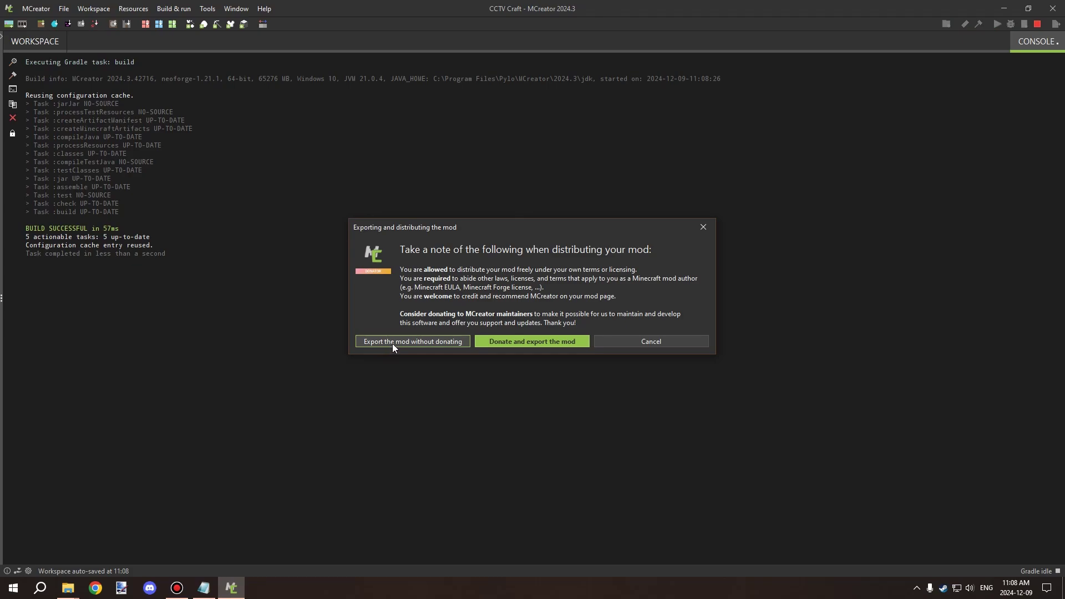
pyautogui.click(421, 344)
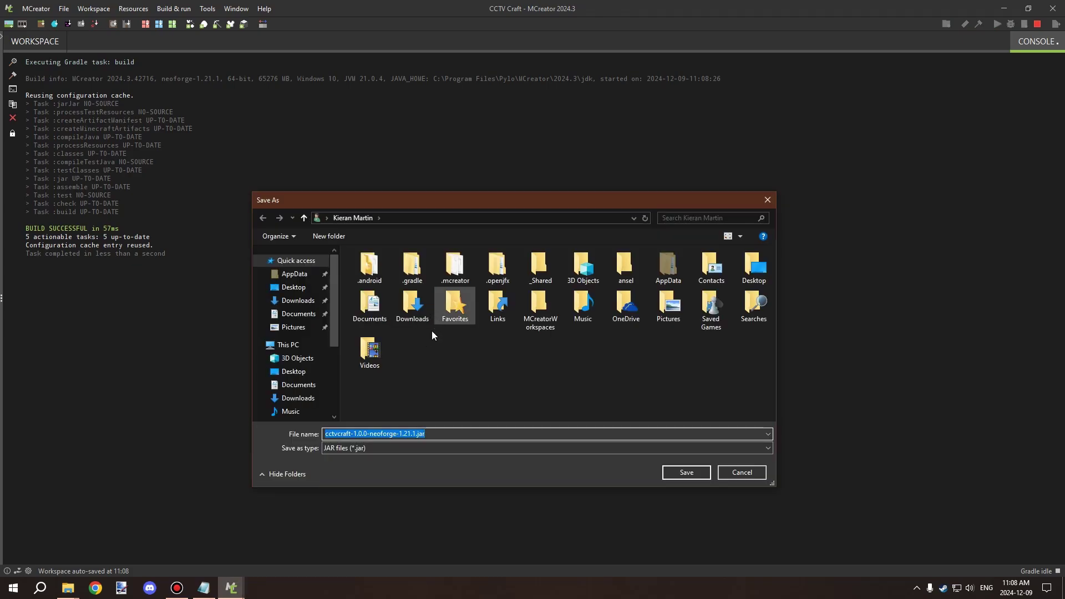
pyautogui.click(293, 287)
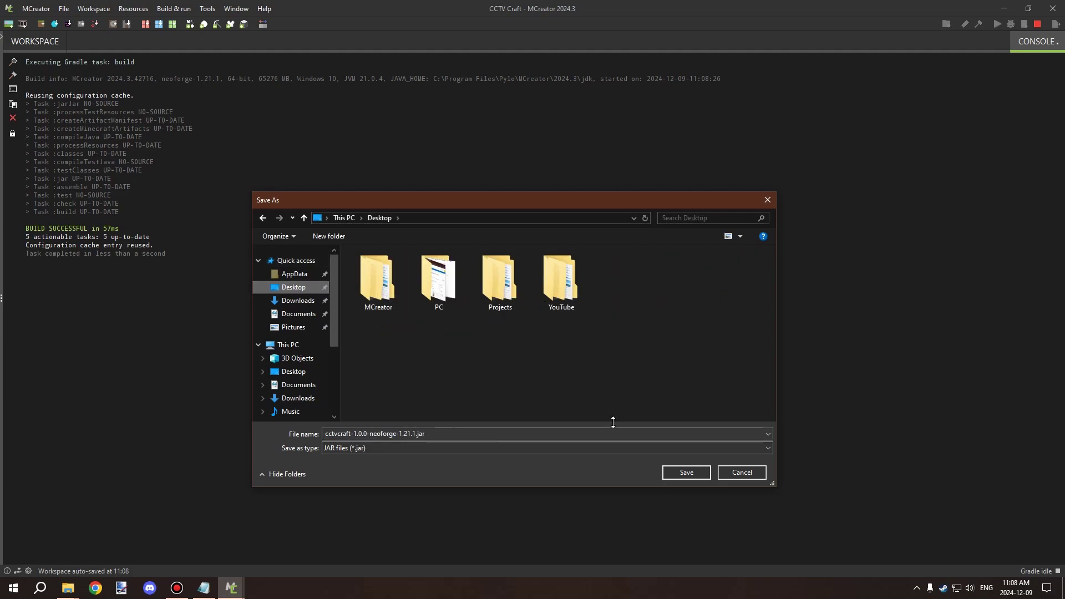
pyautogui.click(681, 473)
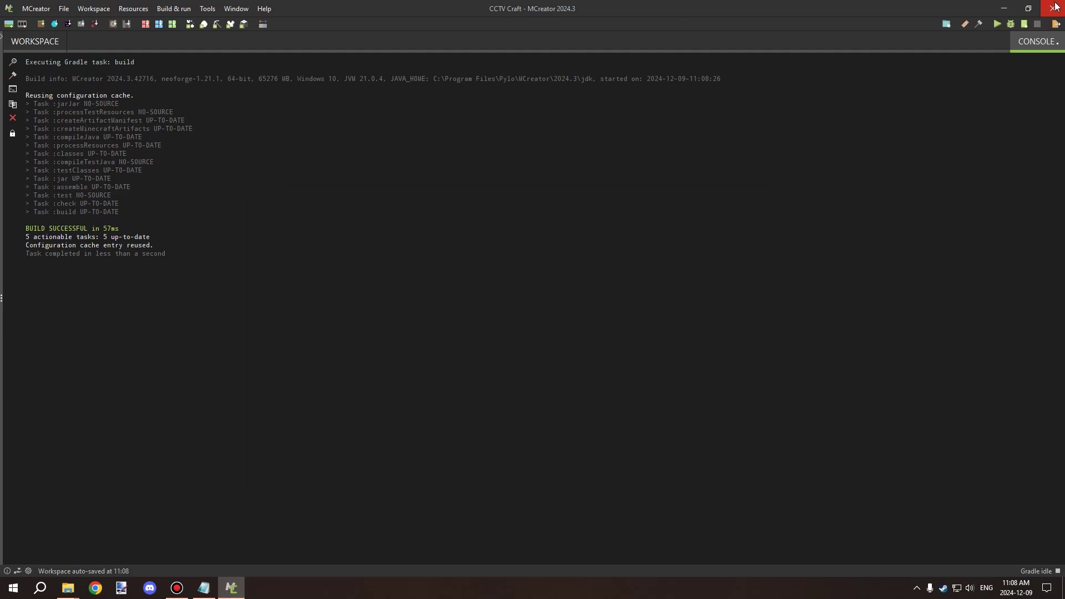
# Close MCreator and move the exported mod jar away from the Recycle Bin on the desktop.
pyautogui.click(1053, 8)
pyautogui.moveTo(45, 108); pyautogui.dragTo(284, 14)
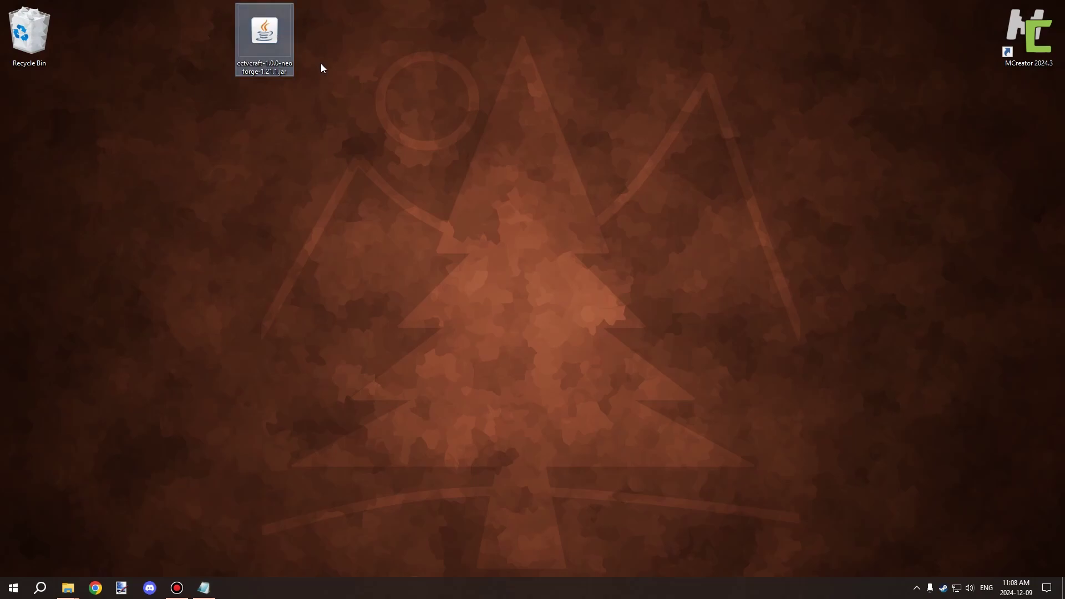
# Open the Minecraft Launcher and show the list of installations for Minecraft: Java Edition.
pyautogui.click(13, 587)
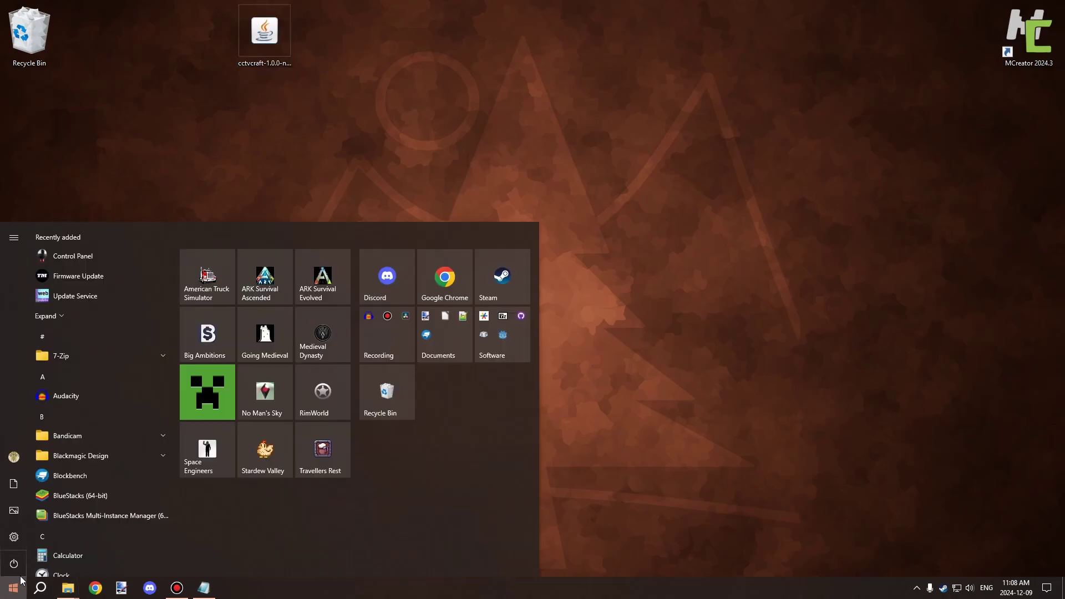
pyautogui.click(219, 395)
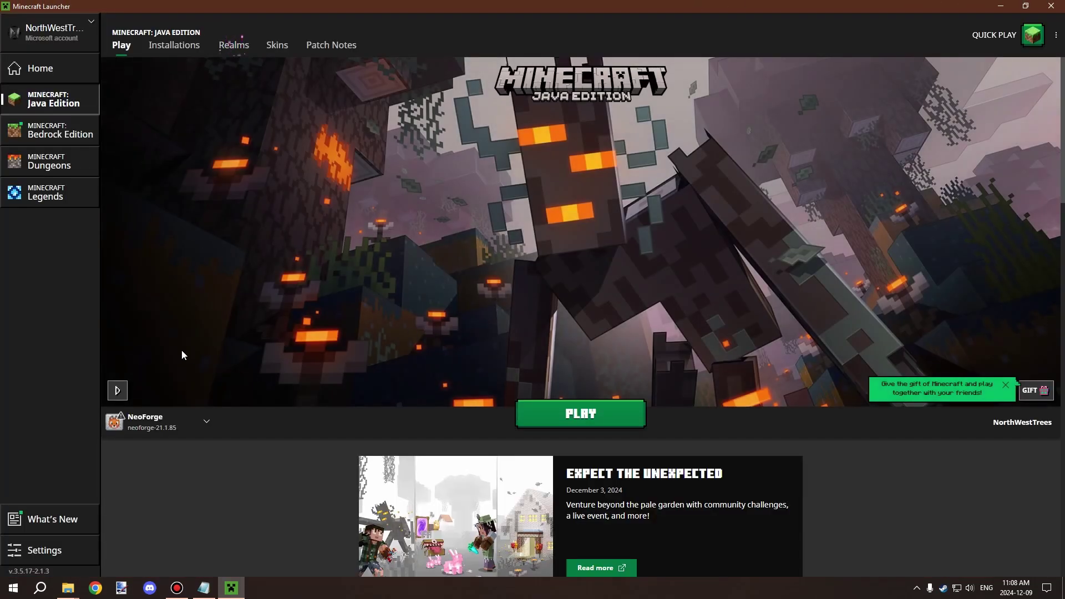
pyautogui.click(63, 67)
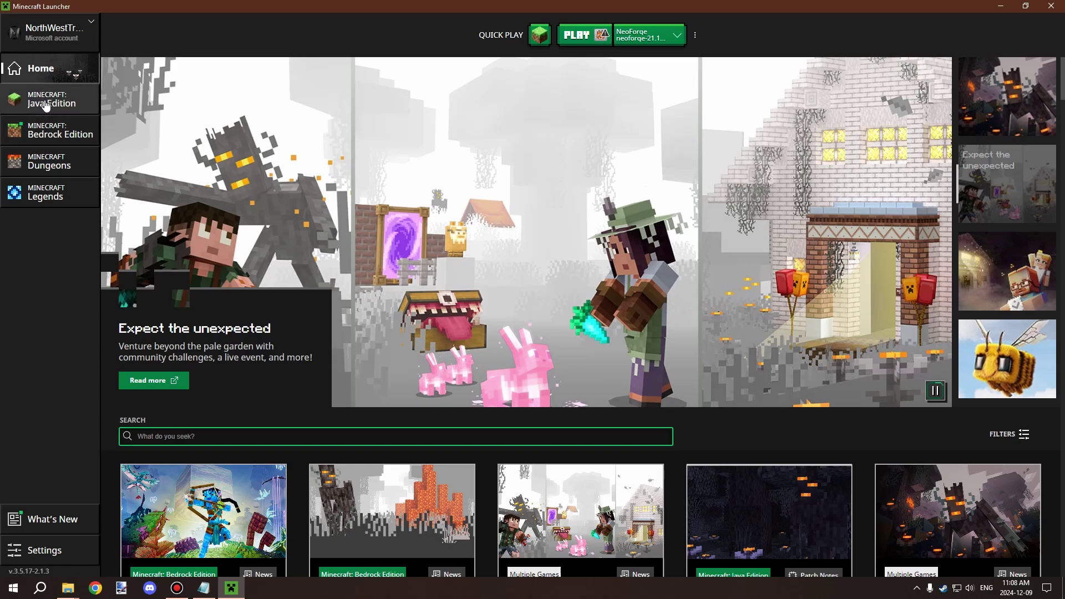
pyautogui.click(41, 103)
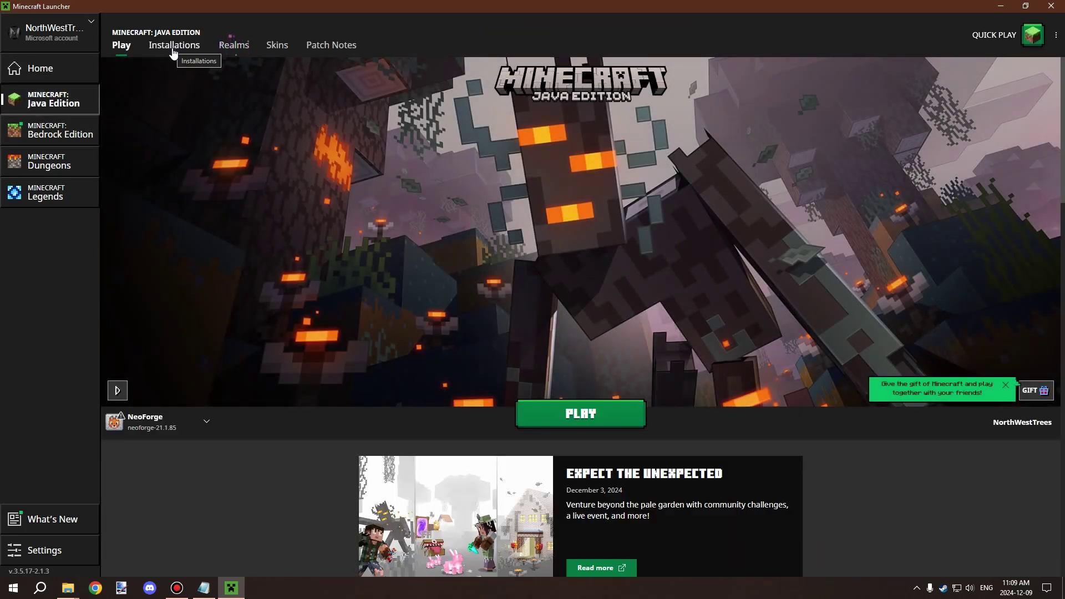
pyautogui.click(173, 48)
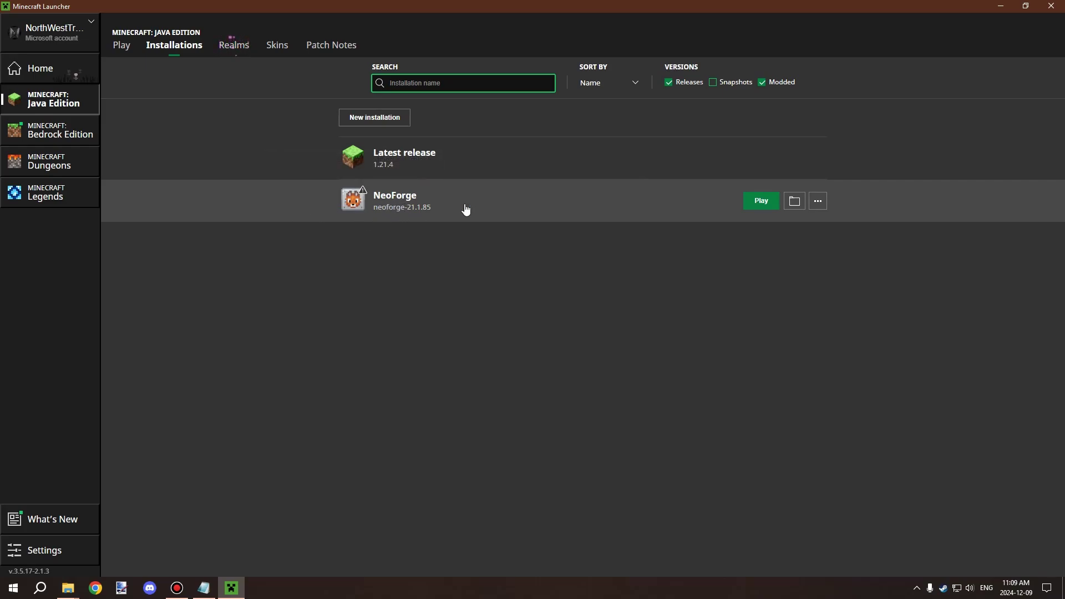
# Start a new installation, enlarge the form and name it NF 1.21.1 Profile 1.
pyautogui.click(381, 117)
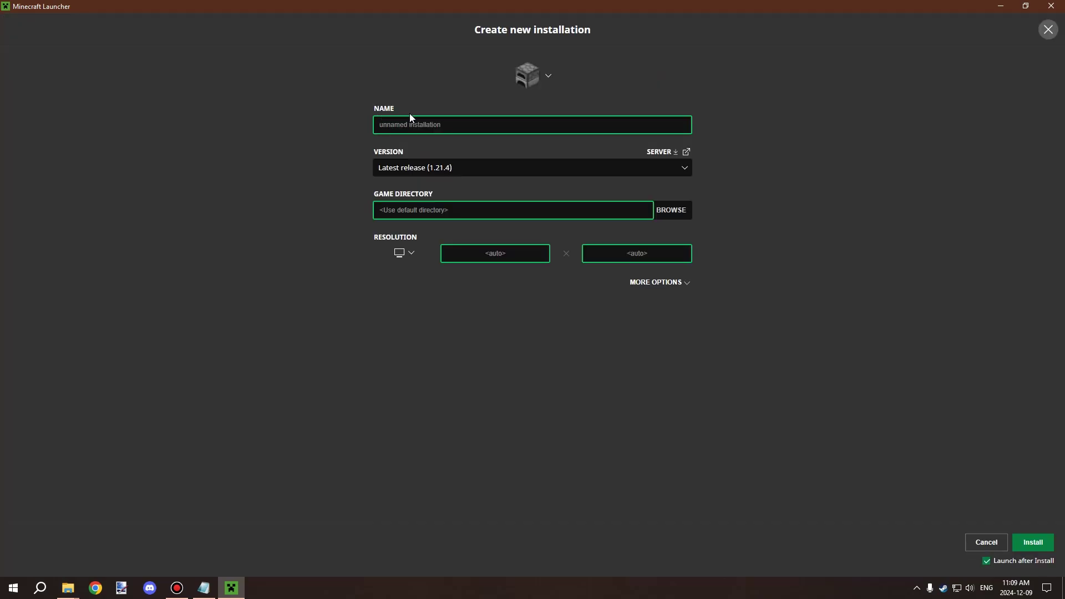
pyautogui.click(432, 122)
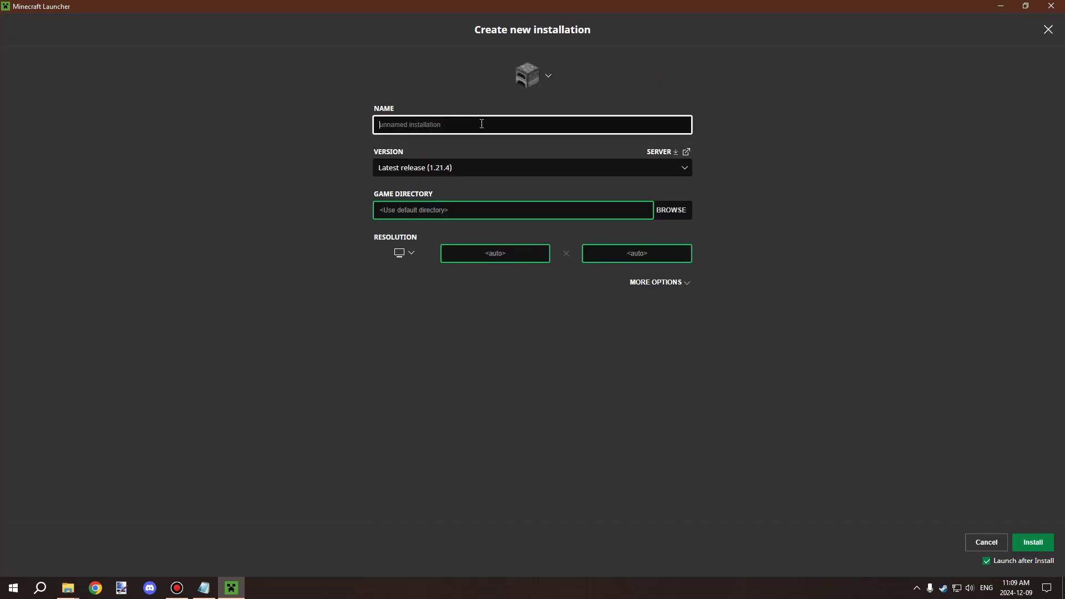
pyautogui.scroll(8, 528, 111)
pyautogui.scroll(-6, 557, 138)
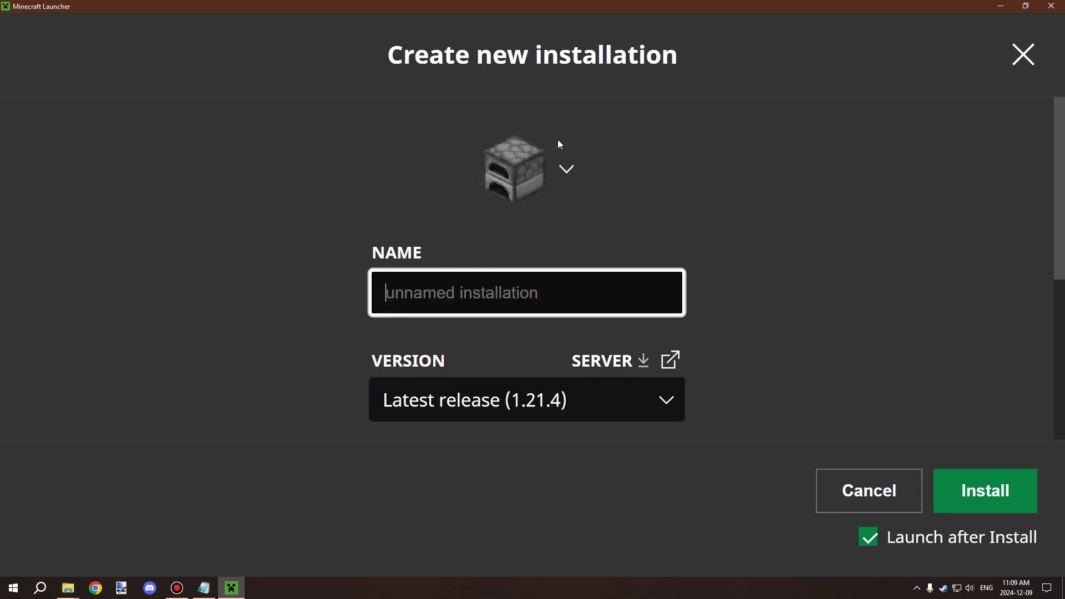
pyautogui.scroll(2, 557, 138)
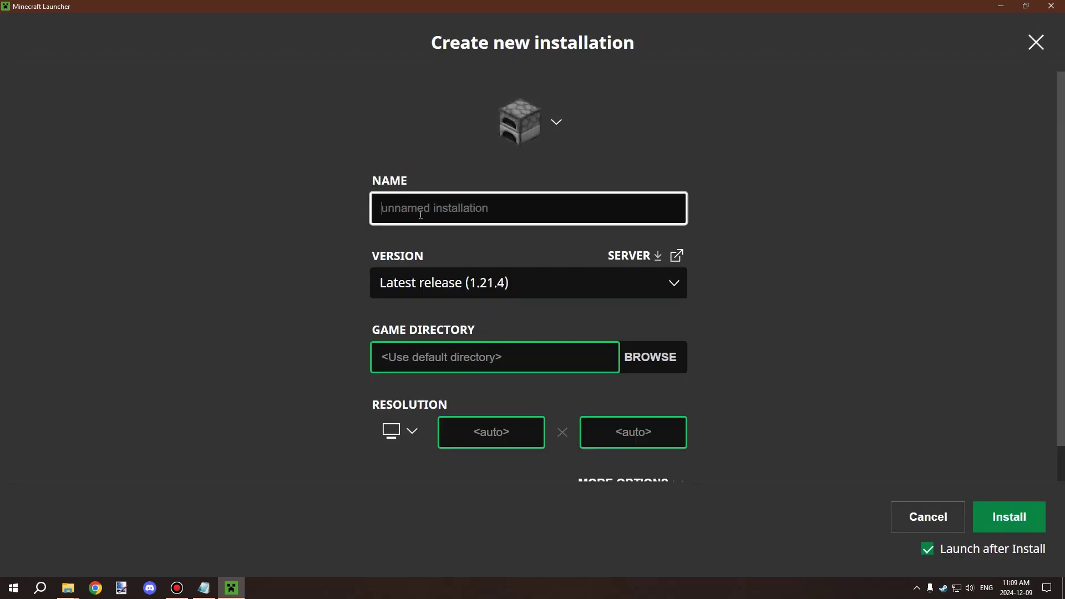
pyautogui.write('M')
pyautogui.press('BackSpace')
pyautogui.write('NE')
pyautogui.press('BackSpace')
pyautogui.write('F 1.21.1 Profile 1')
# Set the new installation's version to release neoforge-21.1.85.
pyautogui.click(674, 281)
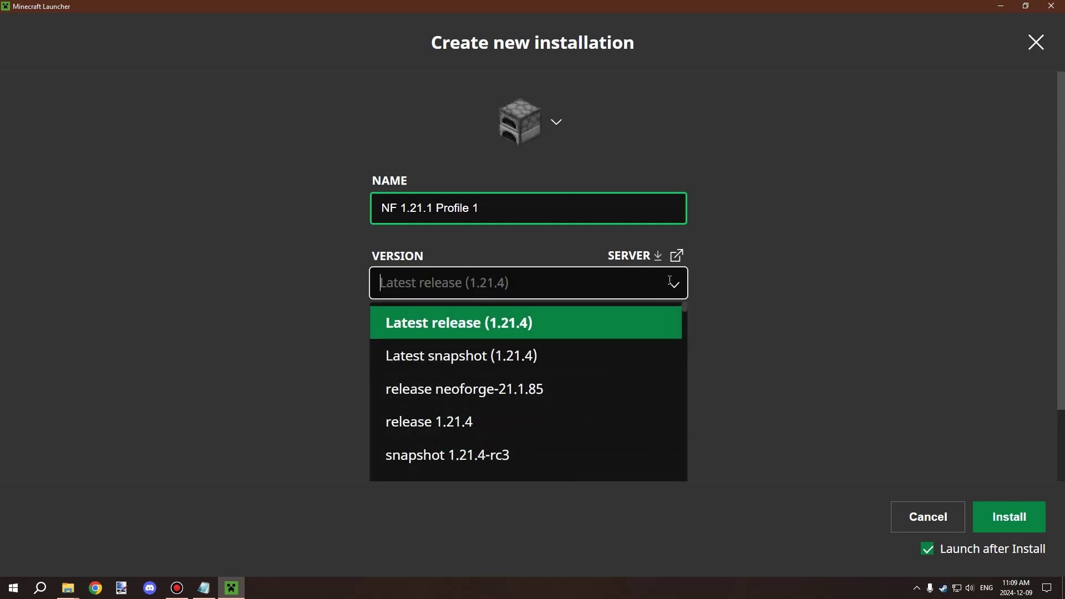
pyautogui.write('neo')
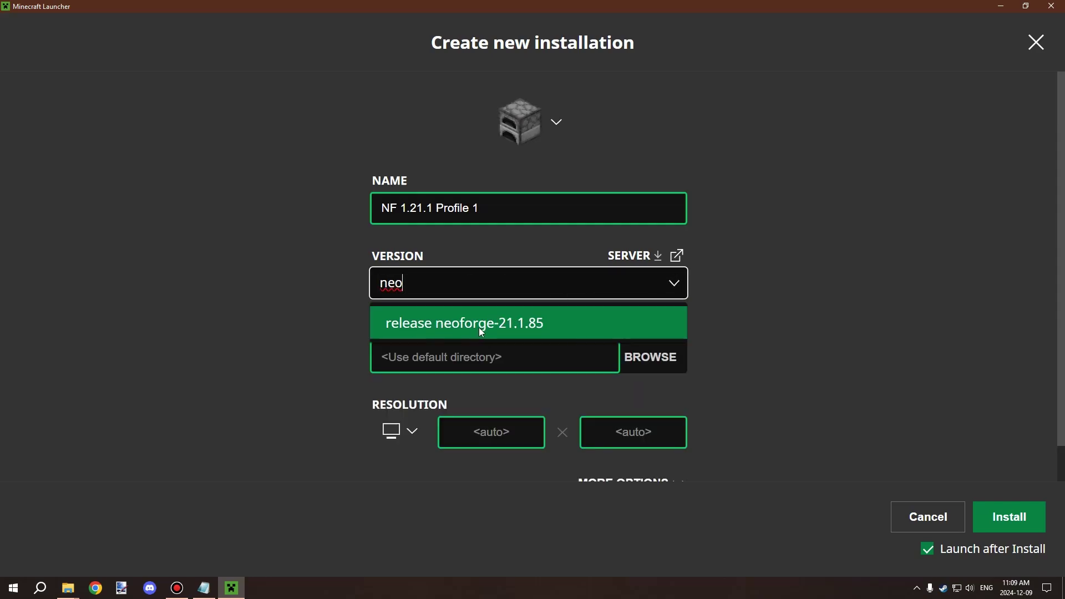
pyautogui.click(541, 328)
# Browse for the new installation's game directory and reposition the folder selection dialog.
pyautogui.scroll(-1, 560, 288)
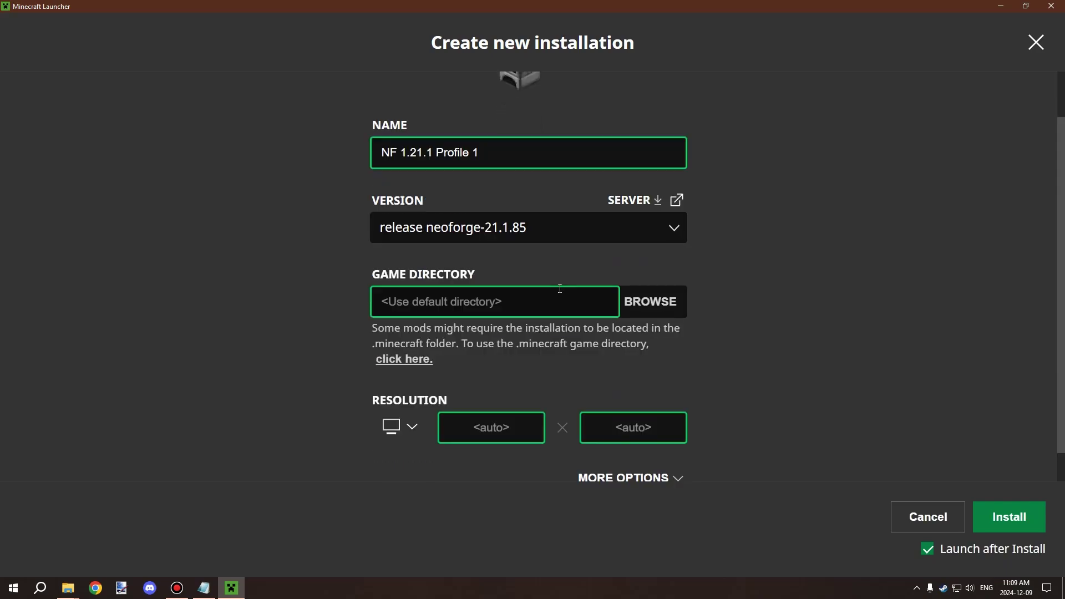
pyautogui.scroll(-1, 560, 289)
pyautogui.click(655, 267)
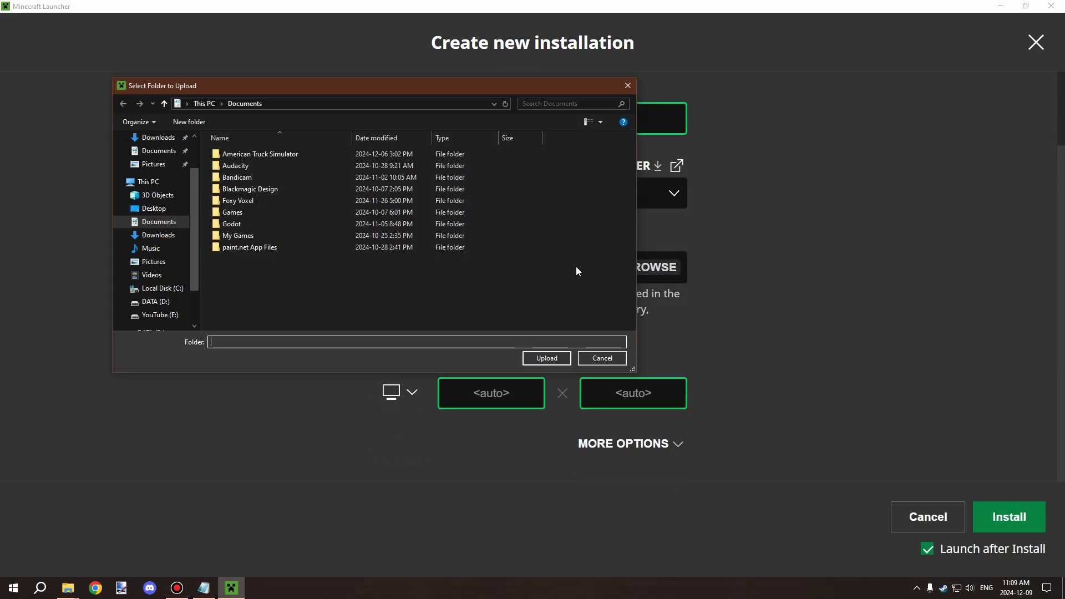
pyautogui.rightClick(279, 269)
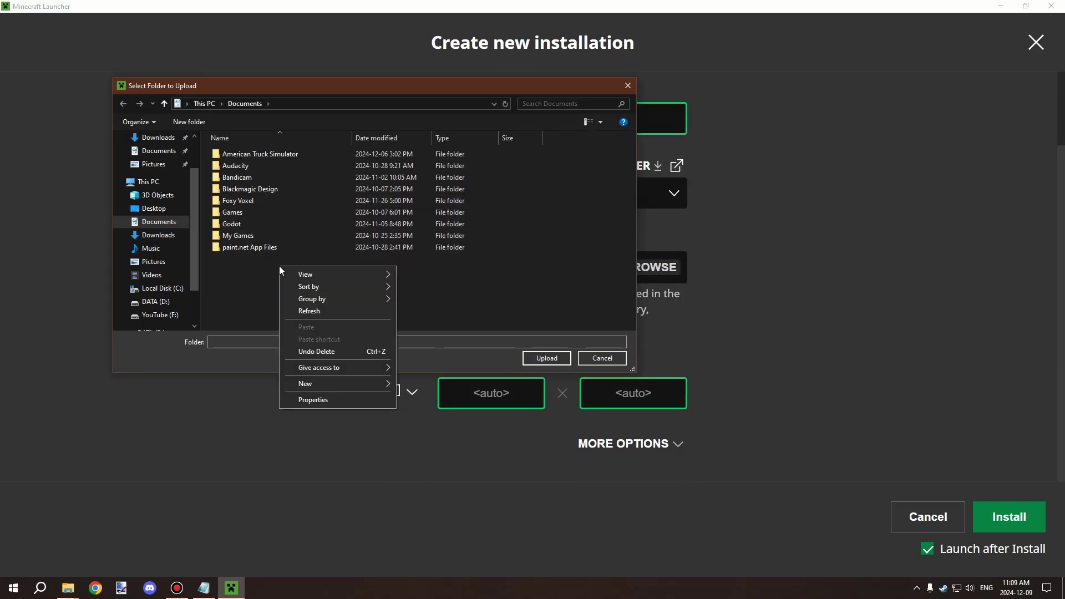
pyautogui.click(211, 283)
pyautogui.moveTo(371, 85); pyautogui.dragTo(416, 143)
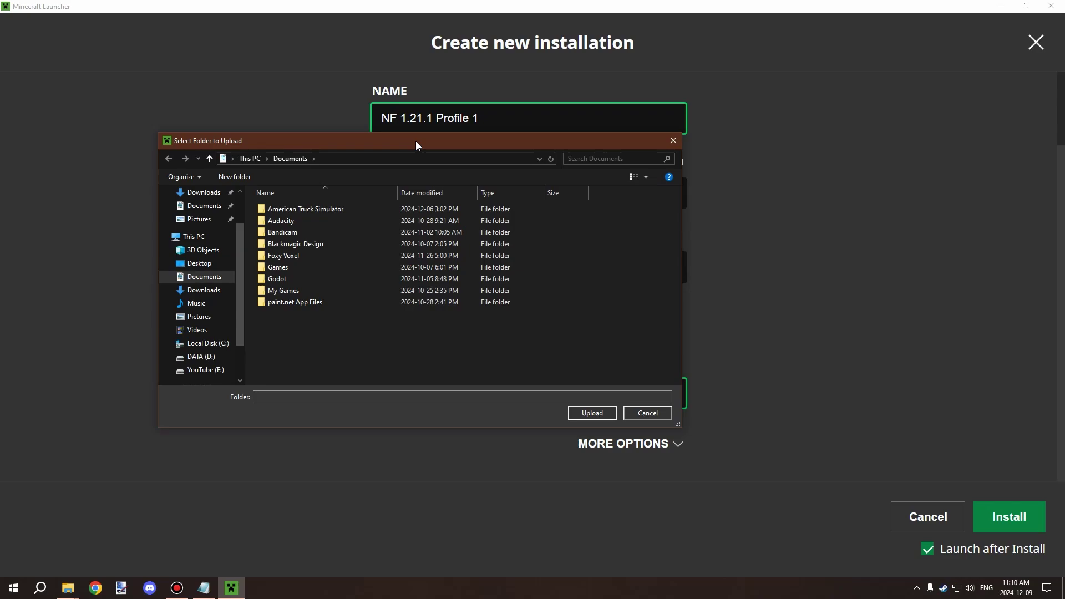
pyautogui.moveTo(416, 145); pyautogui.dragTo(407, 115)
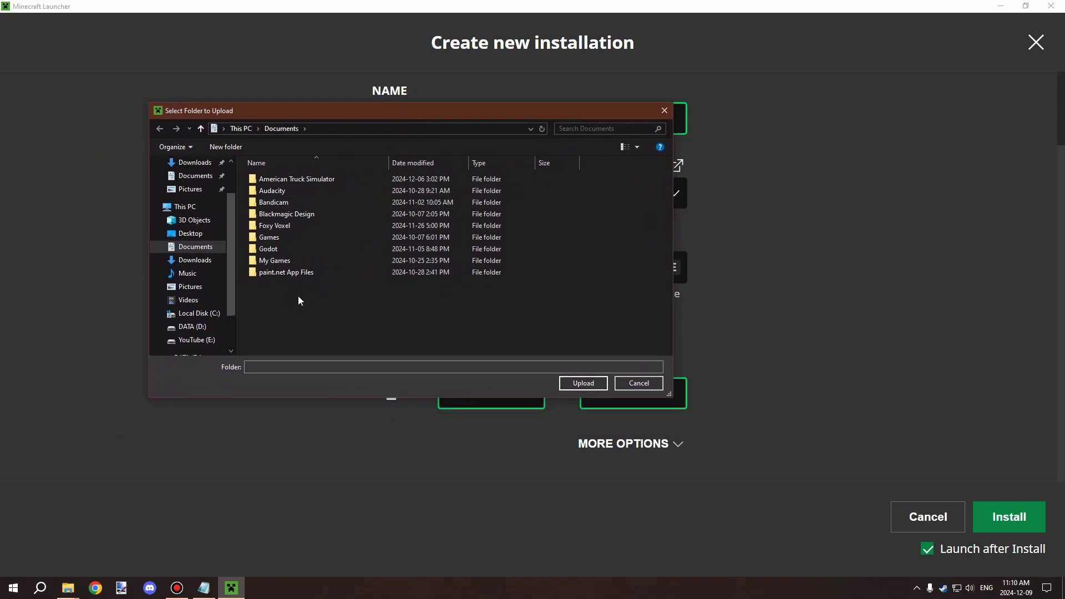
# Create a new folder named Minecraft in Documents.
pyautogui.rightClick(286, 275)
pyautogui.click(259, 285)
pyautogui.rightClick(270, 289)
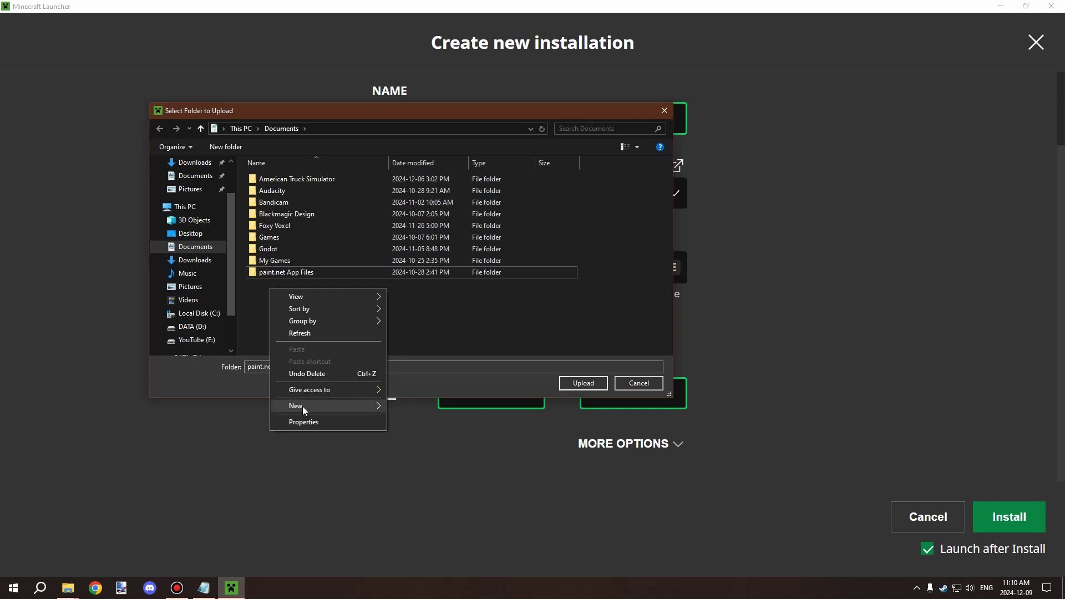
pyautogui.moveTo(302, 406)
pyautogui.click(406, 406)
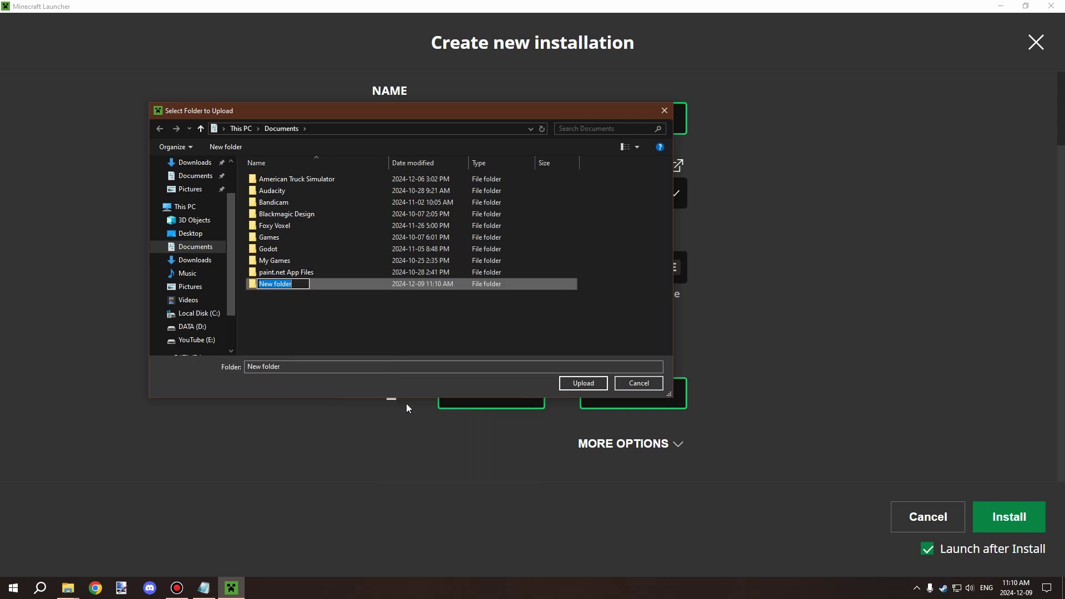
pyautogui.write('Minecraft')
pyautogui.press('Return')
# Create a folder named NeoForge inside the Minecraft folder.
pyautogui.doubleClick(298, 285)
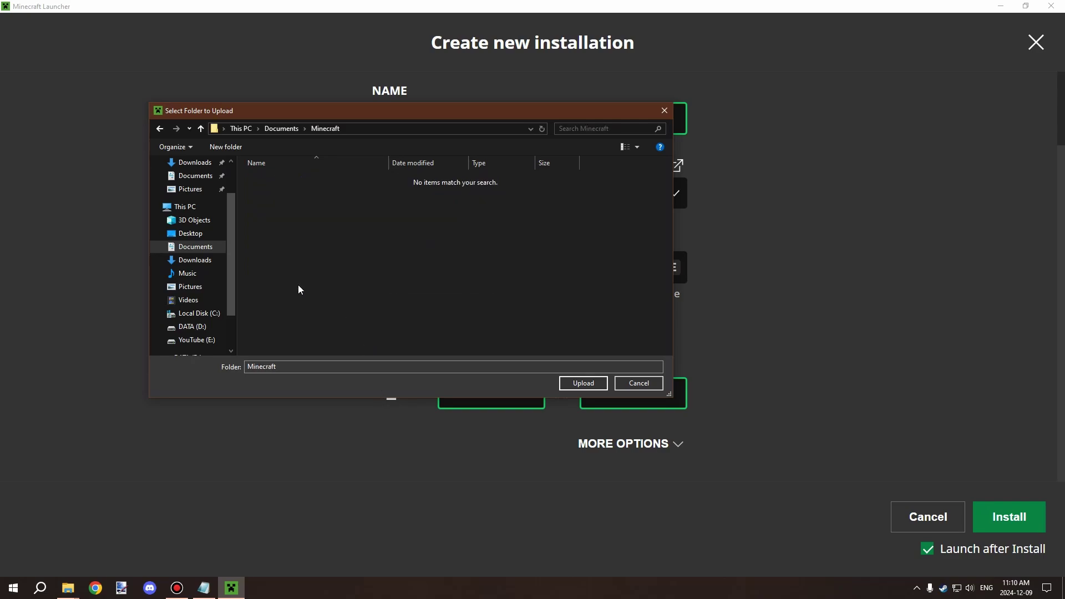
pyautogui.rightClick(316, 238)
pyautogui.moveTo(348, 355)
pyautogui.click(468, 356)
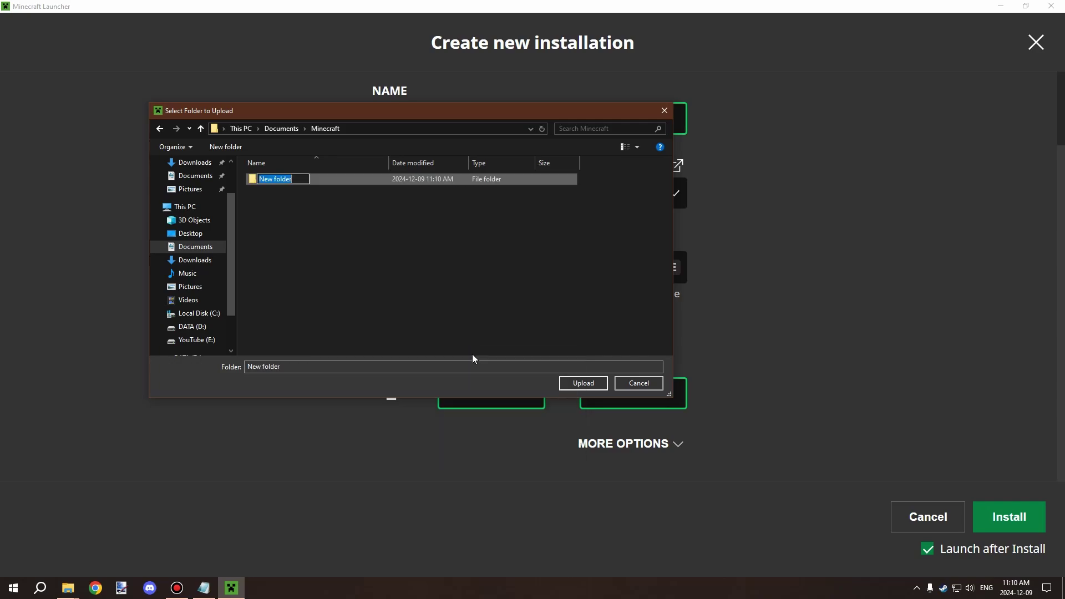
pyautogui.write('NeoForge')
pyautogui.press('Return')
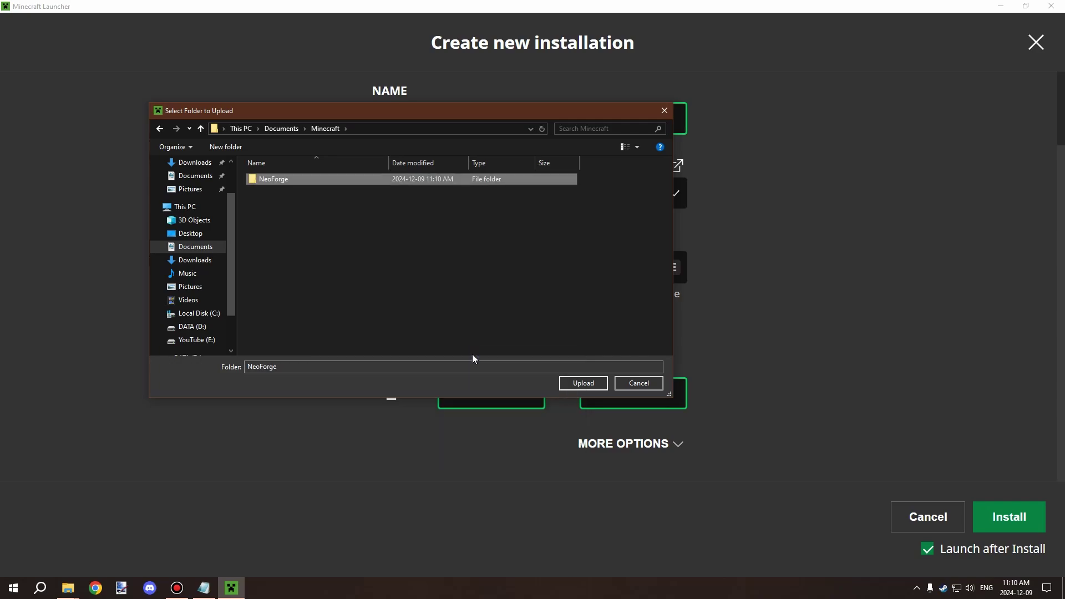
# Create a folder named 1.21.1 inside the NeoForge folder.
pyautogui.doubleClick(294, 179)
pyautogui.rightClick(297, 200)
pyautogui.moveTo(365, 316)
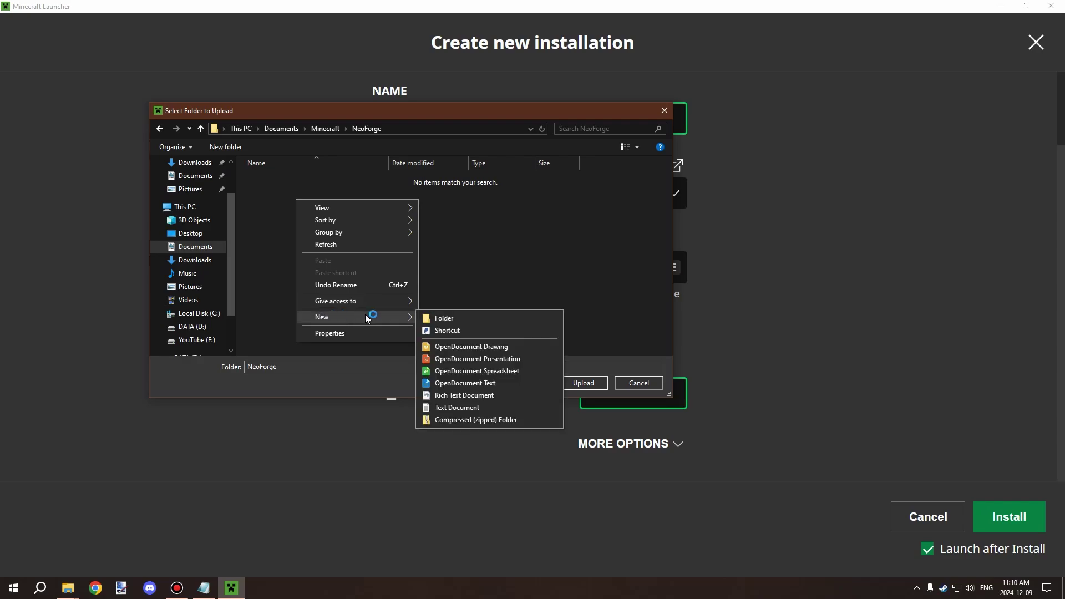
pyautogui.click(451, 319)
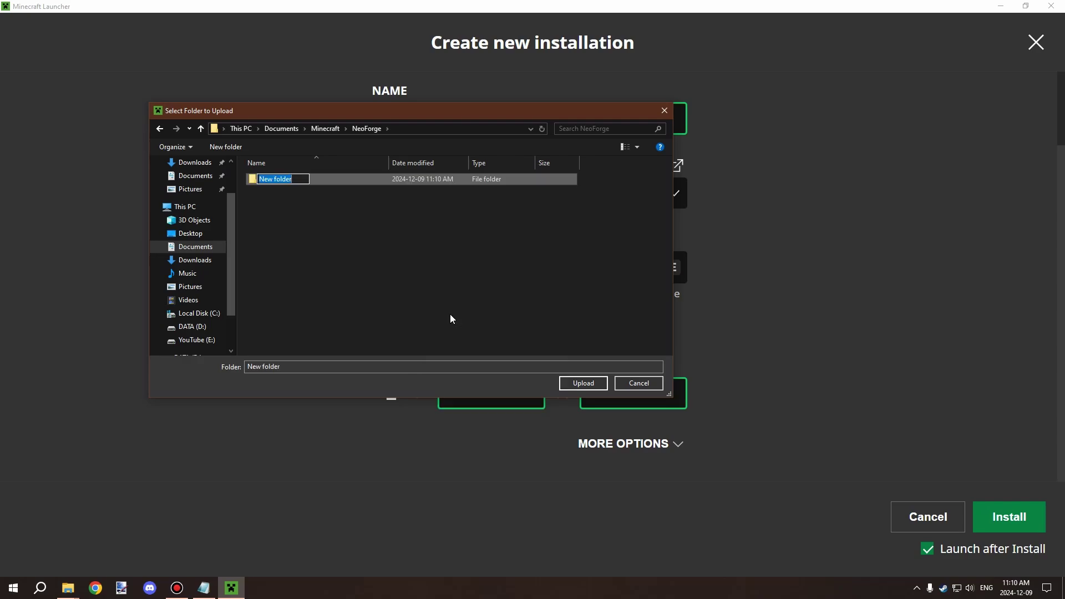
pyautogui.write('1.21.1')
pyautogui.press('Return')
pyautogui.click(315, 205)
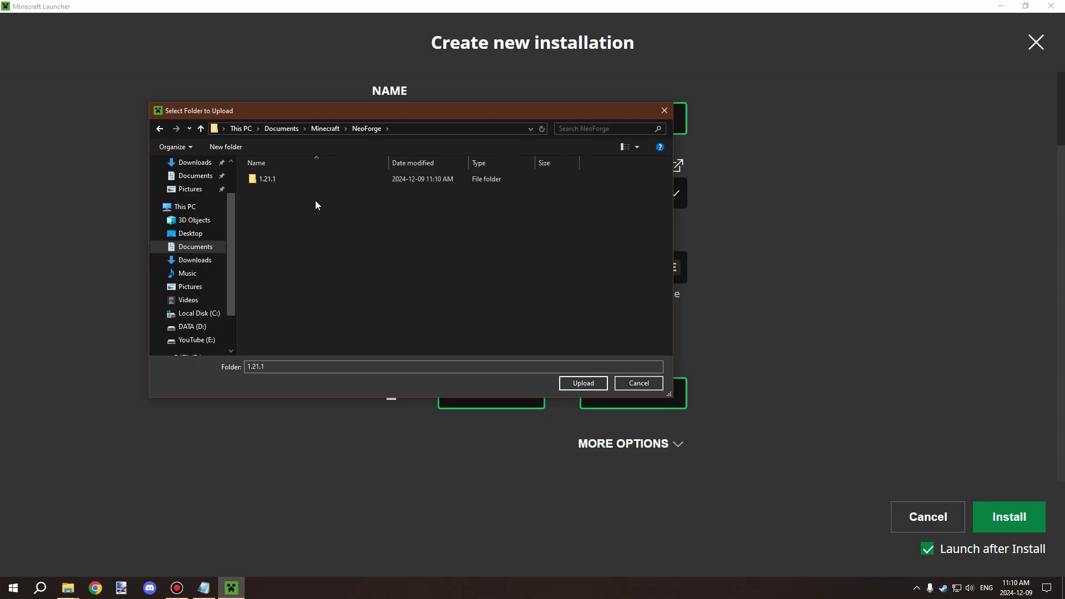
# Create a folder named Profile 1 inside the 1.21.1 folder.
pyautogui.doubleClick(298, 183)
pyautogui.rightClick(301, 197)
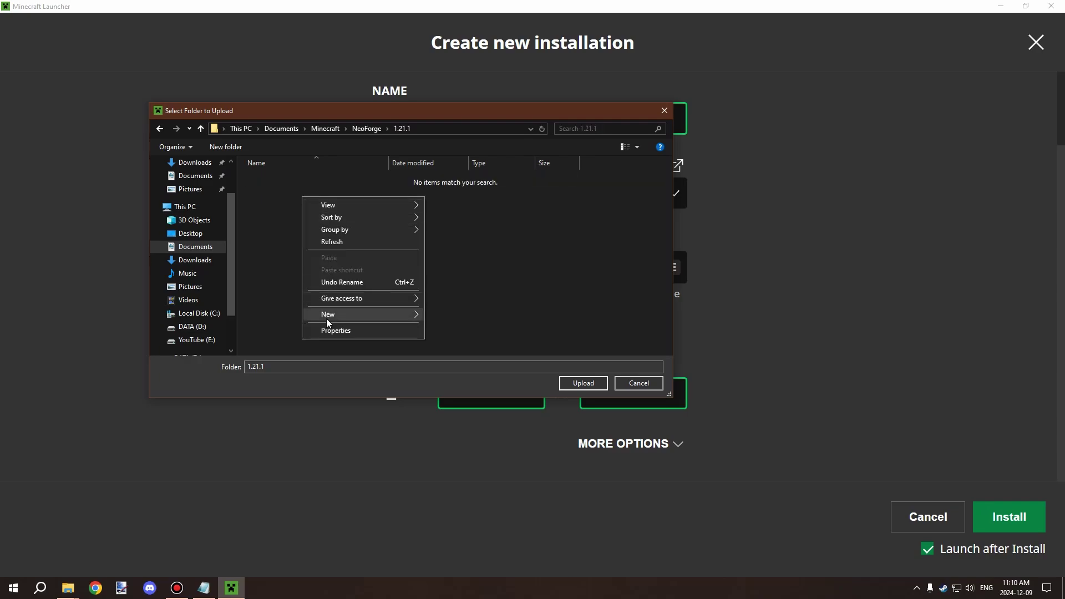
pyautogui.moveTo(327, 320)
pyautogui.click(435, 317)
pyautogui.write('Profile 1')
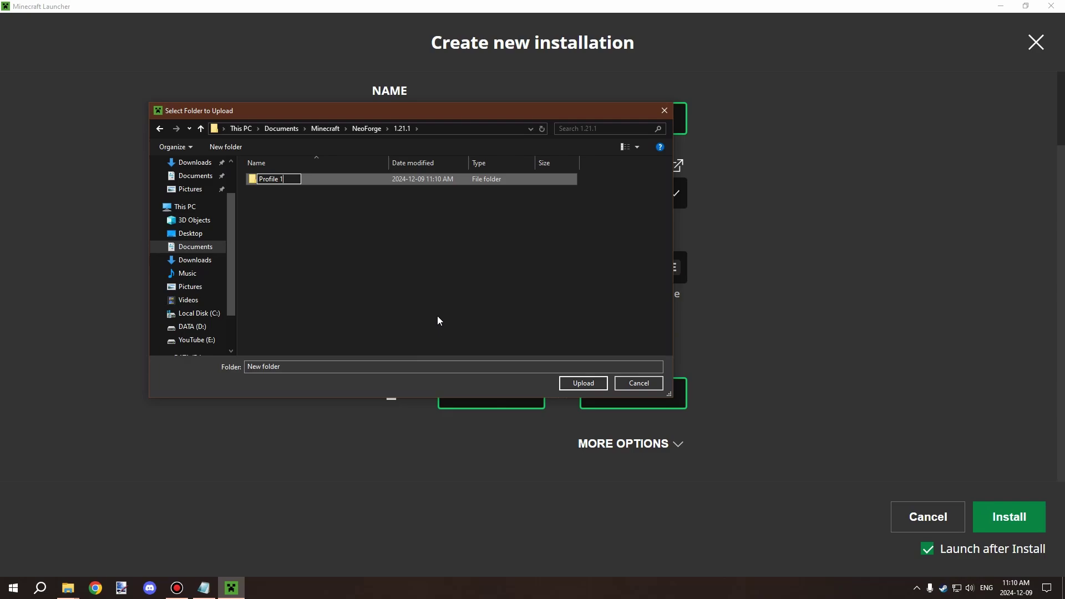
pyautogui.press('Return')
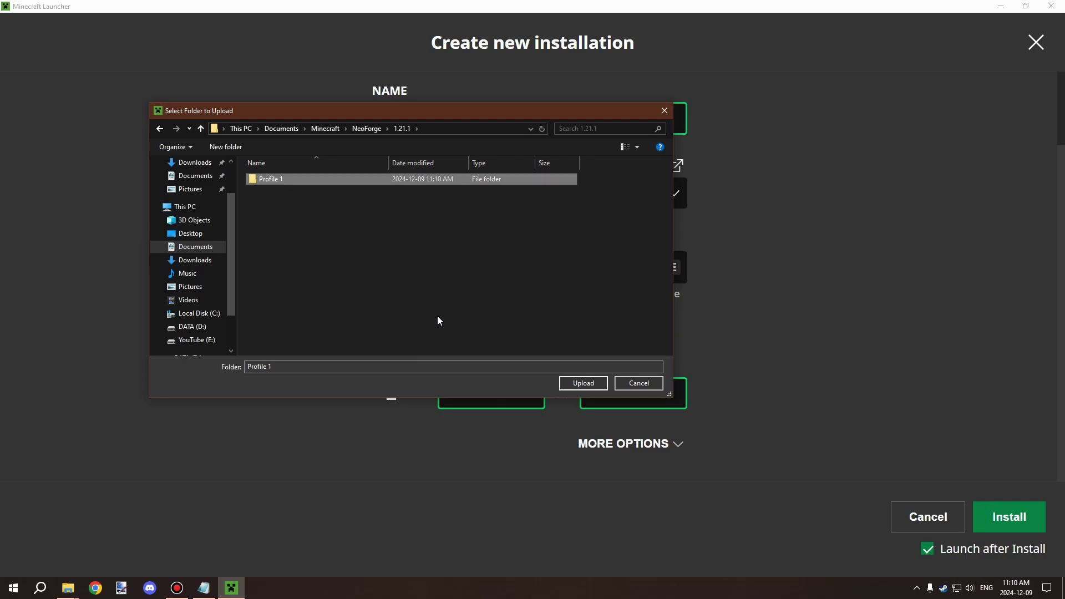
# Set the Profile 1 folder as the game directory and install the new installation with launch after install enabled.
pyautogui.doubleClick(309, 183)
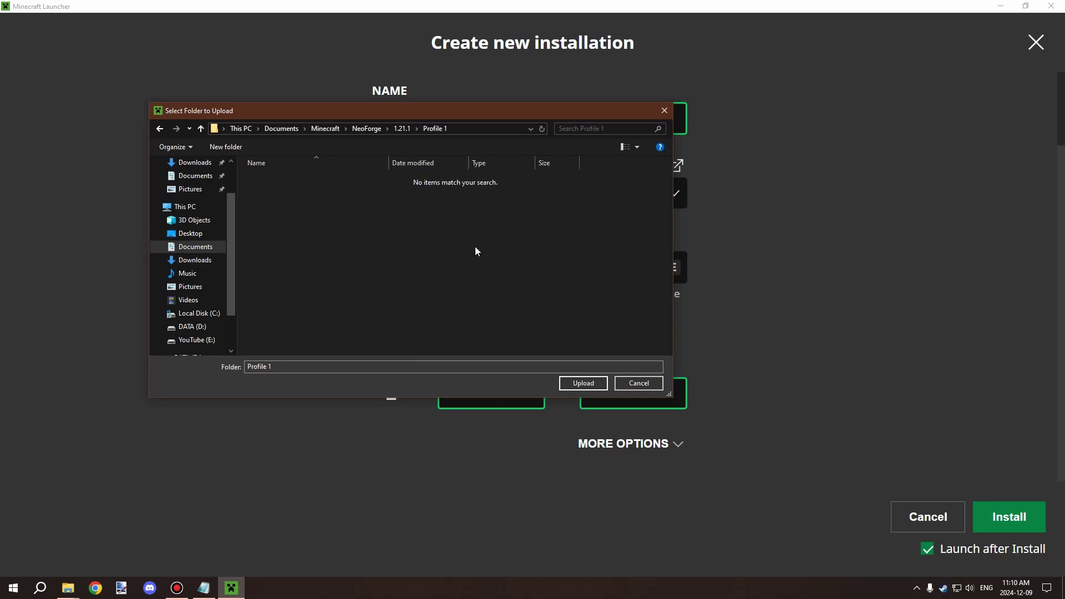
pyautogui.click(584, 383)
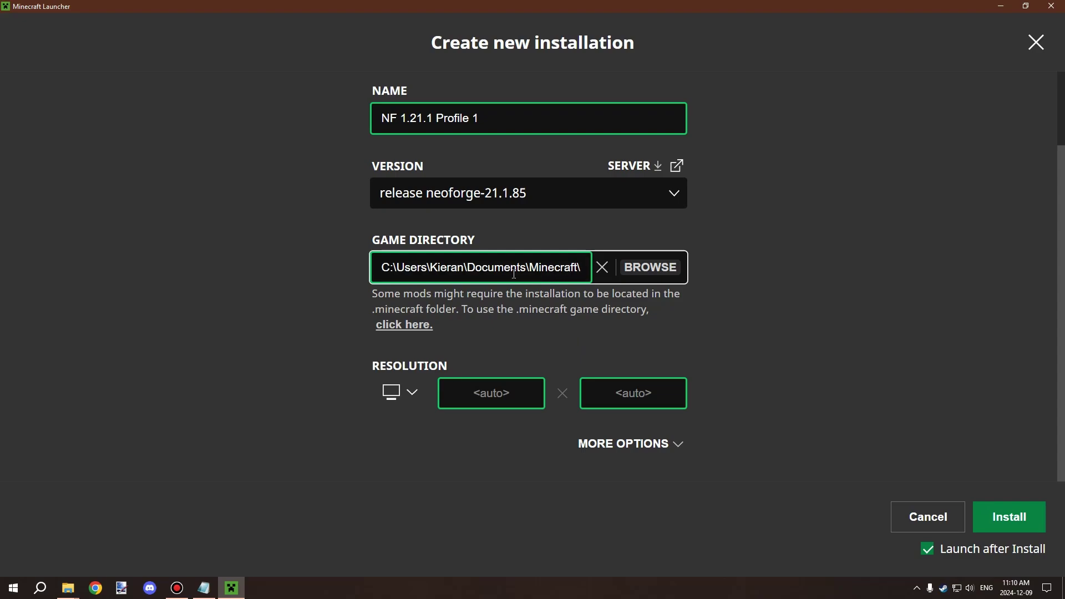
pyautogui.moveTo(514, 273); pyautogui.dragTo(288, 274)
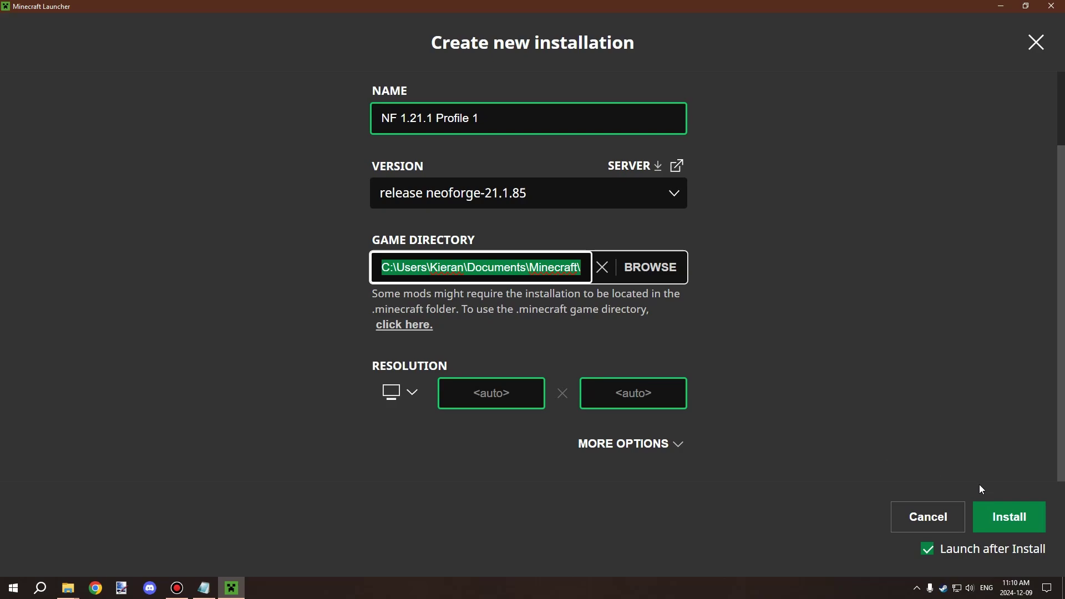
pyautogui.click(1027, 517)
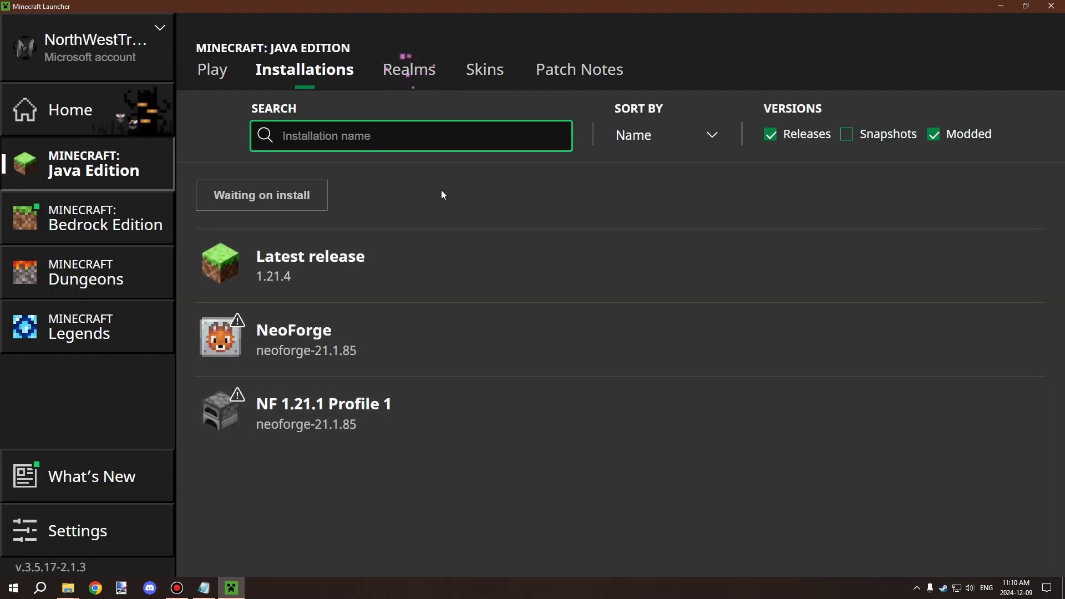
# Continue past the game's welcome and options screens and open the mods folder from the mod list.
pyautogui.moveTo(508, 290)
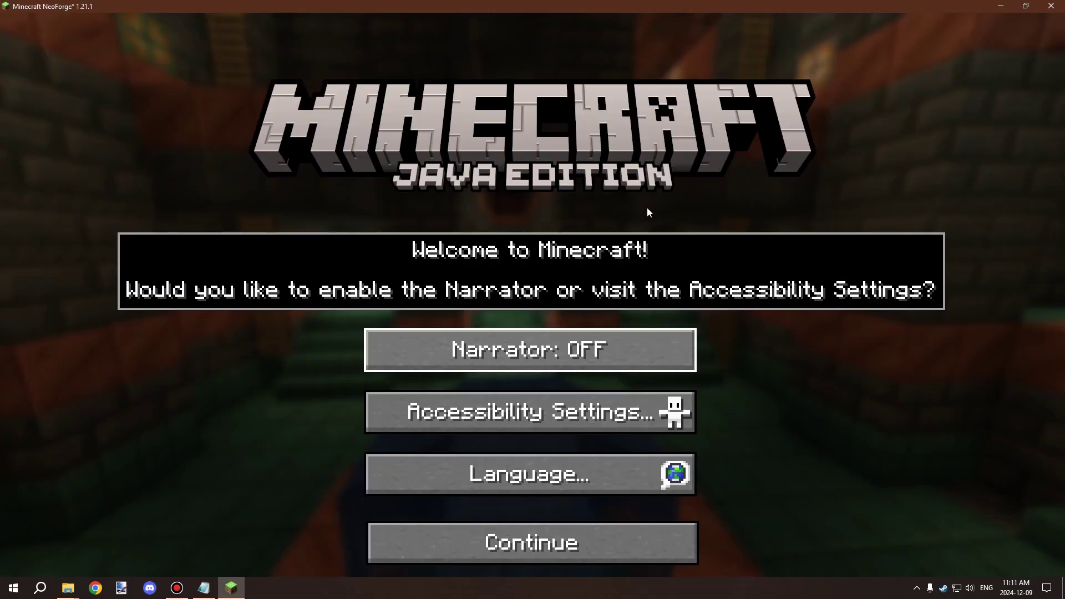
pyautogui.click(559, 539)
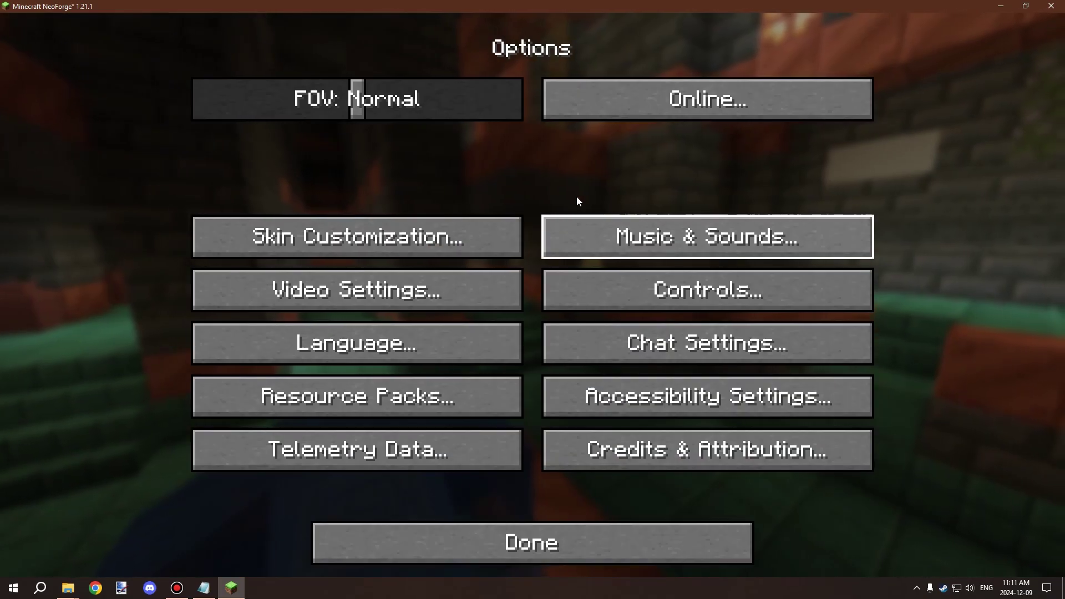
pyautogui.click(555, 529)
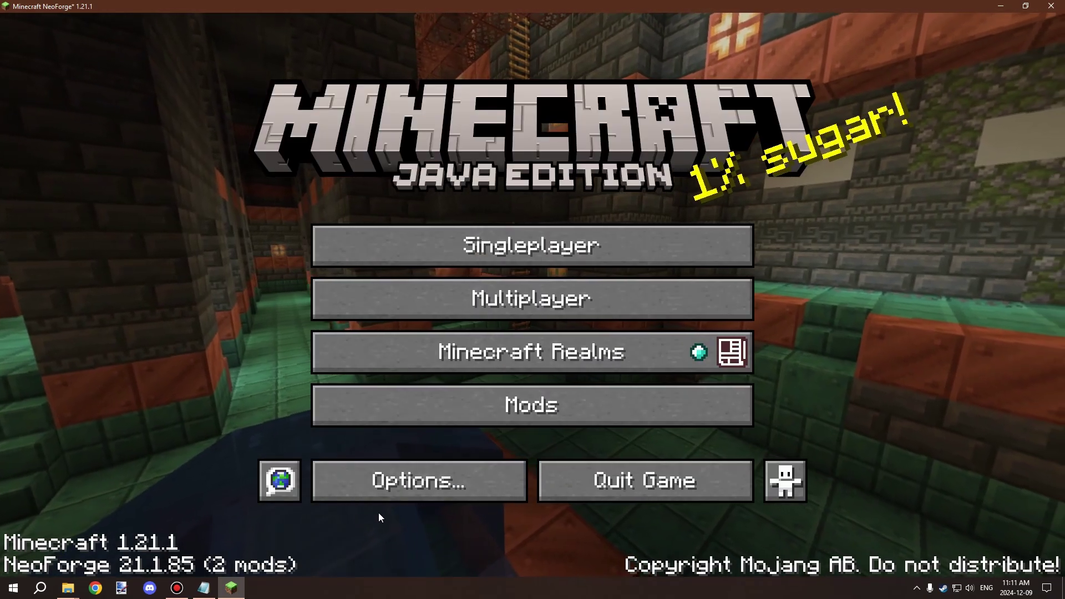
pyautogui.click(438, 408)
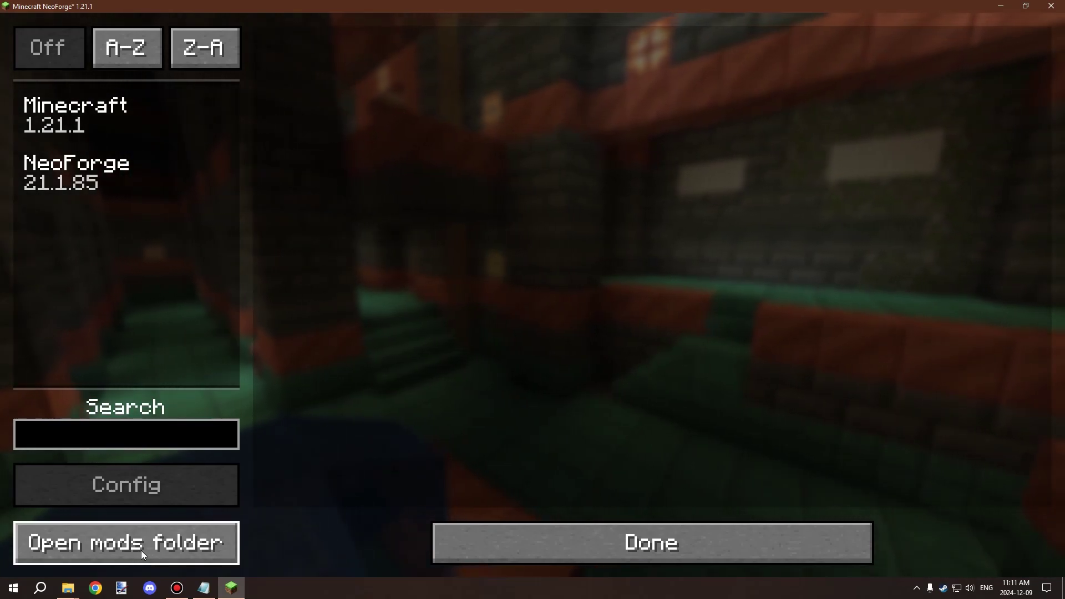
pyautogui.click(175, 547)
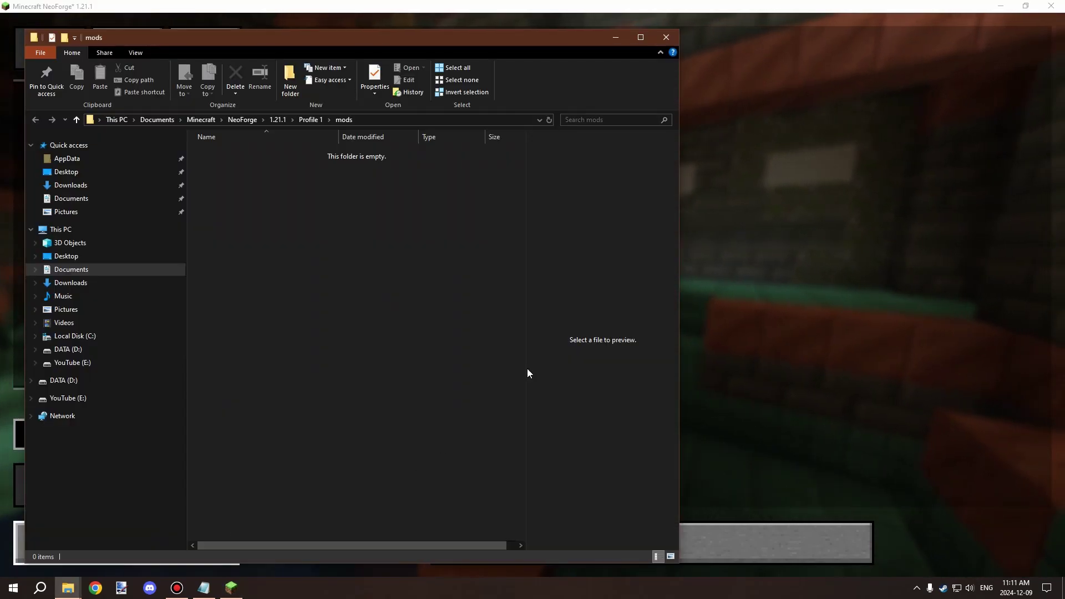
# Minimize the game and move cctvcraft-1.0.0-neoforge-1.21.1.jar from the desktop into Profile 1's mods folder.
pyautogui.click(1024, 4)
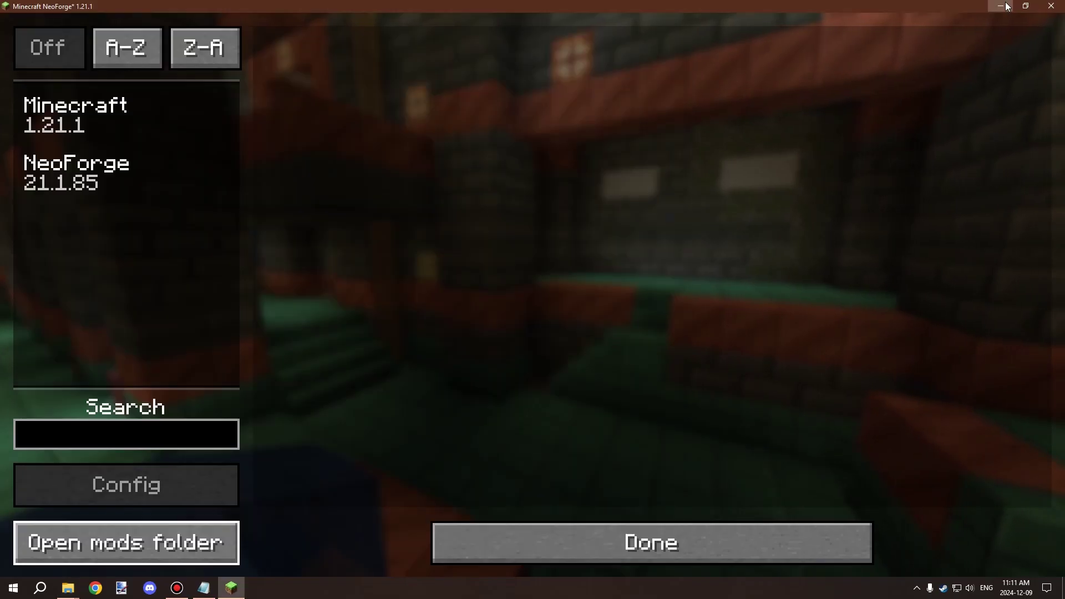
pyautogui.click(1000, 5)
pyautogui.moveTo(466, 43); pyautogui.dragTo(793, 47)
pyautogui.moveTo(277, 34); pyautogui.dragTo(651, 223)
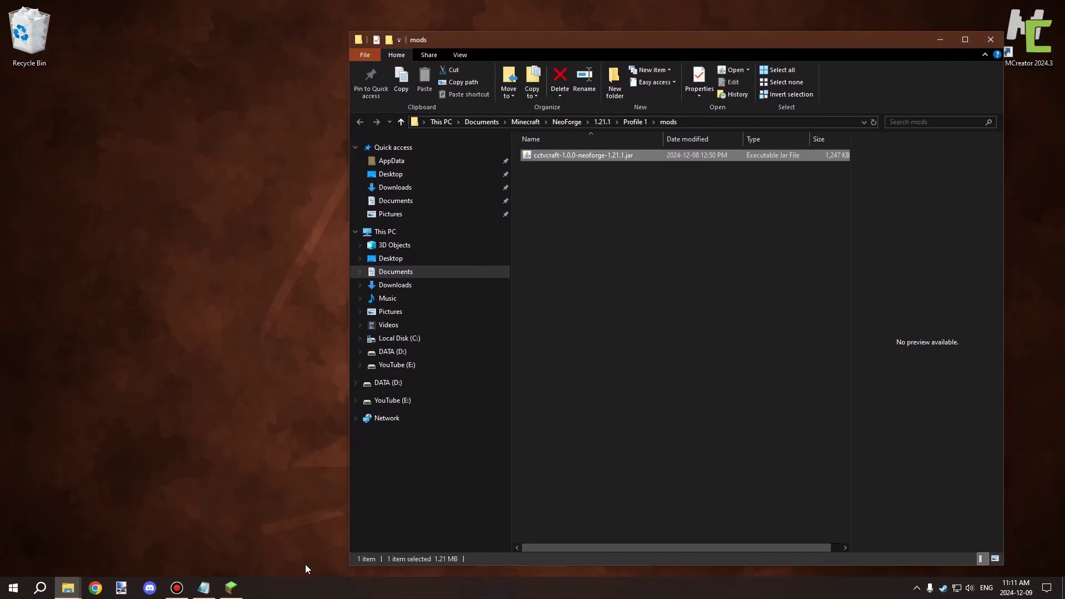
# Return to Minecraft, view the NeoForge entry in the mod list and quit the game.
pyautogui.click(230, 587)
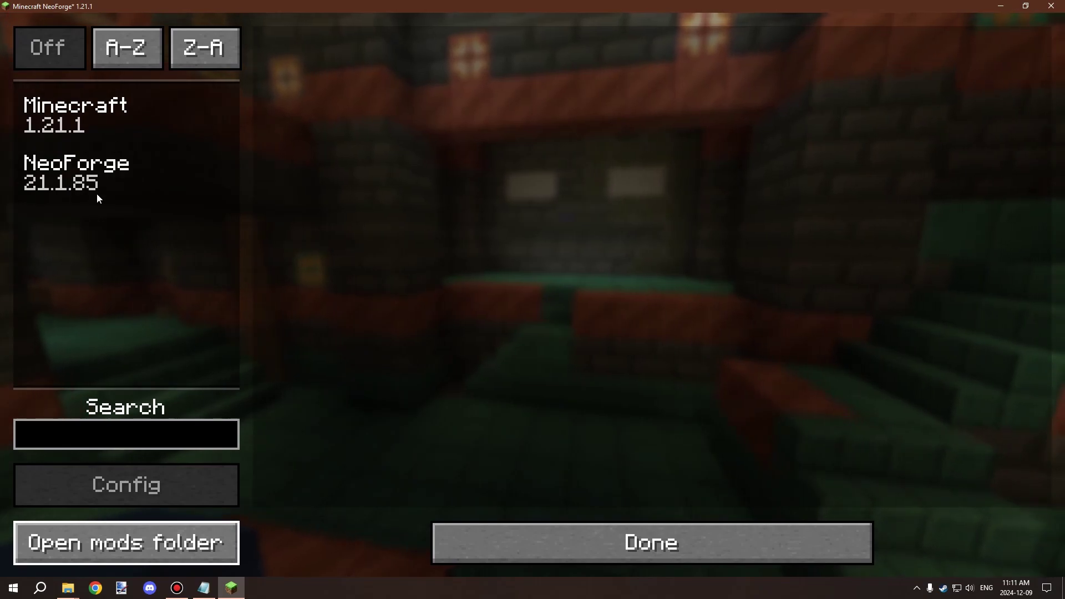
pyautogui.click(97, 194)
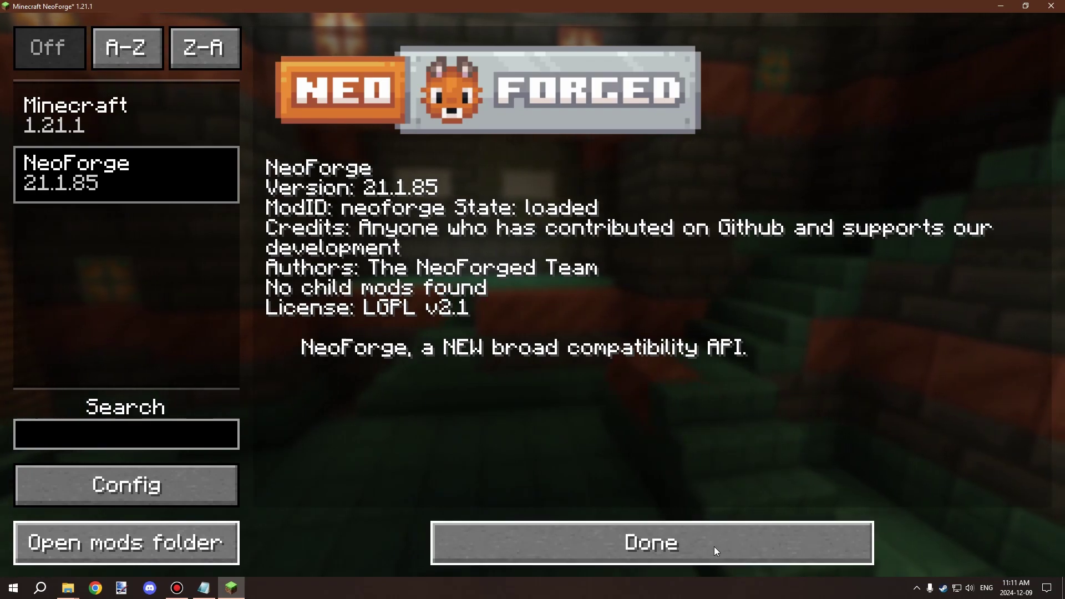
pyautogui.click(667, 527)
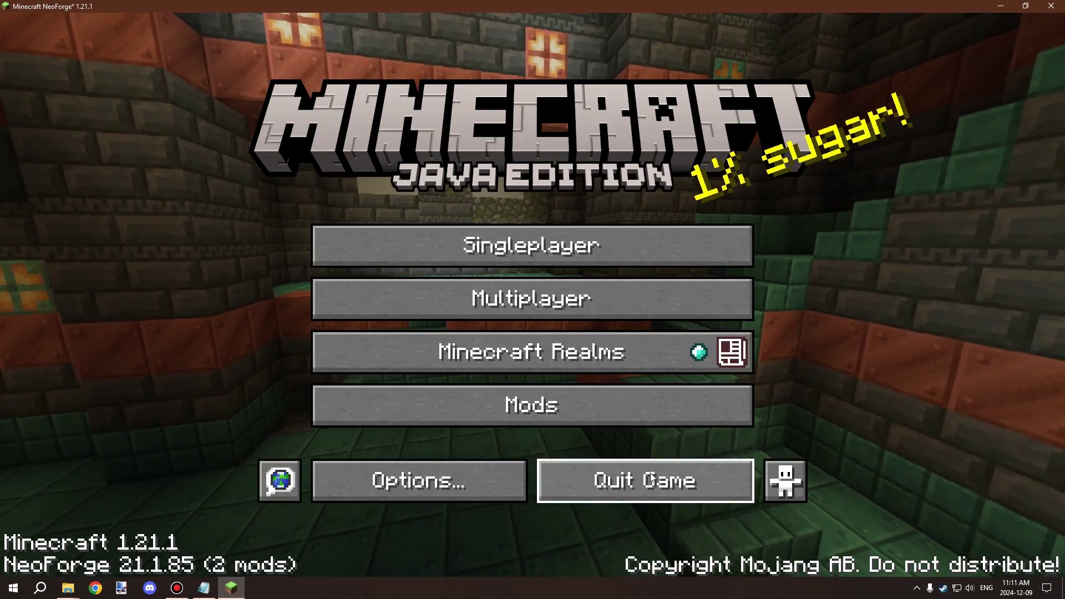
pyautogui.click(653, 478)
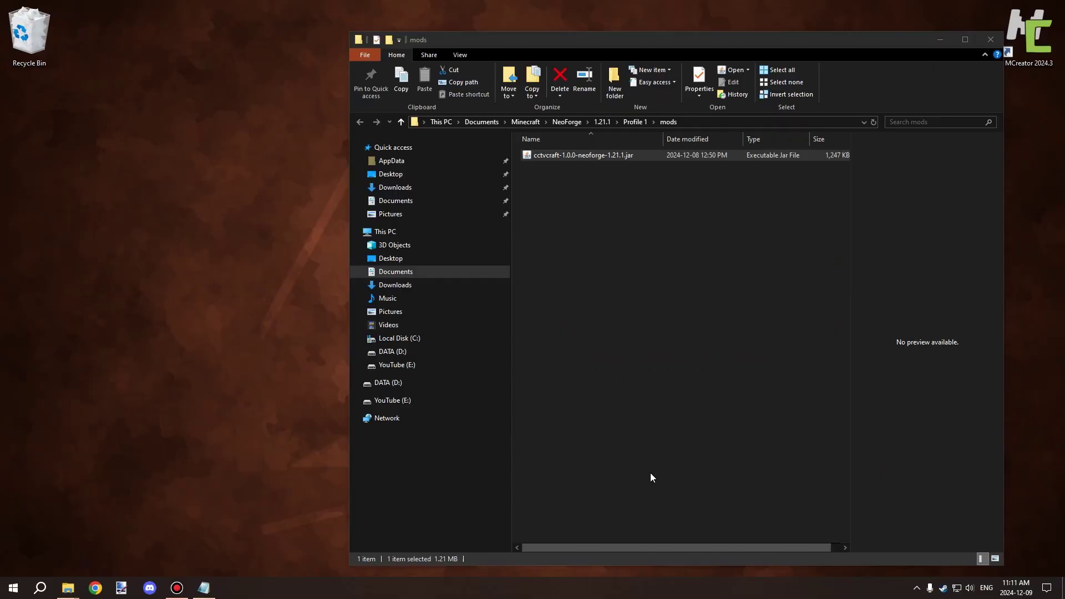
pyautogui.click(12, 589)
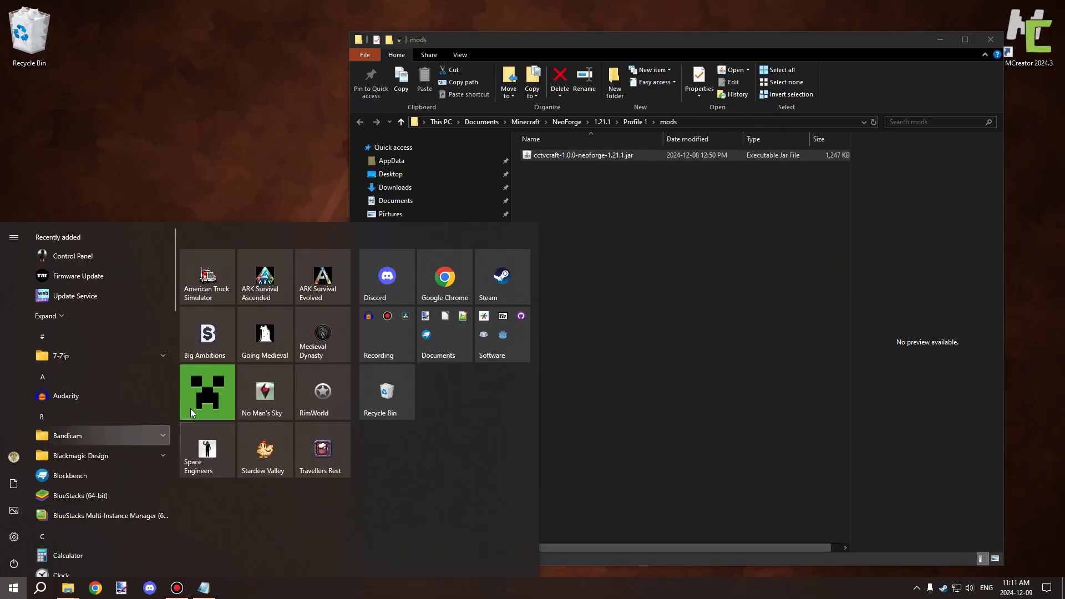
pyautogui.click(218, 383)
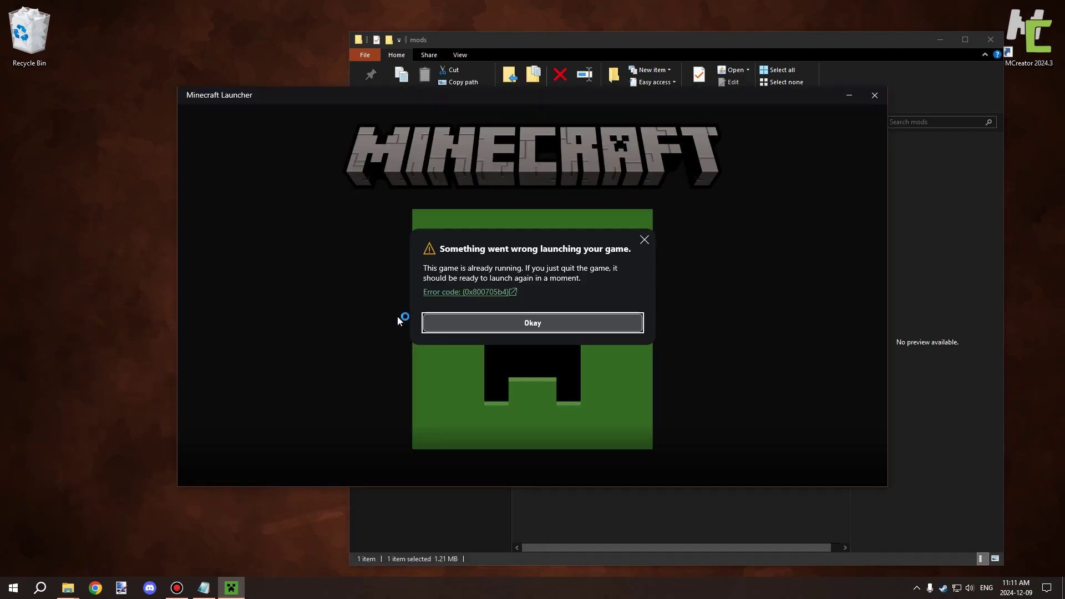
pyautogui.click(644, 240)
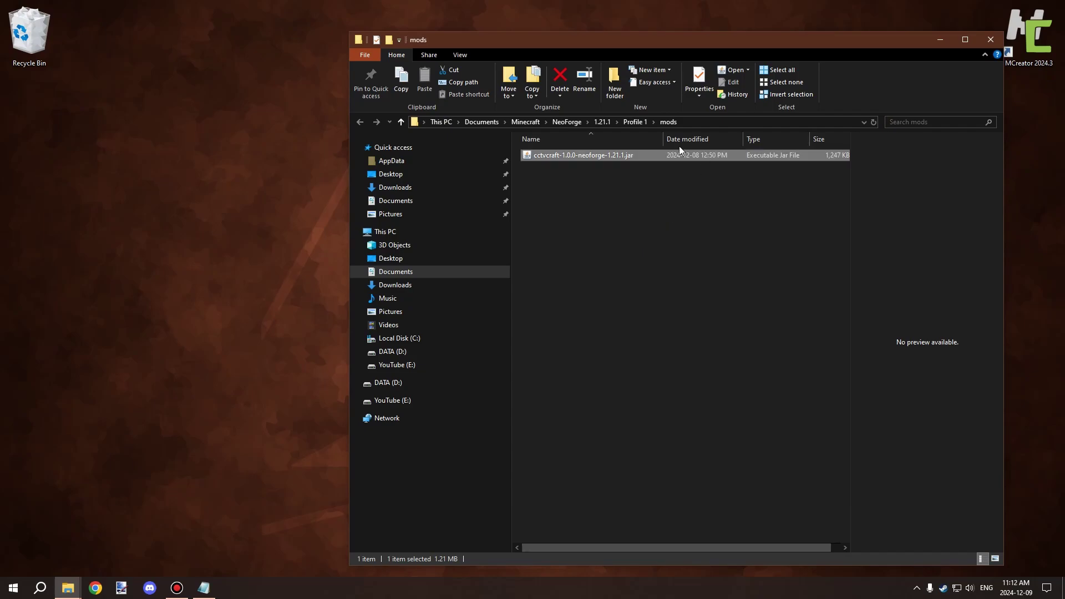
# Start the Minecraft Launcher, maximize its window and show the Java Edition page.
pyautogui.click(23, 584)
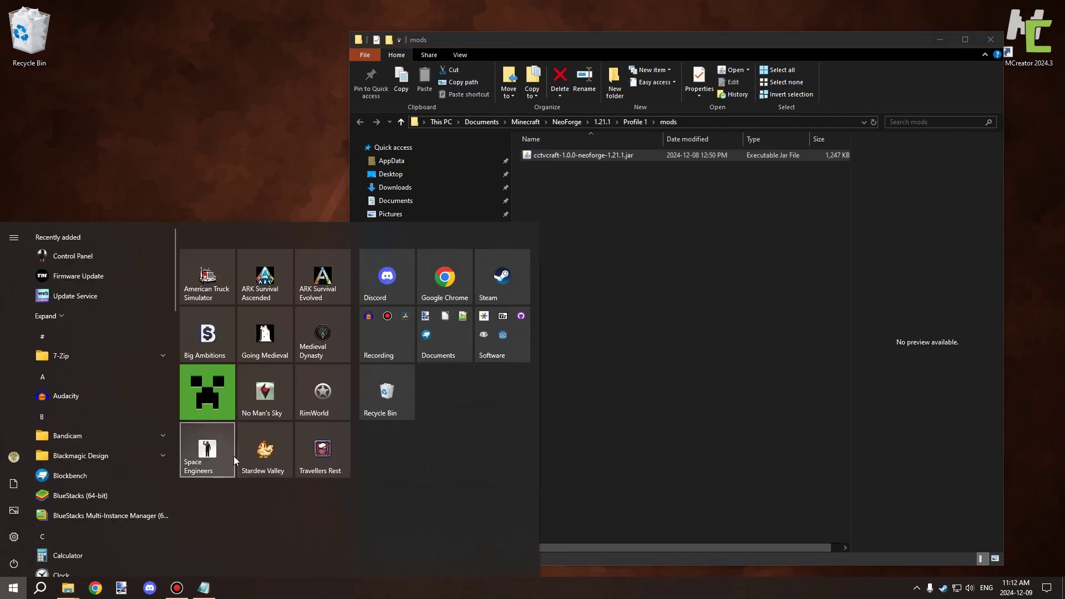
pyautogui.click(221, 384)
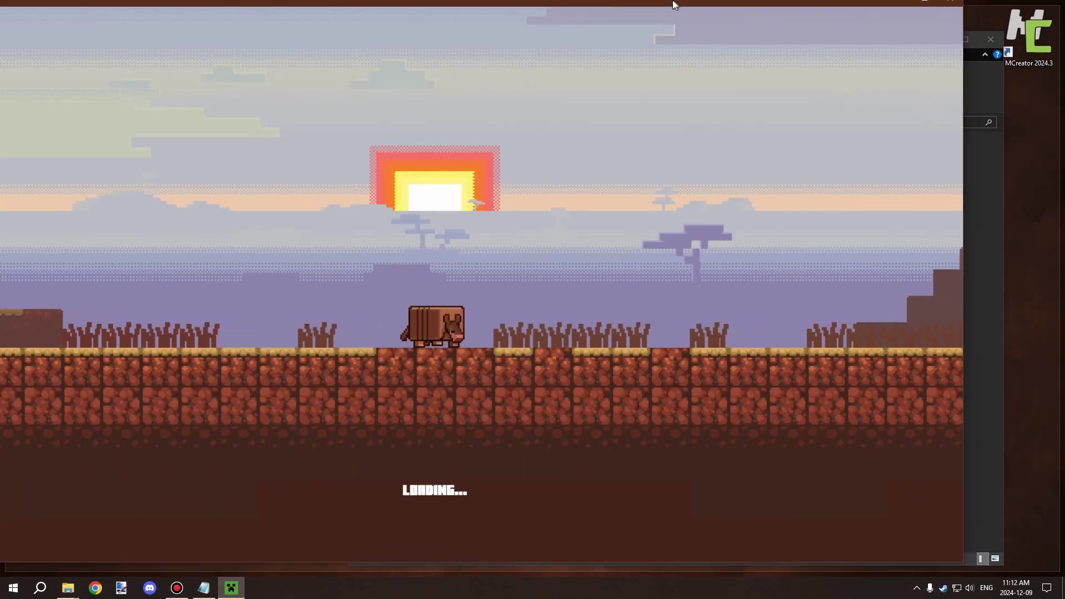
pyautogui.moveTo(673, 1); pyautogui.dragTo(674, 1)
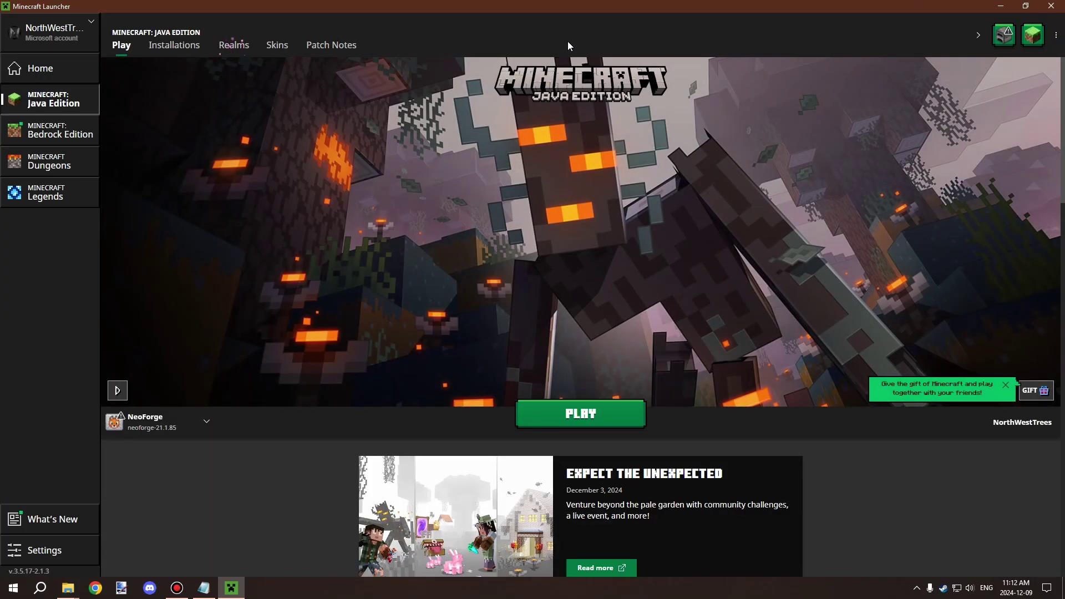
pyautogui.click(61, 143)
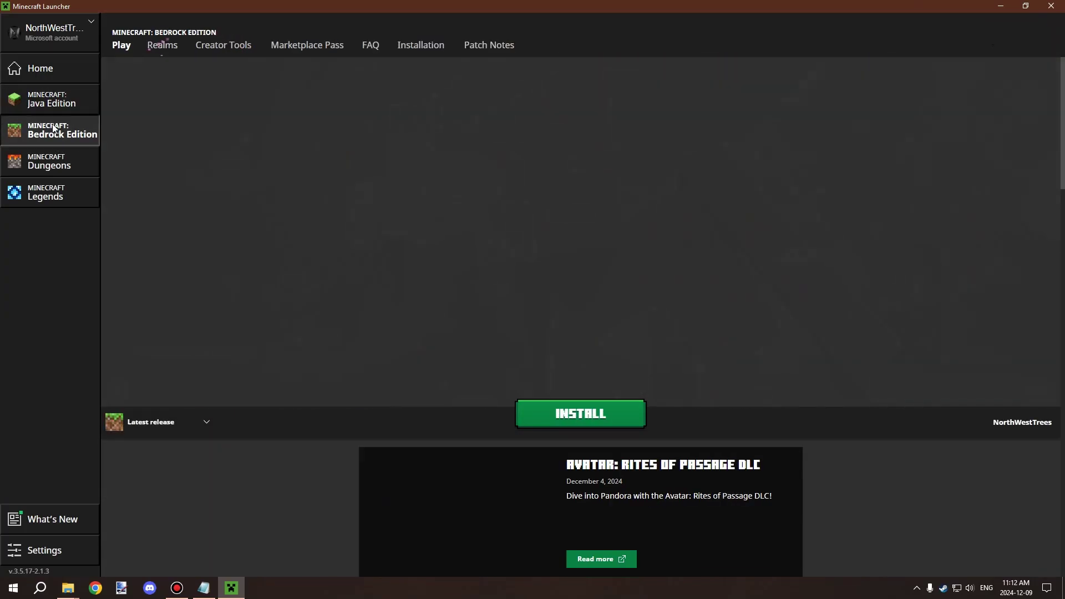
pyautogui.click(57, 102)
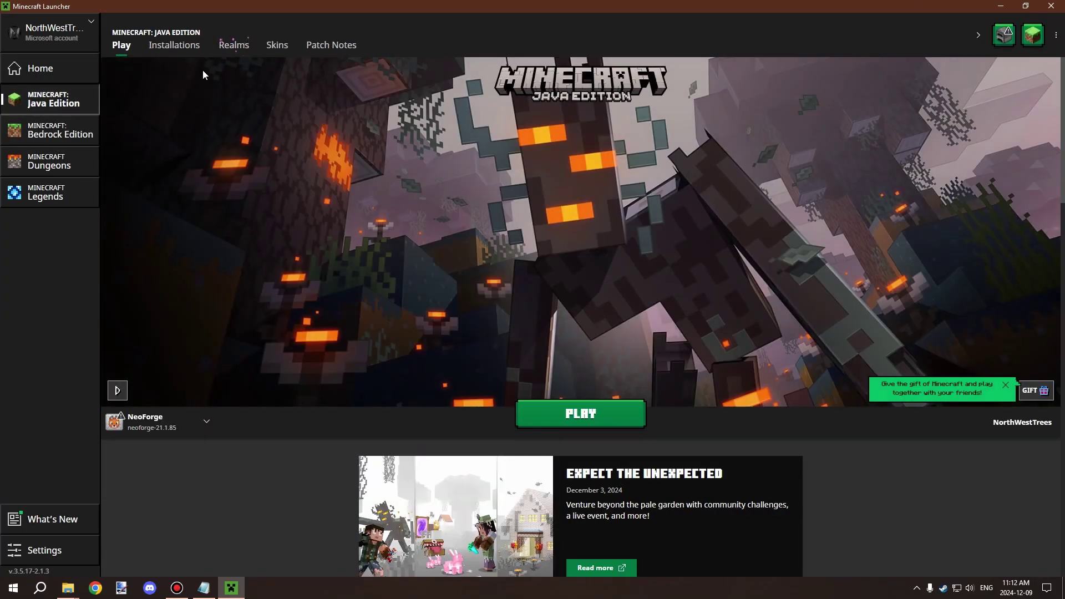
# Launch the NF 1.21.1 Profile 1 installation, accepting the modified-installation risks without further warnings, and maximize the game window.
pyautogui.click(178, 48)
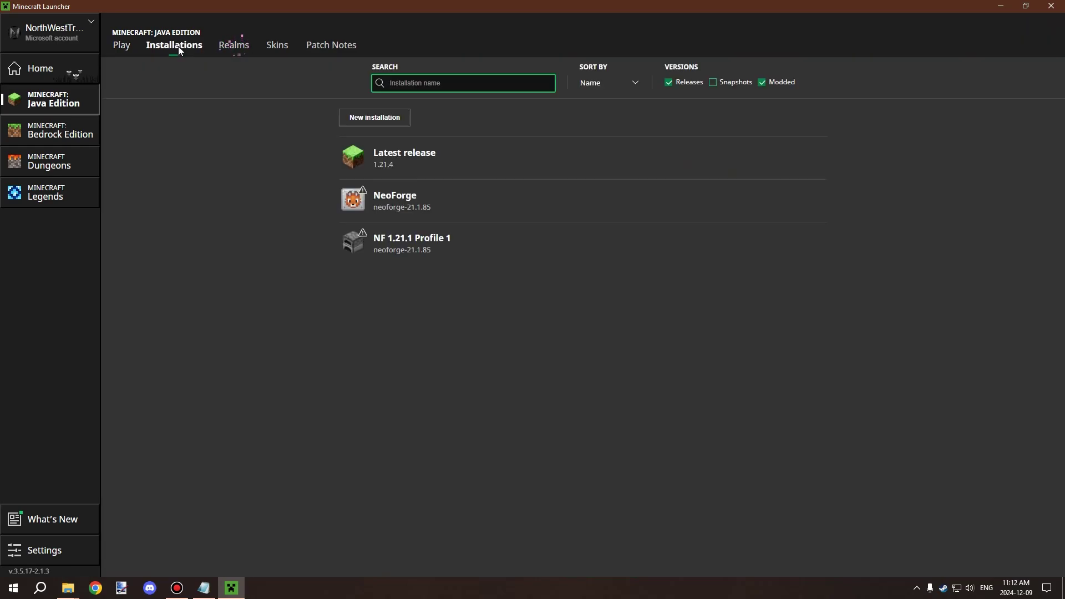
pyautogui.click(416, 244)
pyautogui.click(993, 555)
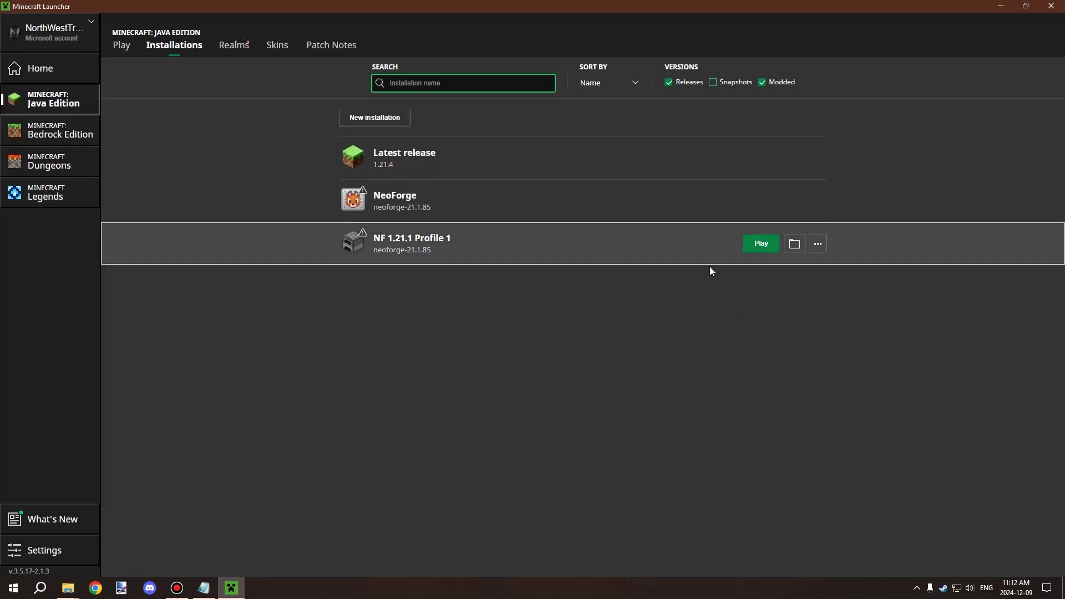
pyautogui.click(761, 245)
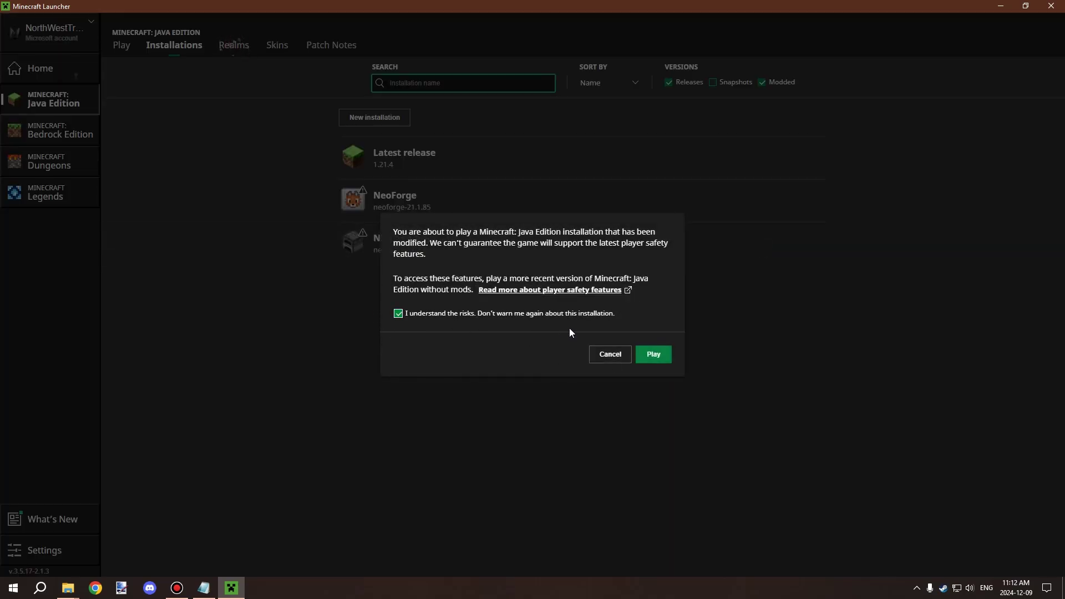
pyautogui.click(655, 354)
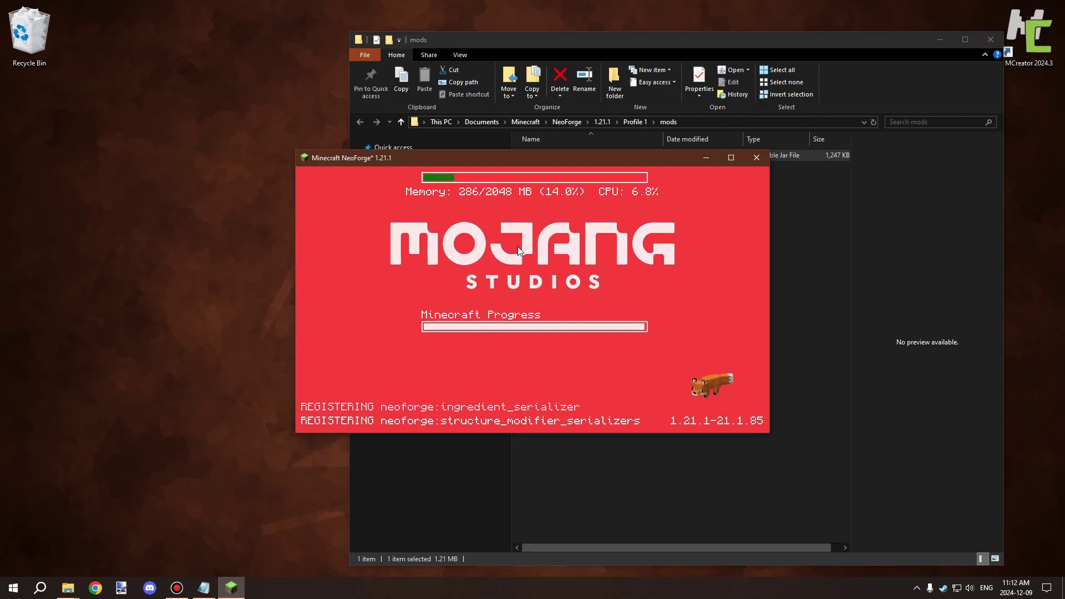
pyautogui.click(730, 158)
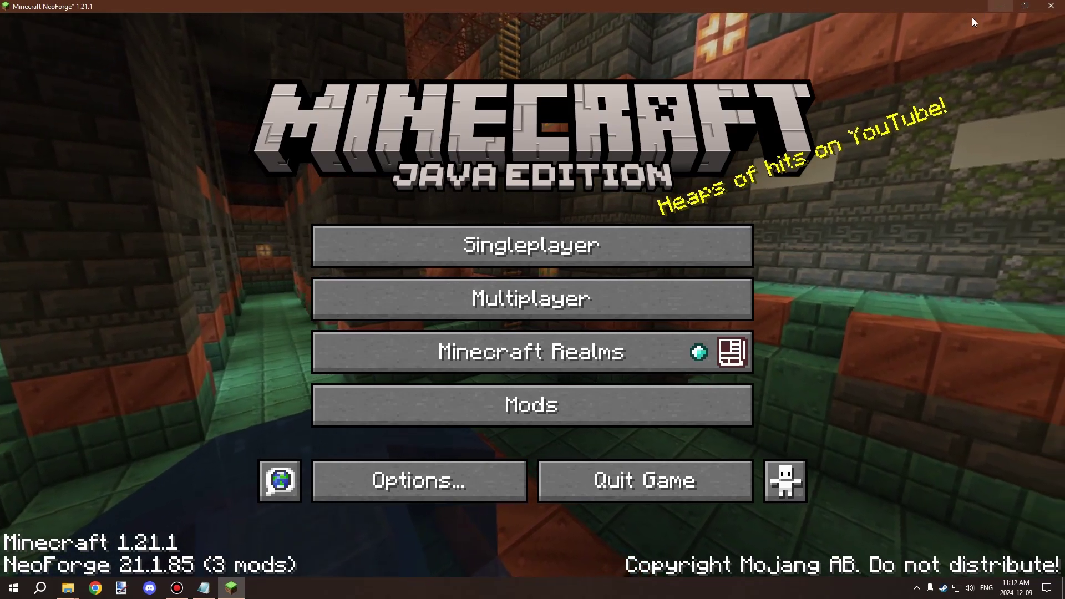
# Minimize the game, move cctvcraft-1.0.0-neoforge-1.21.1.jar out to the desktop and put it back into Profile 1's mods folder.
pyautogui.click(1001, 8)
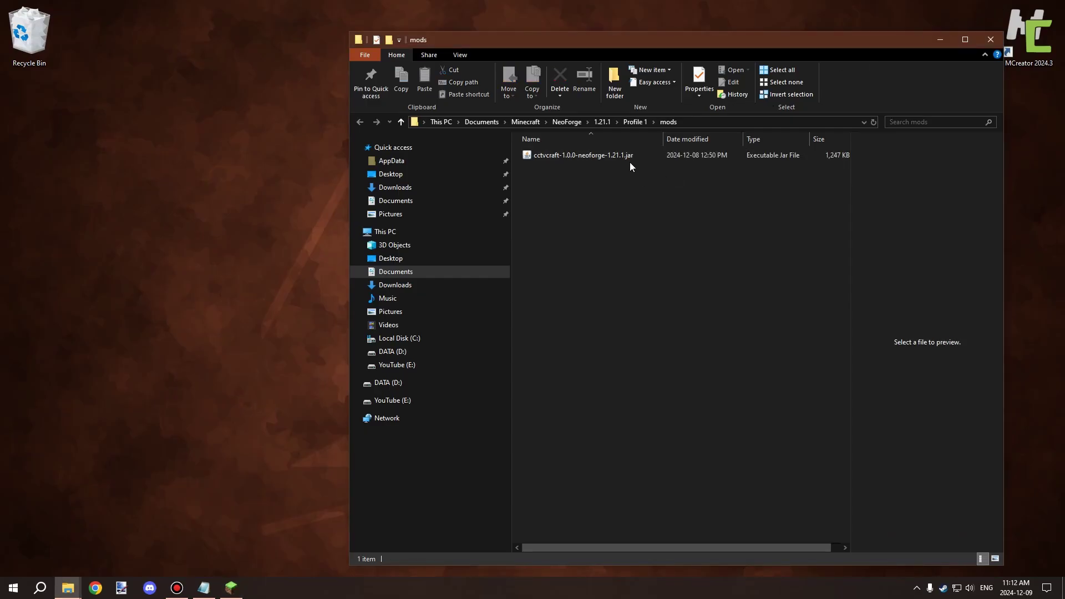
pyautogui.moveTo(572, 155)
pyautogui.mouseDown()
pyautogui.moveTo(410, 157)
pyautogui.moveTo(564, 163)
pyautogui.mouseUp()
pyautogui.click(55, 187)
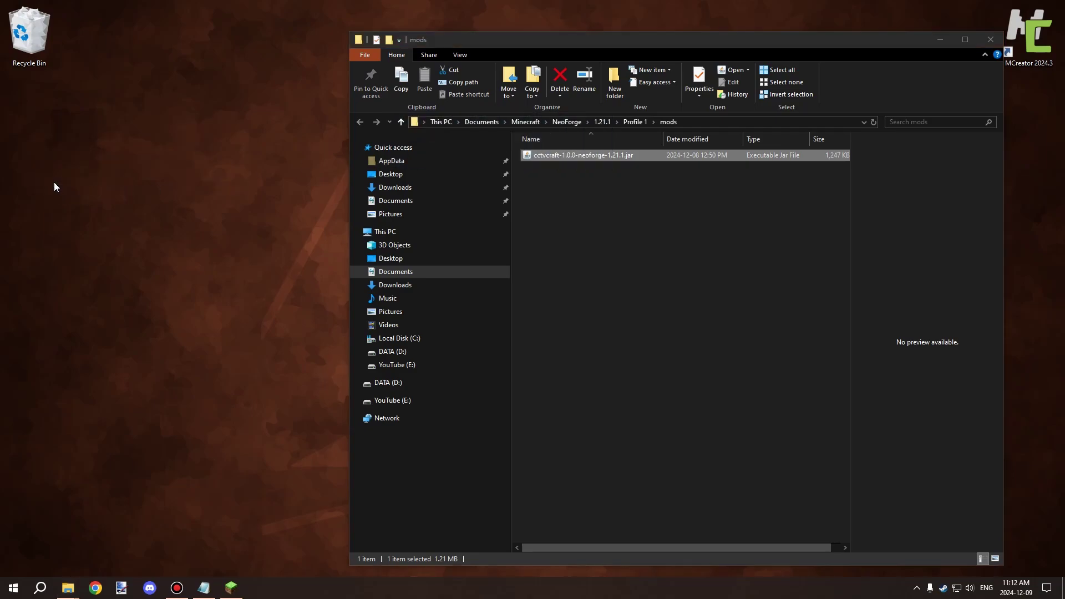
pyautogui.moveTo(55, 182); pyautogui.dragTo(112, 121)
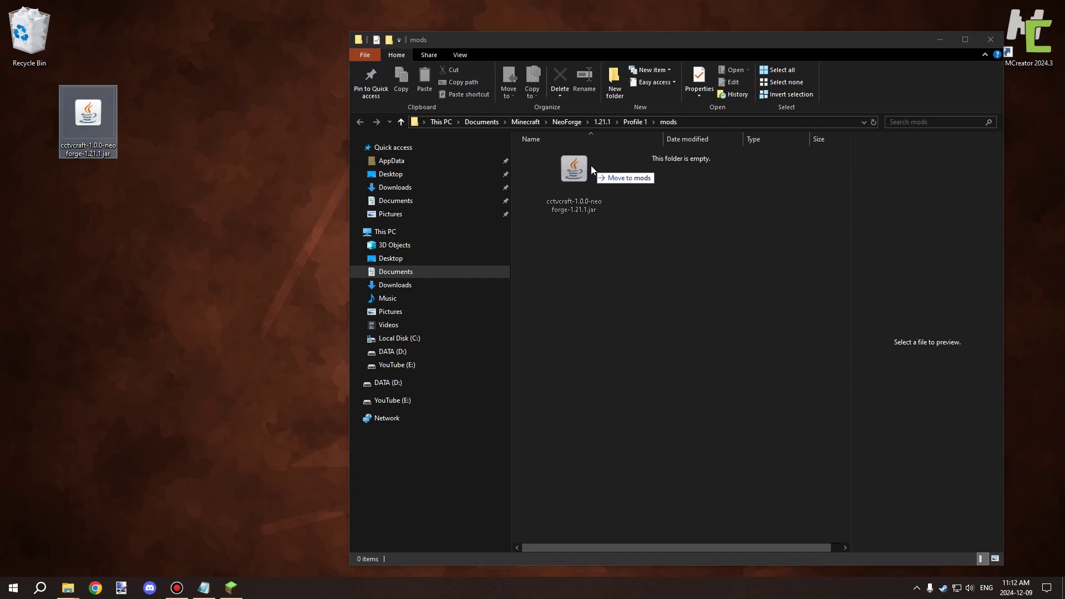
pyautogui.moveTo(590, 165); pyautogui.dragTo(591, 165)
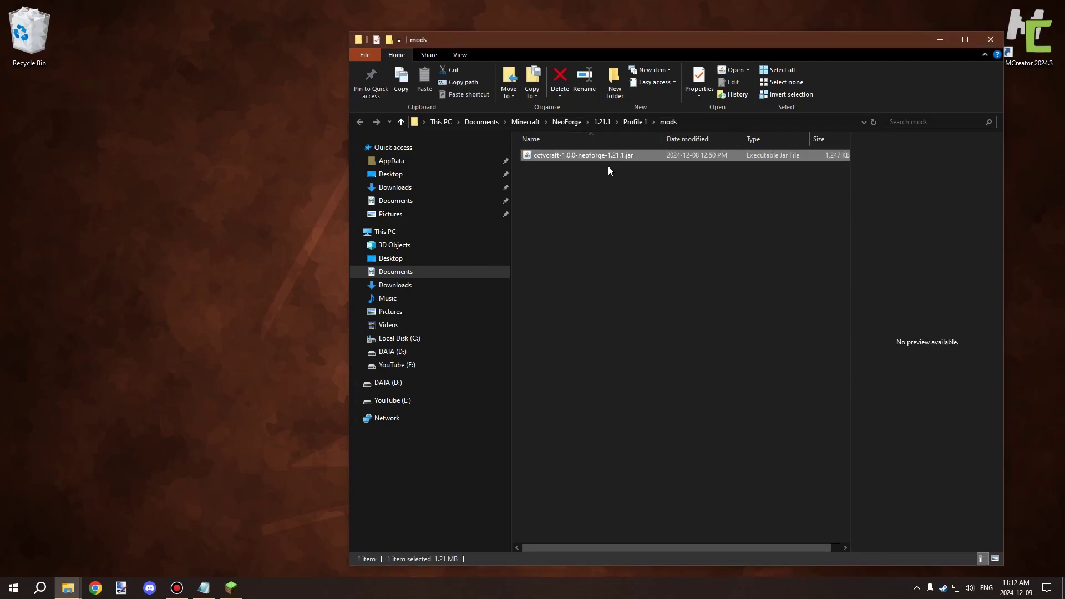
pyautogui.moveTo(589, 155)
pyautogui.mouseDown()
pyautogui.moveTo(517, 169)
pyautogui.moveTo(590, 157)
pyautogui.mouseUp()
# Return to Minecraft, view the CCTV Craft entry in the mod list and close the list.
pyautogui.click(231, 587)
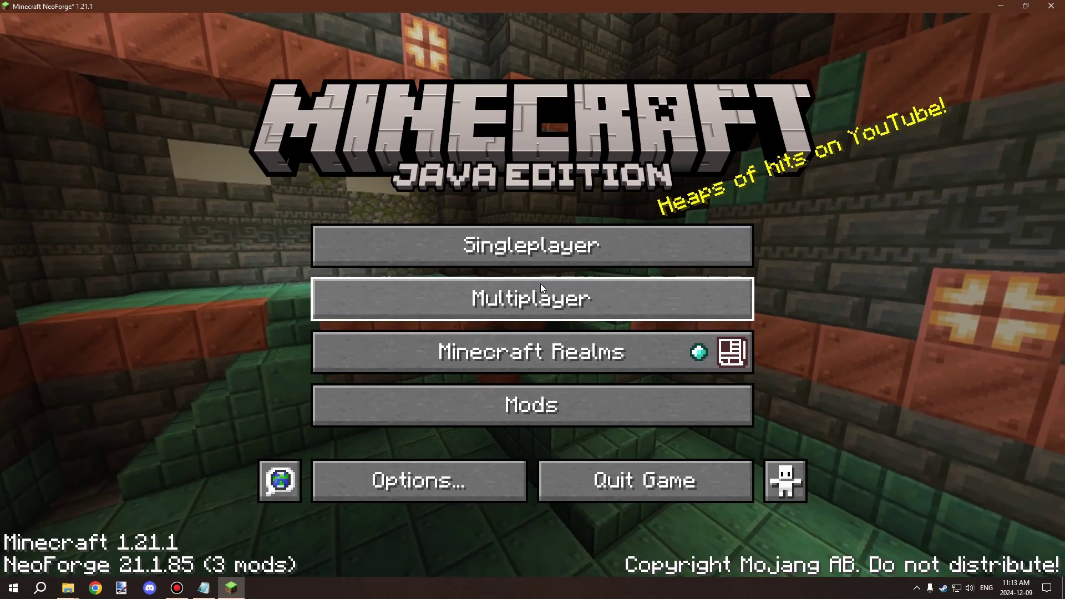
pyautogui.click(231, 589)
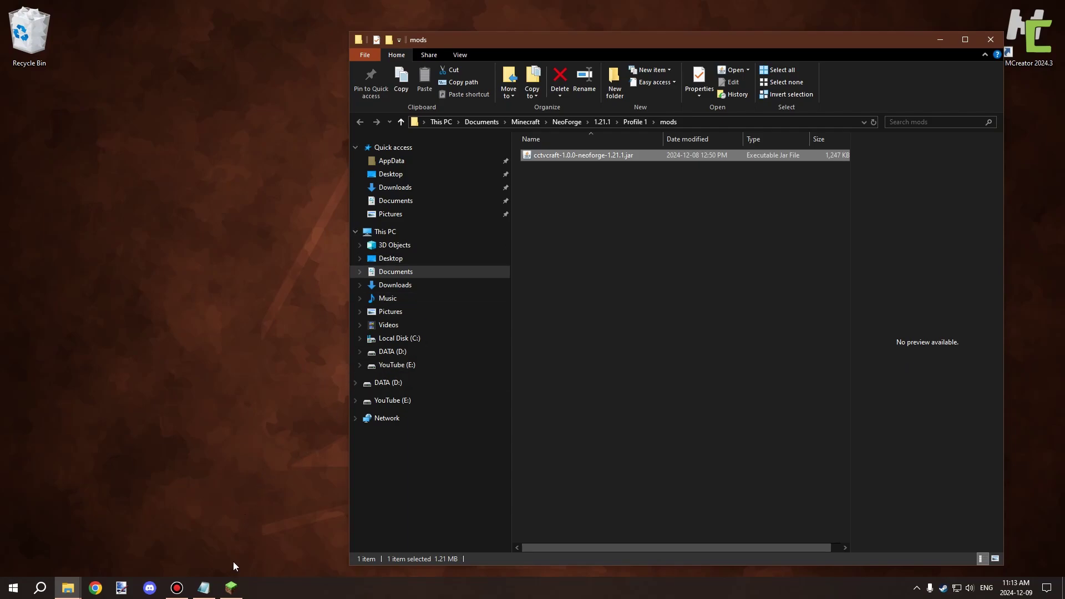
pyautogui.click(232, 588)
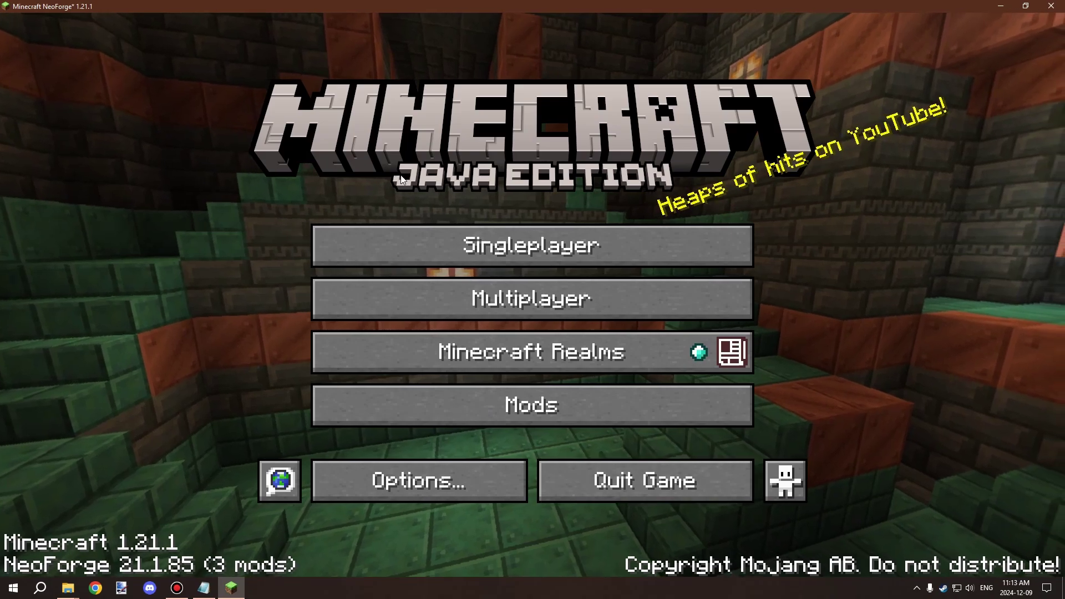
pyautogui.click(452, 406)
pyautogui.click(75, 225)
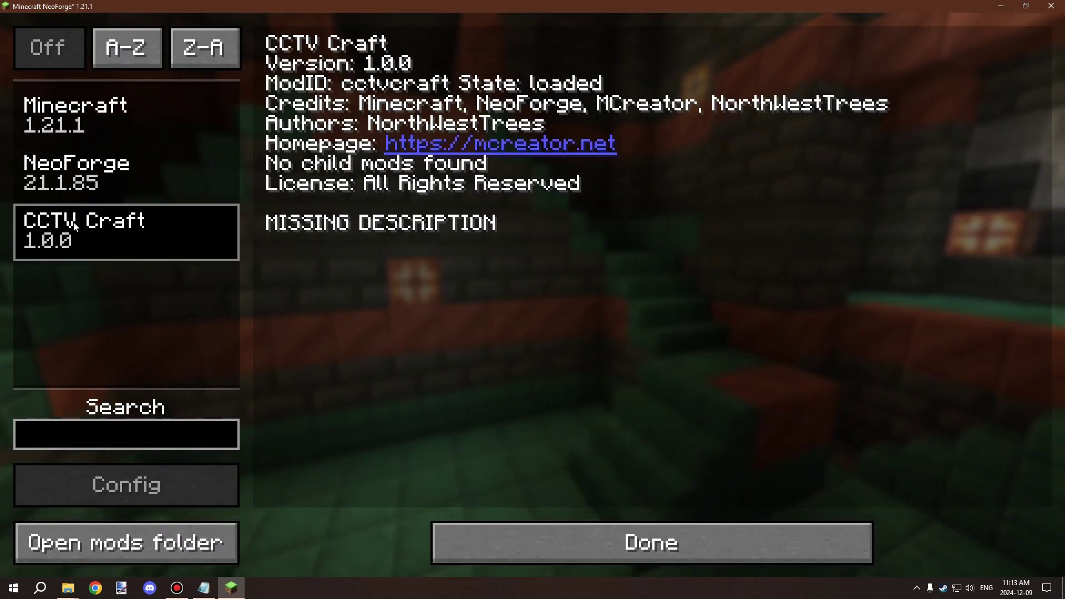
pyautogui.press('Up')
pyautogui.press('Up')
pyautogui.press('Down')
pyautogui.press('Down')
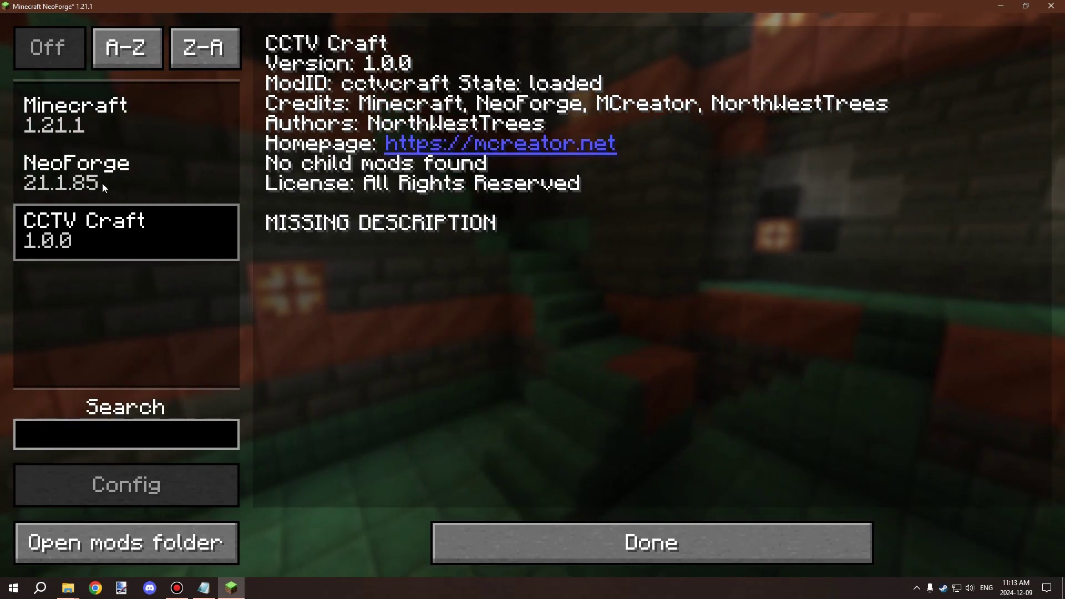
pyautogui.click(678, 529)
# Create a new singleplayer world with the game mode set to Creative.
pyautogui.click(488, 248)
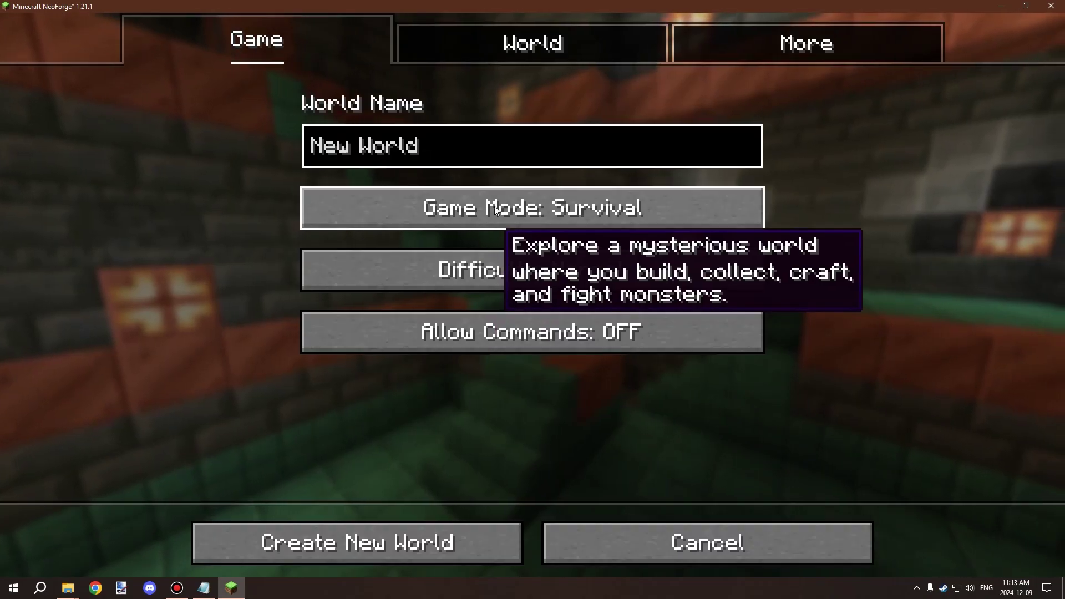
pyautogui.click(502, 217)
pyautogui.click(502, 216)
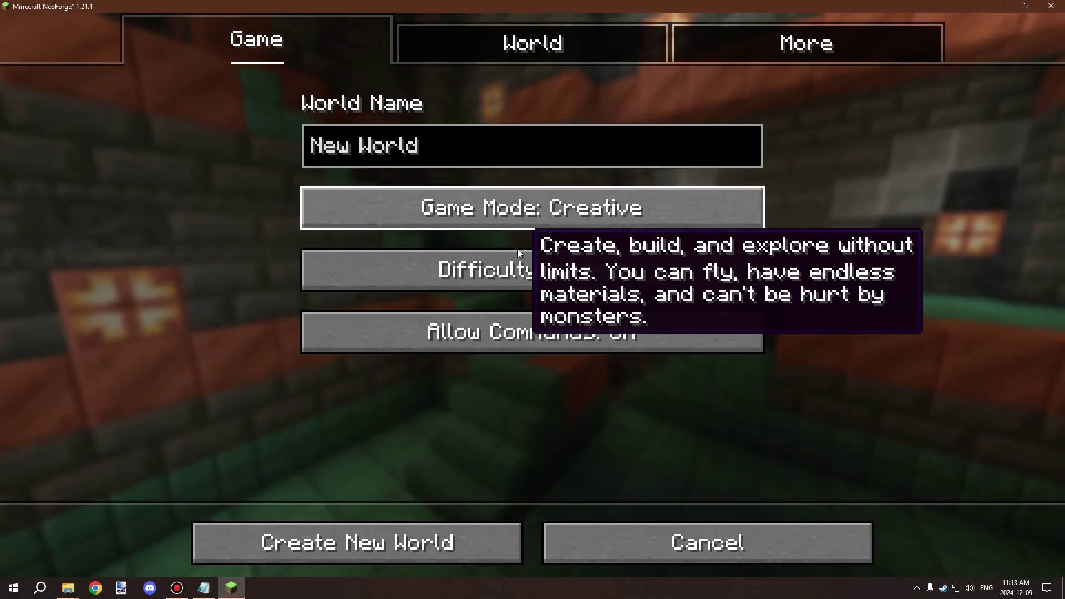
pyautogui.click(441, 534)
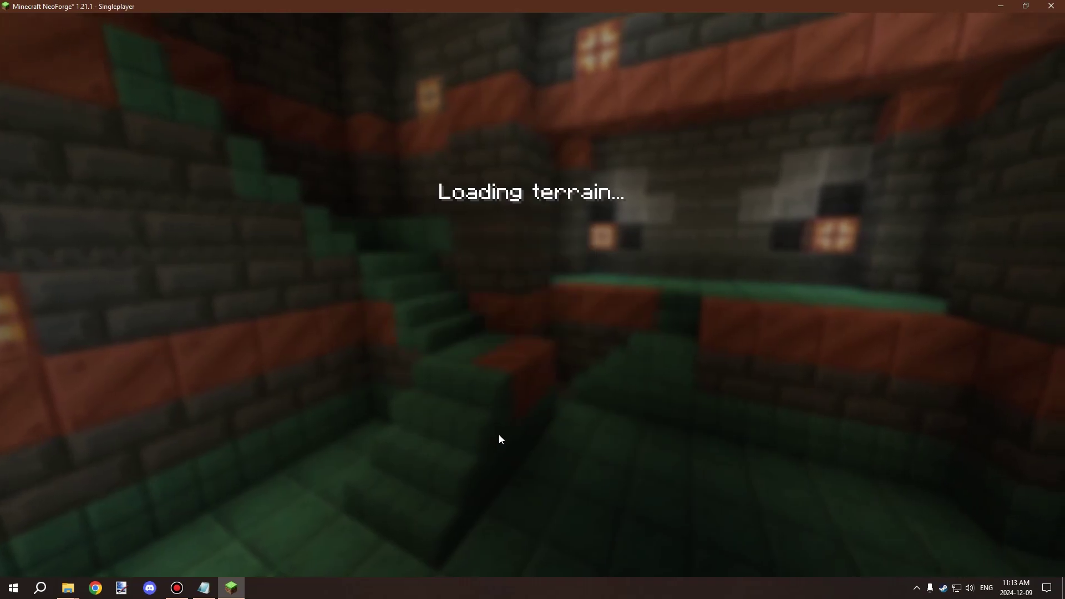
# Examine the mod's items on the second page of the creative inventory, in the CCTVCraft category, and close the inventory.
pyautogui.press('e')
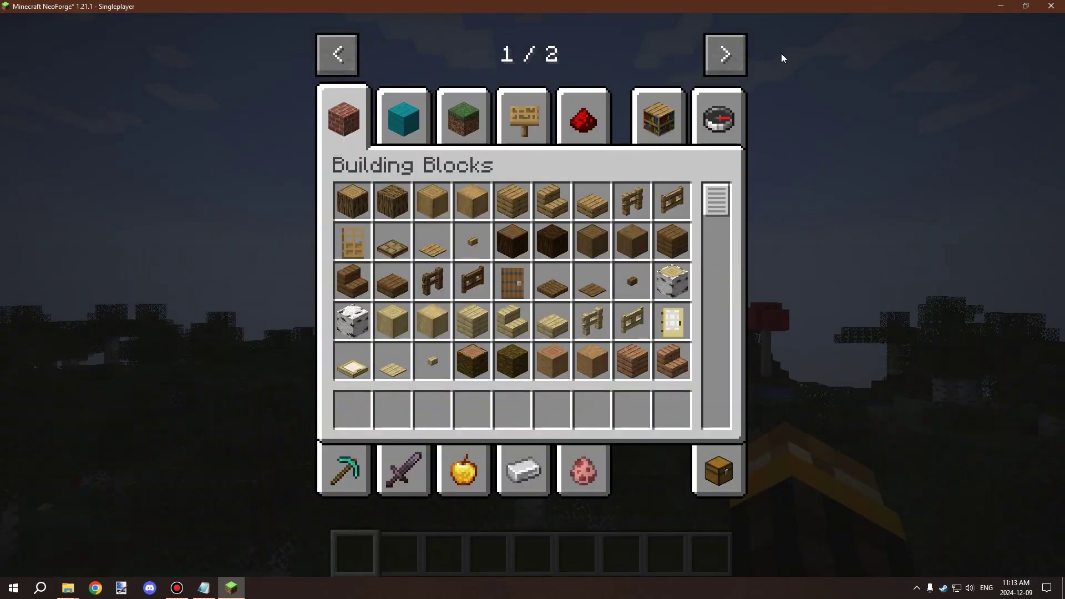
pyautogui.click(725, 55)
pyautogui.click(363, 118)
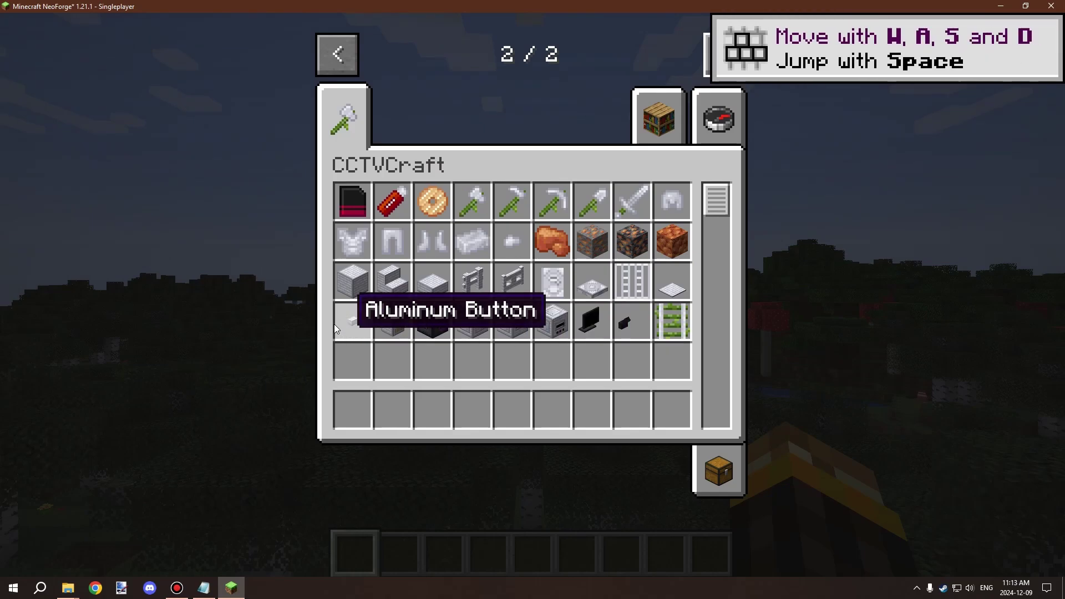
pyautogui.press('e')
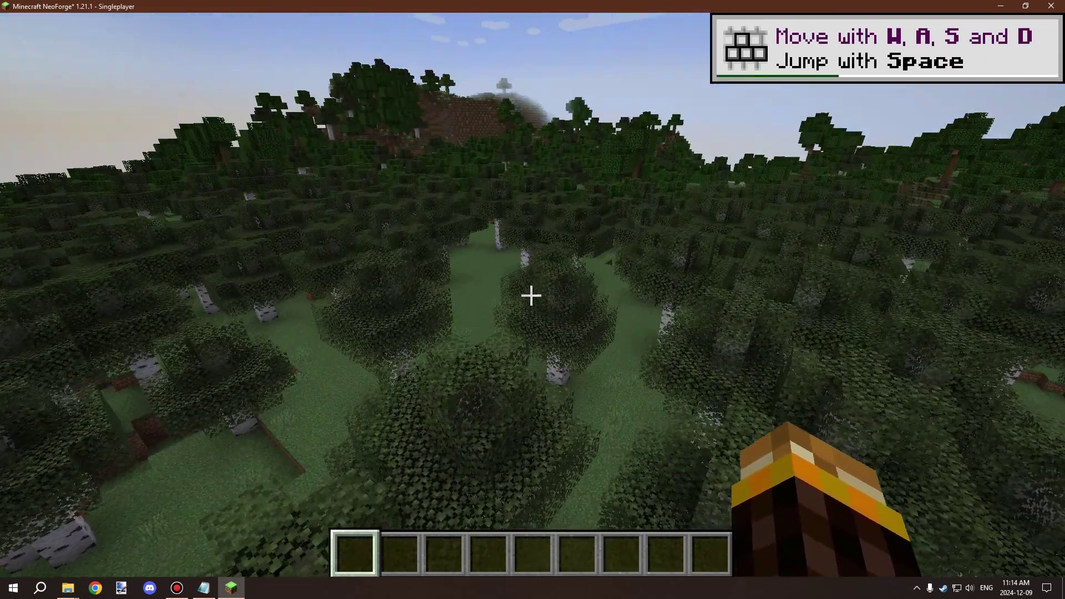
# Fly forward over the forest and look around the new world's terrain.
pyautogui.press('w')
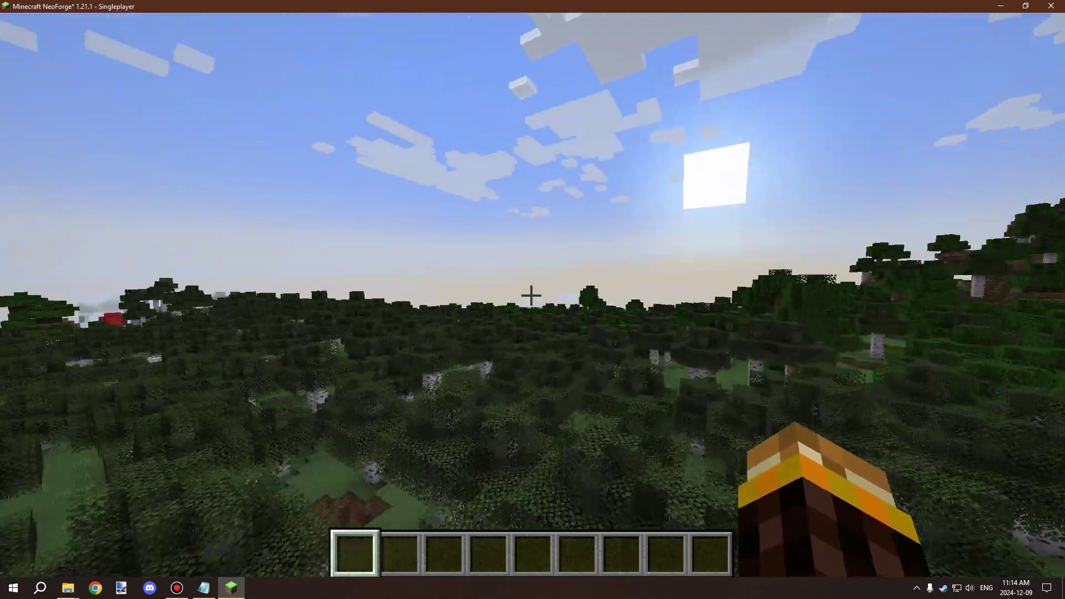
pyautogui.press('w')
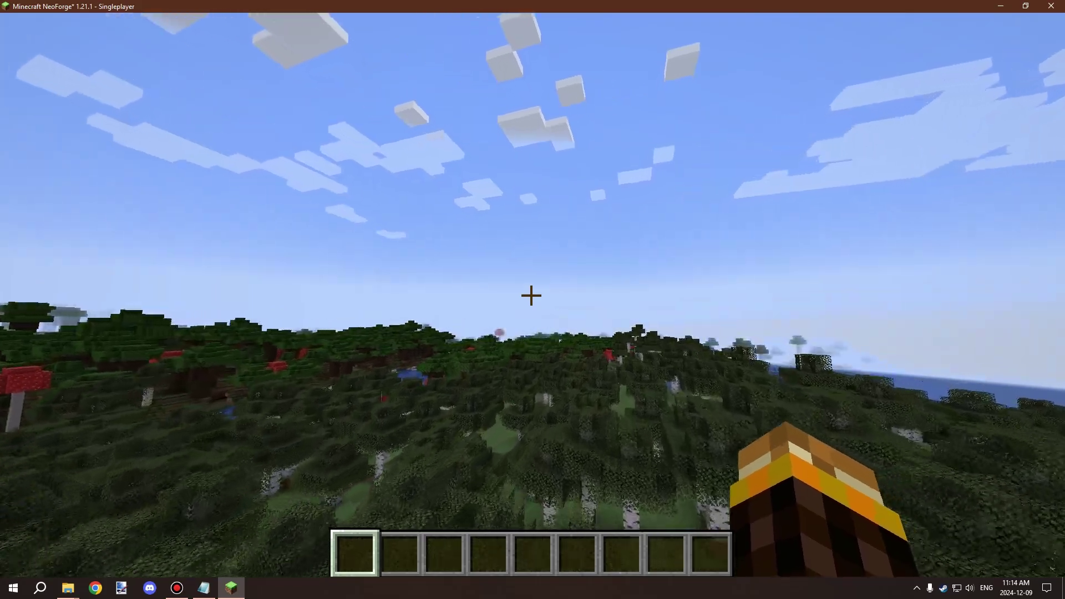
pyautogui.press('w')
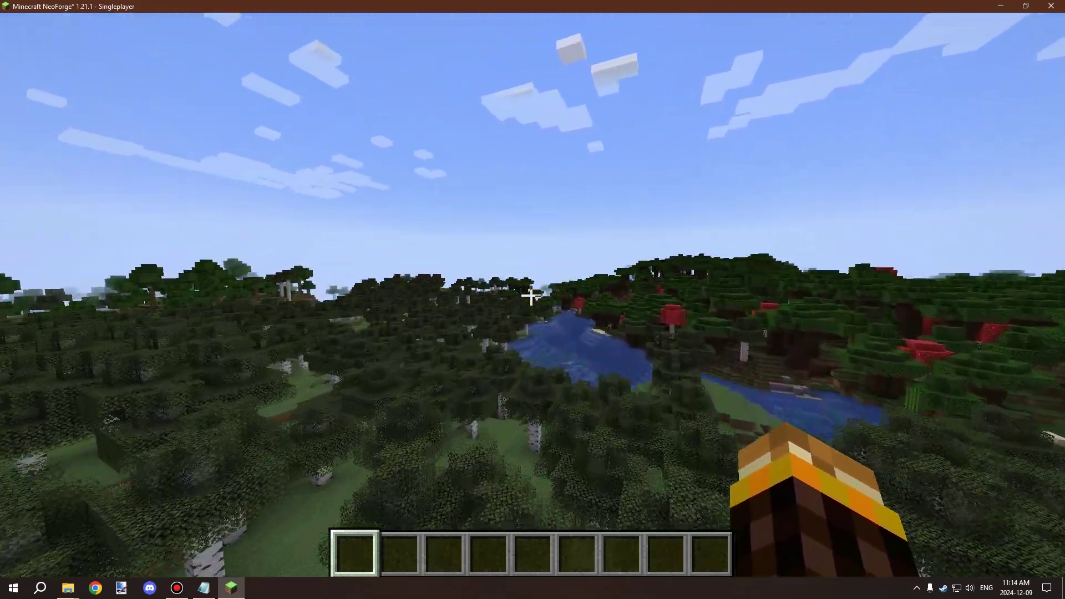
pyautogui.press('w')
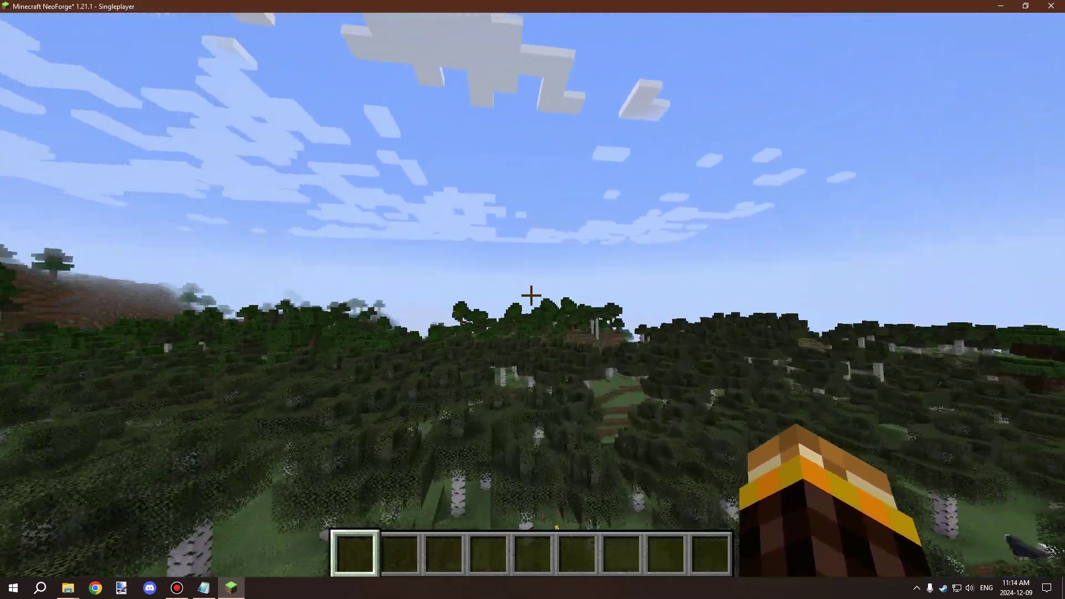
pyautogui.press('w')
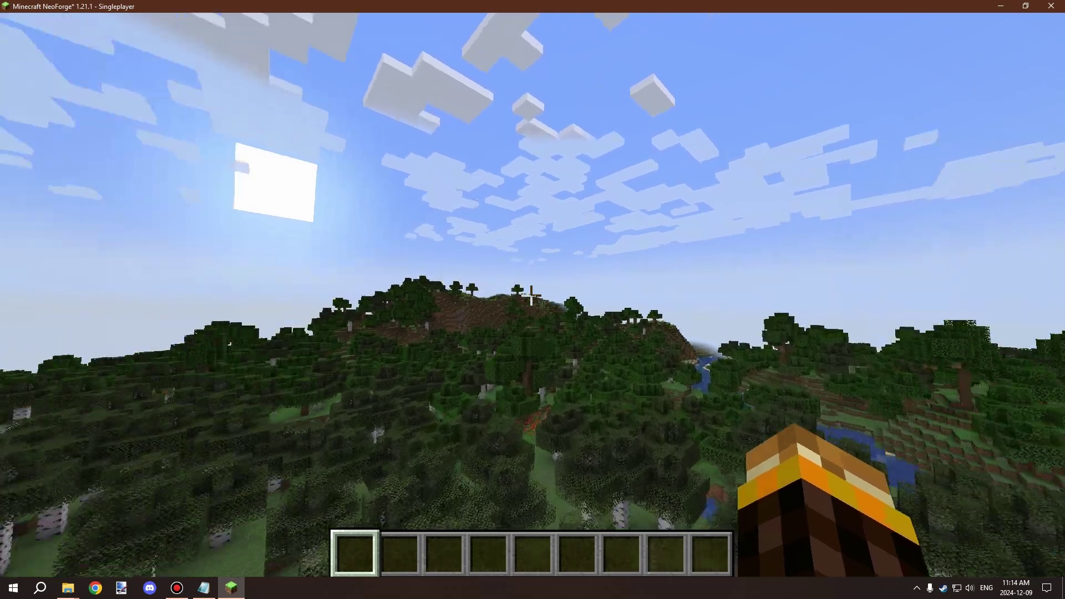
pyautogui.press('w')
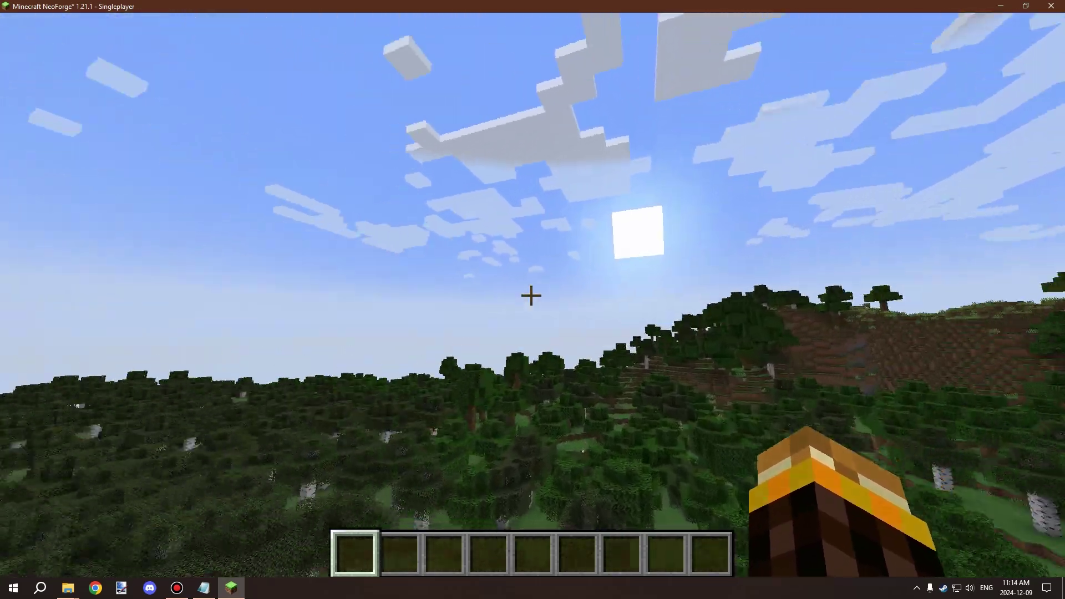
pyautogui.press('w')
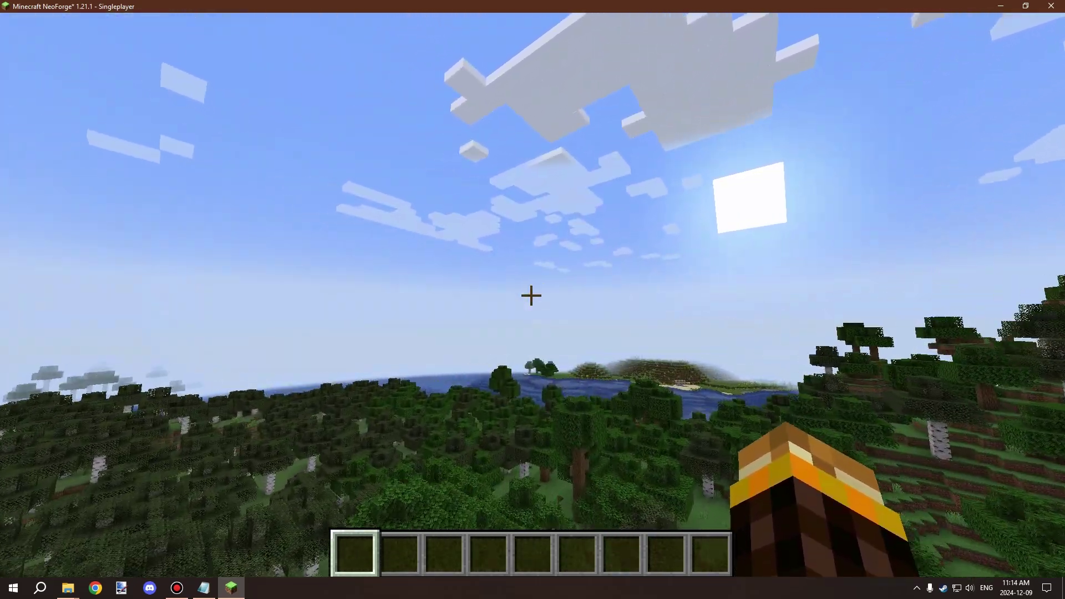
pyautogui.press('w')
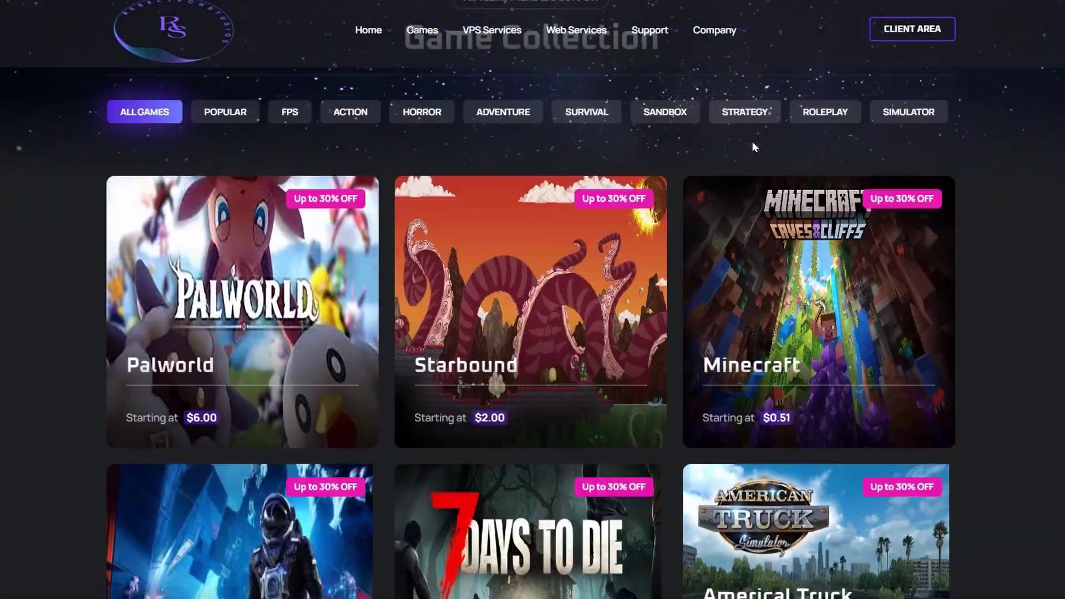
# Look through the Game Collection on the game server hosting website, covering all games and their starting prices down to Craftopia.
pyautogui.scroll(-5, 755, 146)
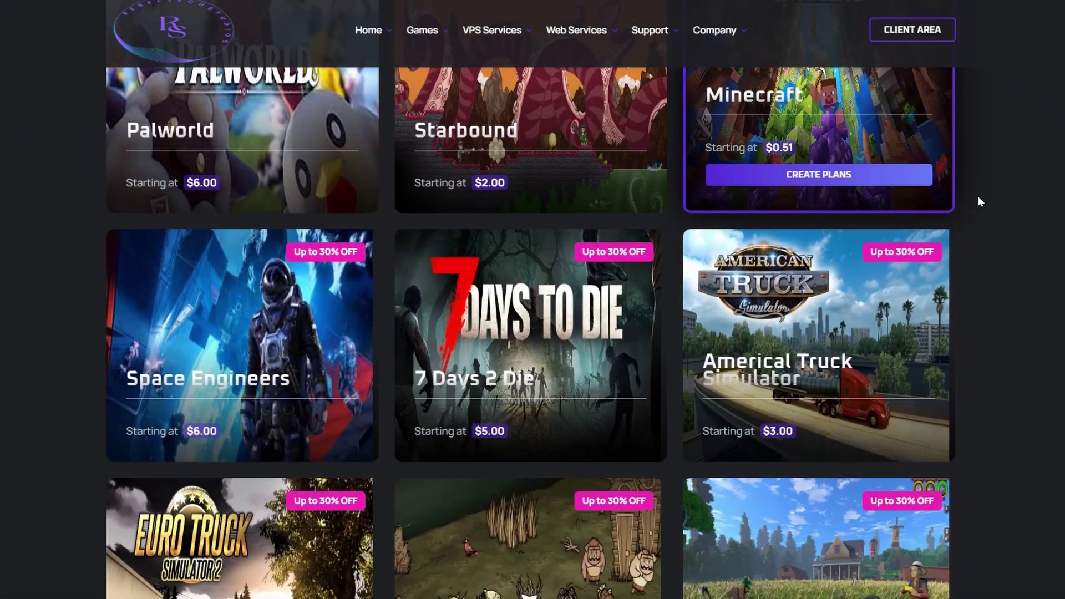
pyautogui.scroll(-7, 532, 300)
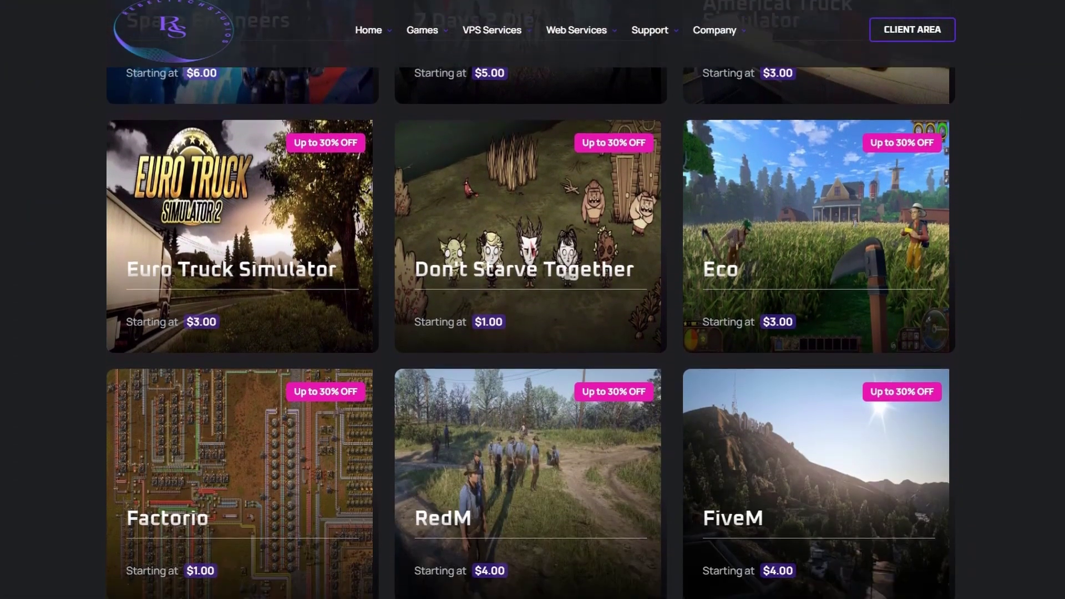
pyautogui.scroll(-9, 533, 300)
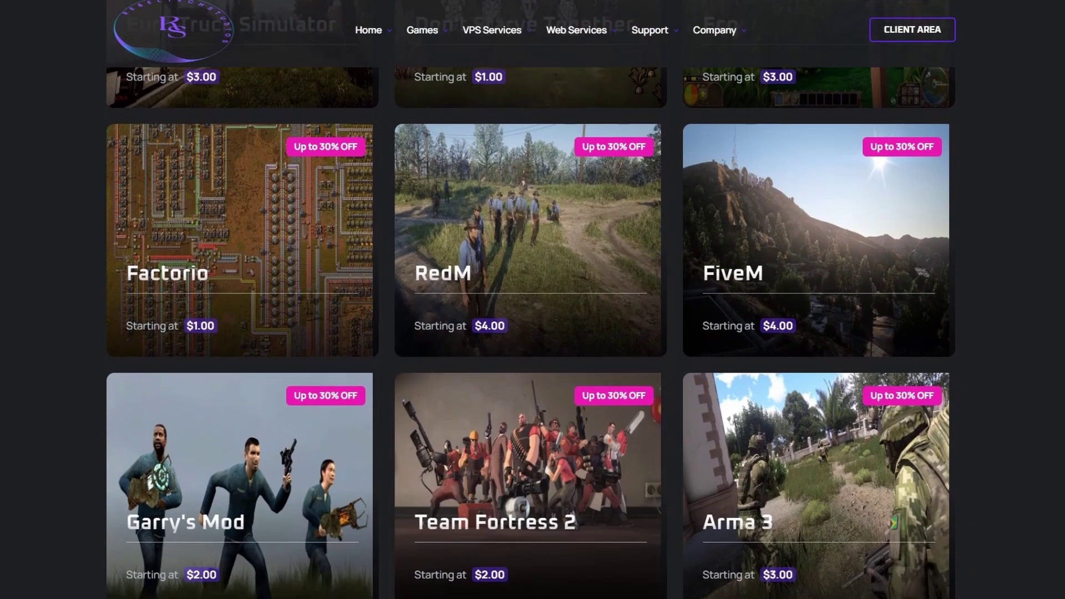
pyautogui.scroll(-8, 533, 299)
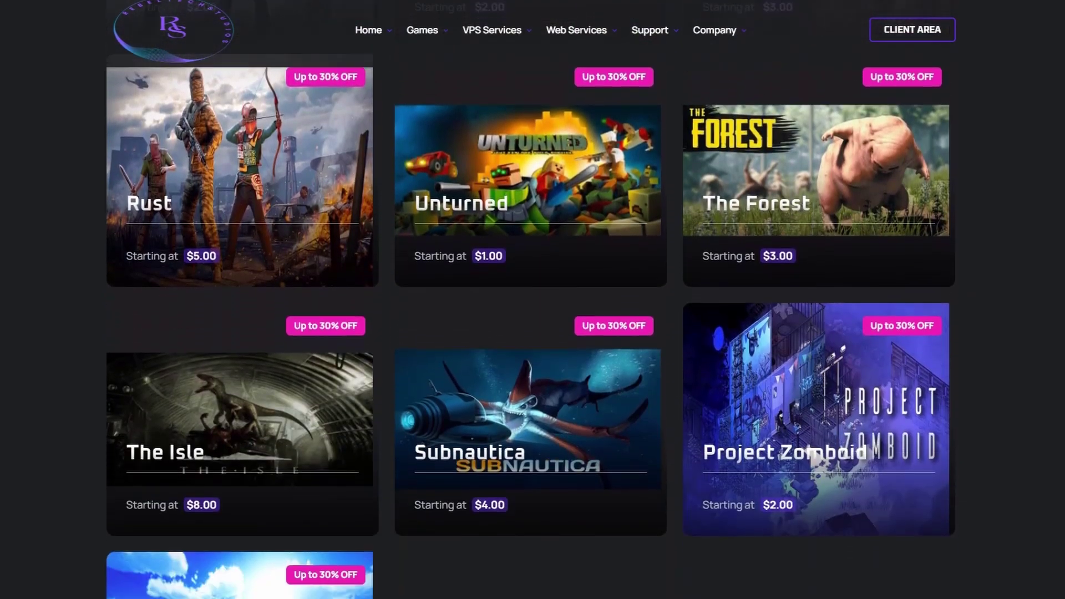
pyautogui.scroll(-5, 533, 299)
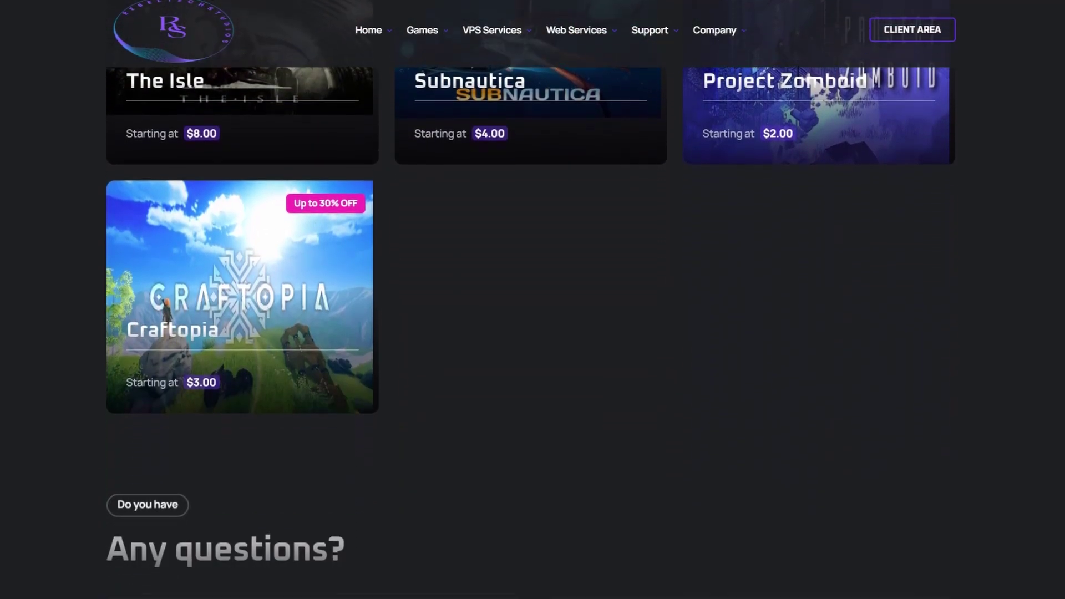